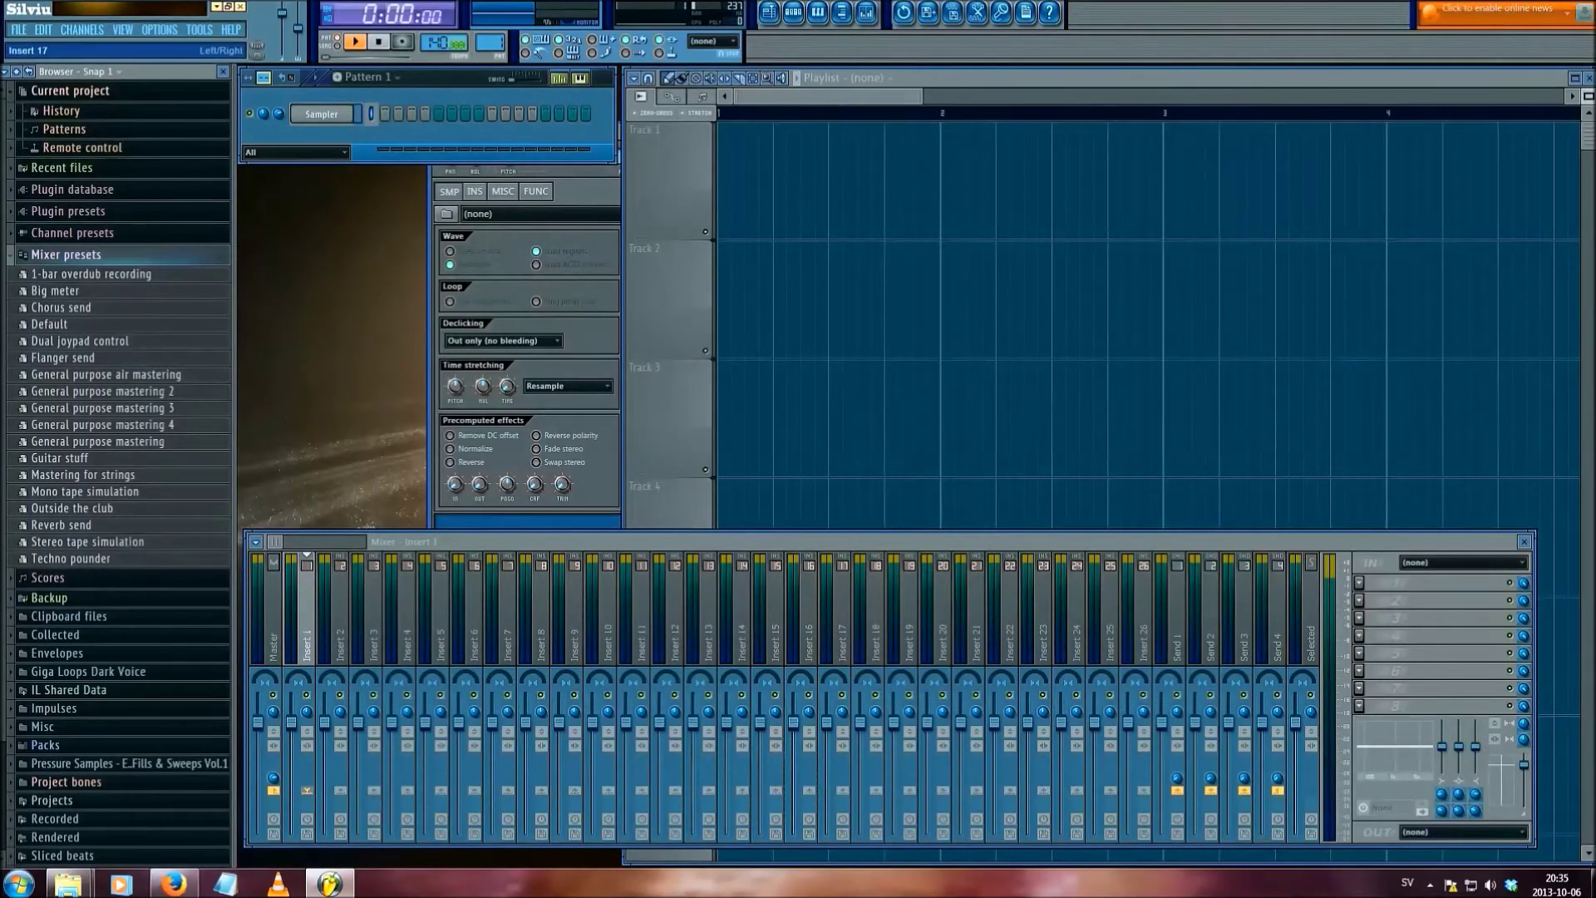
- Collapse the mixer presets folder, then narrow the browser and widen the playlist to free up workspace
{"action": "left_click", "coordinate": [66, 255]}
{"action": "mouse_move", "coordinate": [573, 541]}
{"action": "left_mouse_down"}
{"action": "mouse_move", "coordinate": [567, 560]}
{"action": "mouse_move", "coordinate": [608, 300]}
{"action": "mouse_move", "coordinate": [567, 322]}
{"action": "mouse_move", "coordinate": [580, 561]}
{"action": "left_mouse_up"}
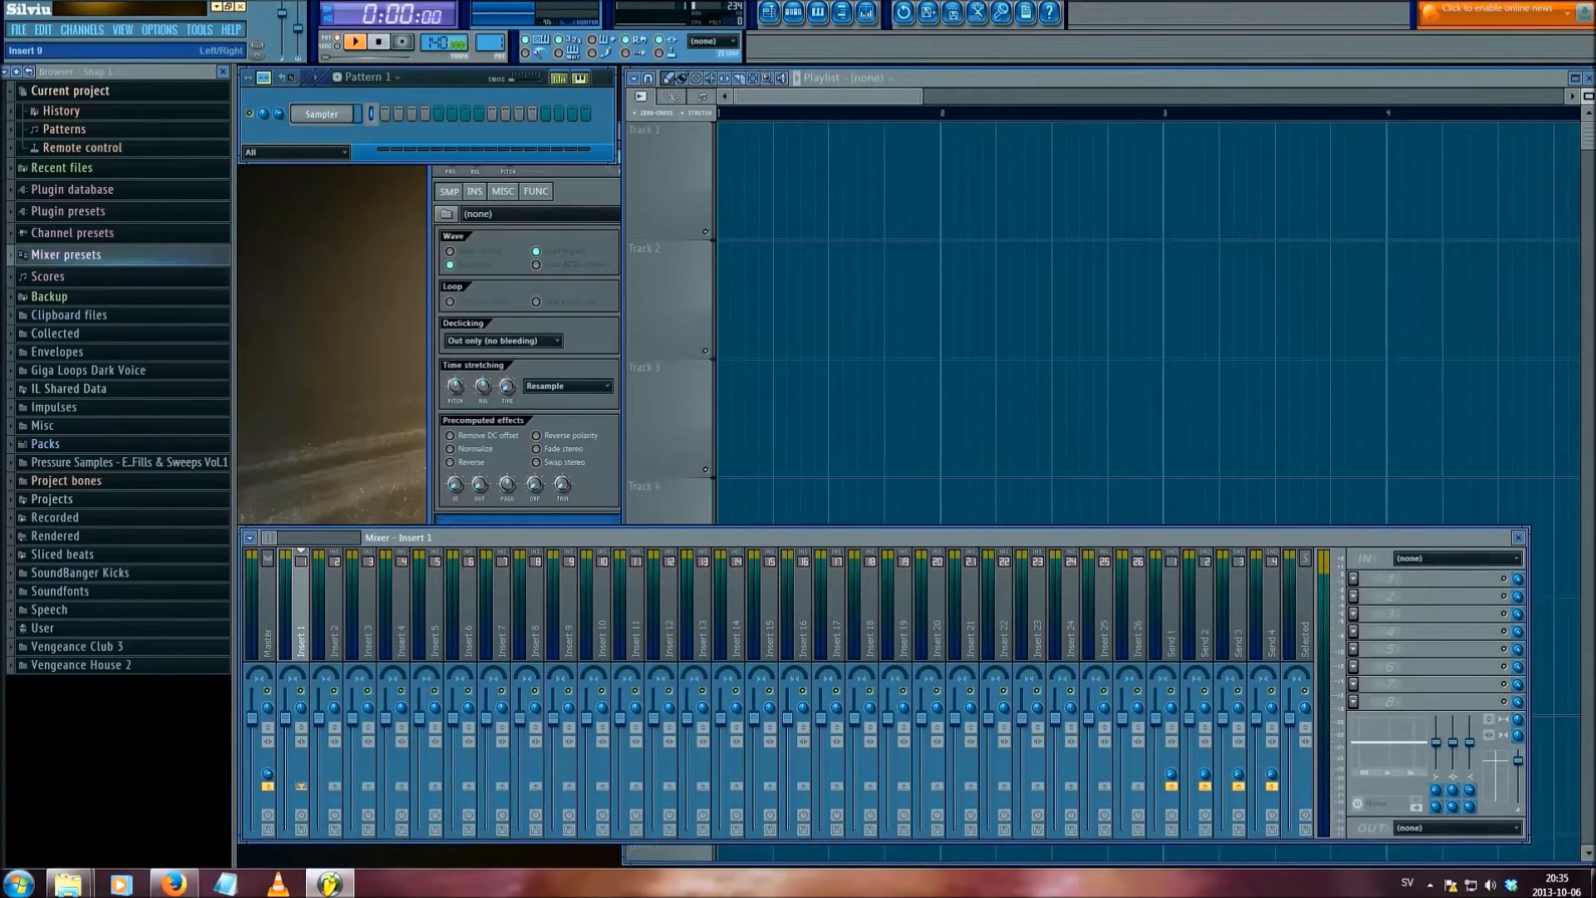
{"action": "left_click_drag", "start_coordinate": [235, 498], "coordinate": [192, 499]}
{"action": "left_click_drag", "start_coordinate": [190, 748], "coordinate": [185, 748]}
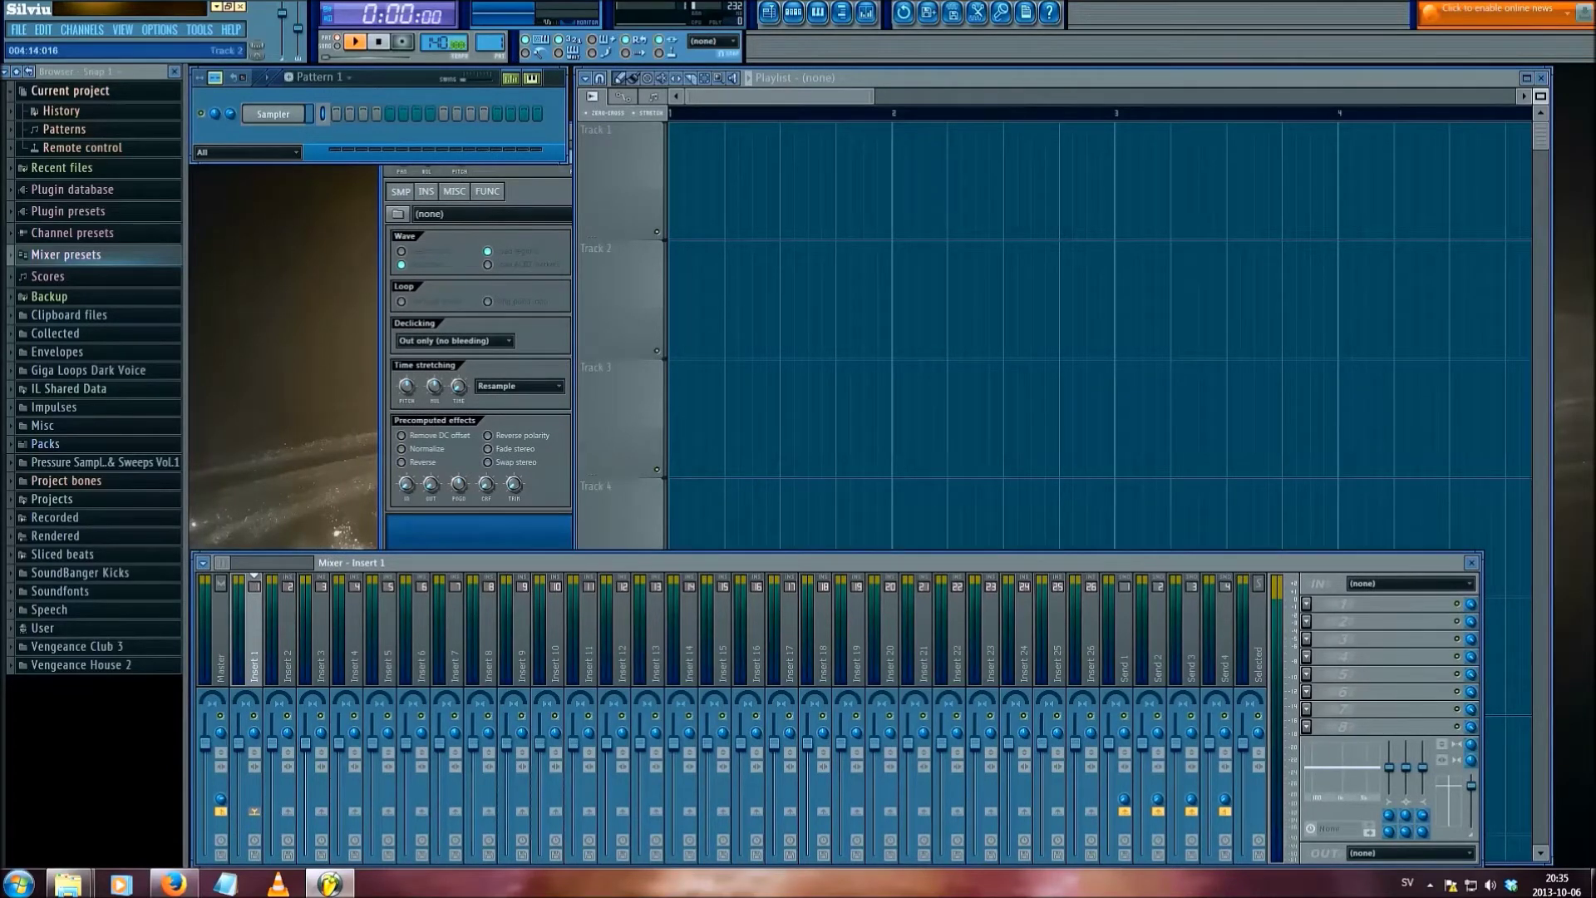
{"action": "left_click_drag", "start_coordinate": [1551, 308], "coordinate": [1594, 307]}
{"action": "left_click", "coordinate": [448, 563]}
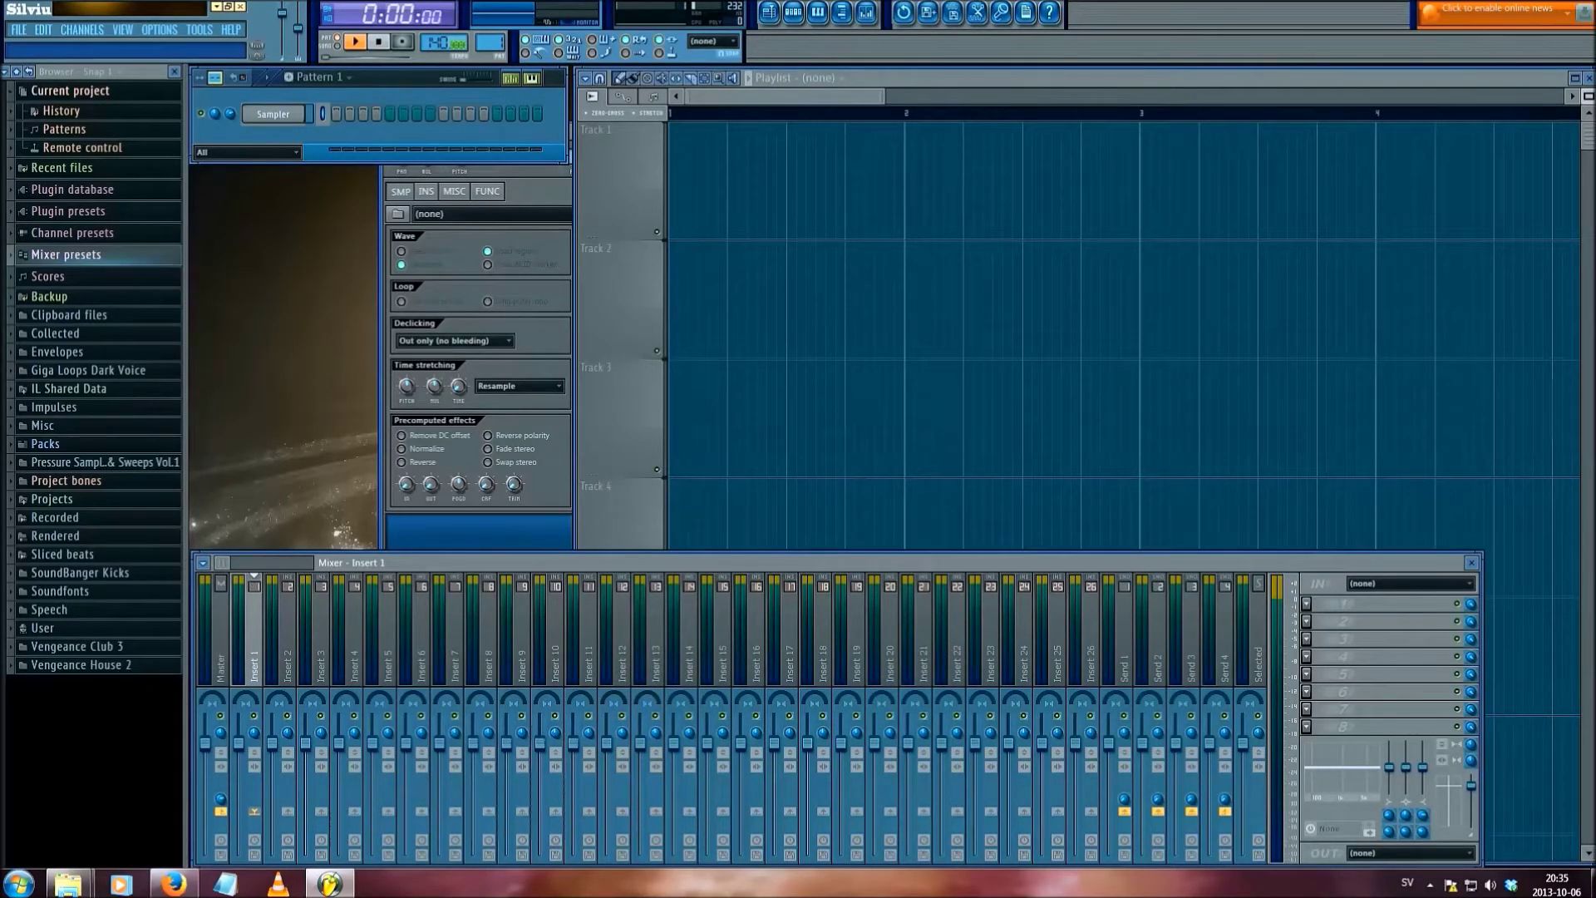
- Load the Original sample WAV file from the desktop into the sampler channel of Pattern 1
{"action": "right_click", "coordinate": [658, 882]}
{"action": "left_click", "coordinate": [725, 801]}
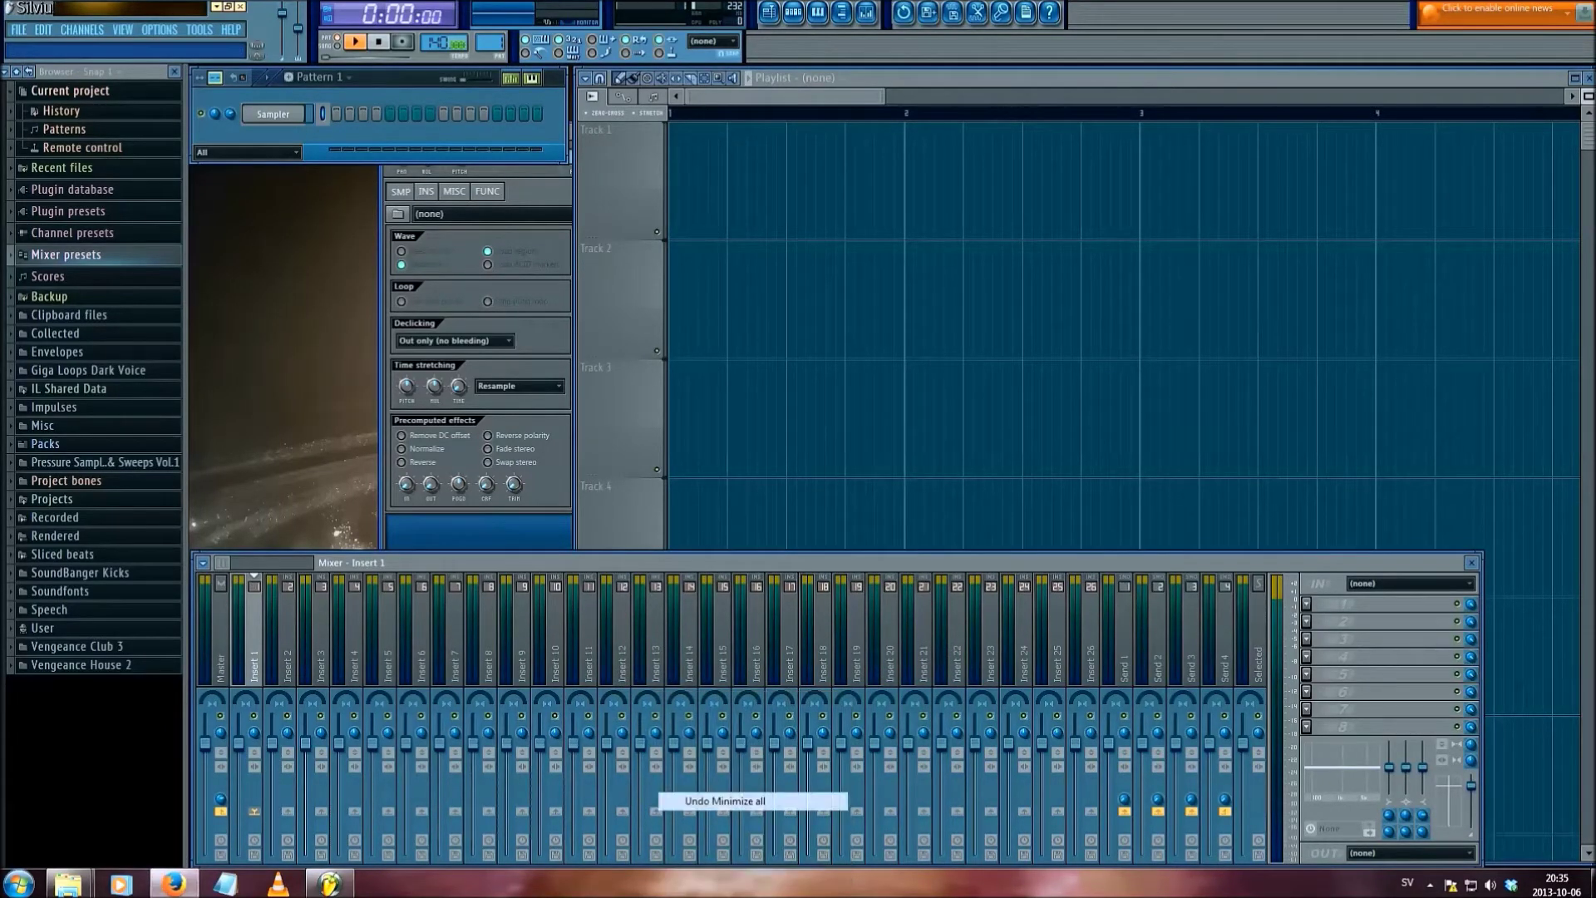
{"action": "right_click", "coordinate": [705, 873]}
{"action": "left_click", "coordinate": [771, 789]}
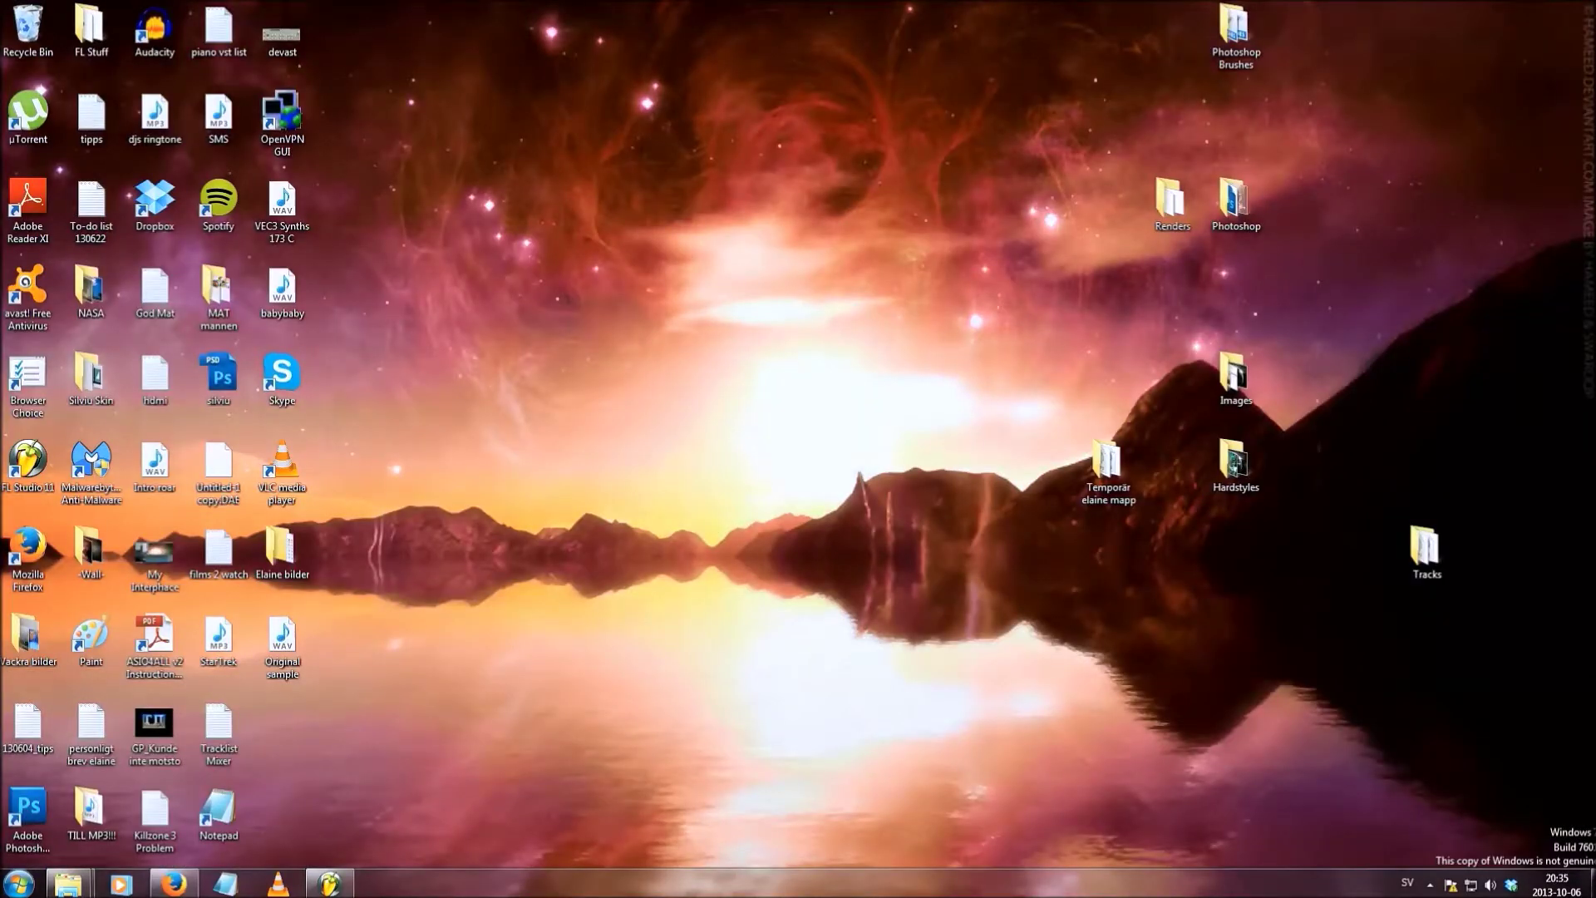
{"action": "left_click_drag", "start_coordinate": [283, 636], "coordinate": [296, 123]}
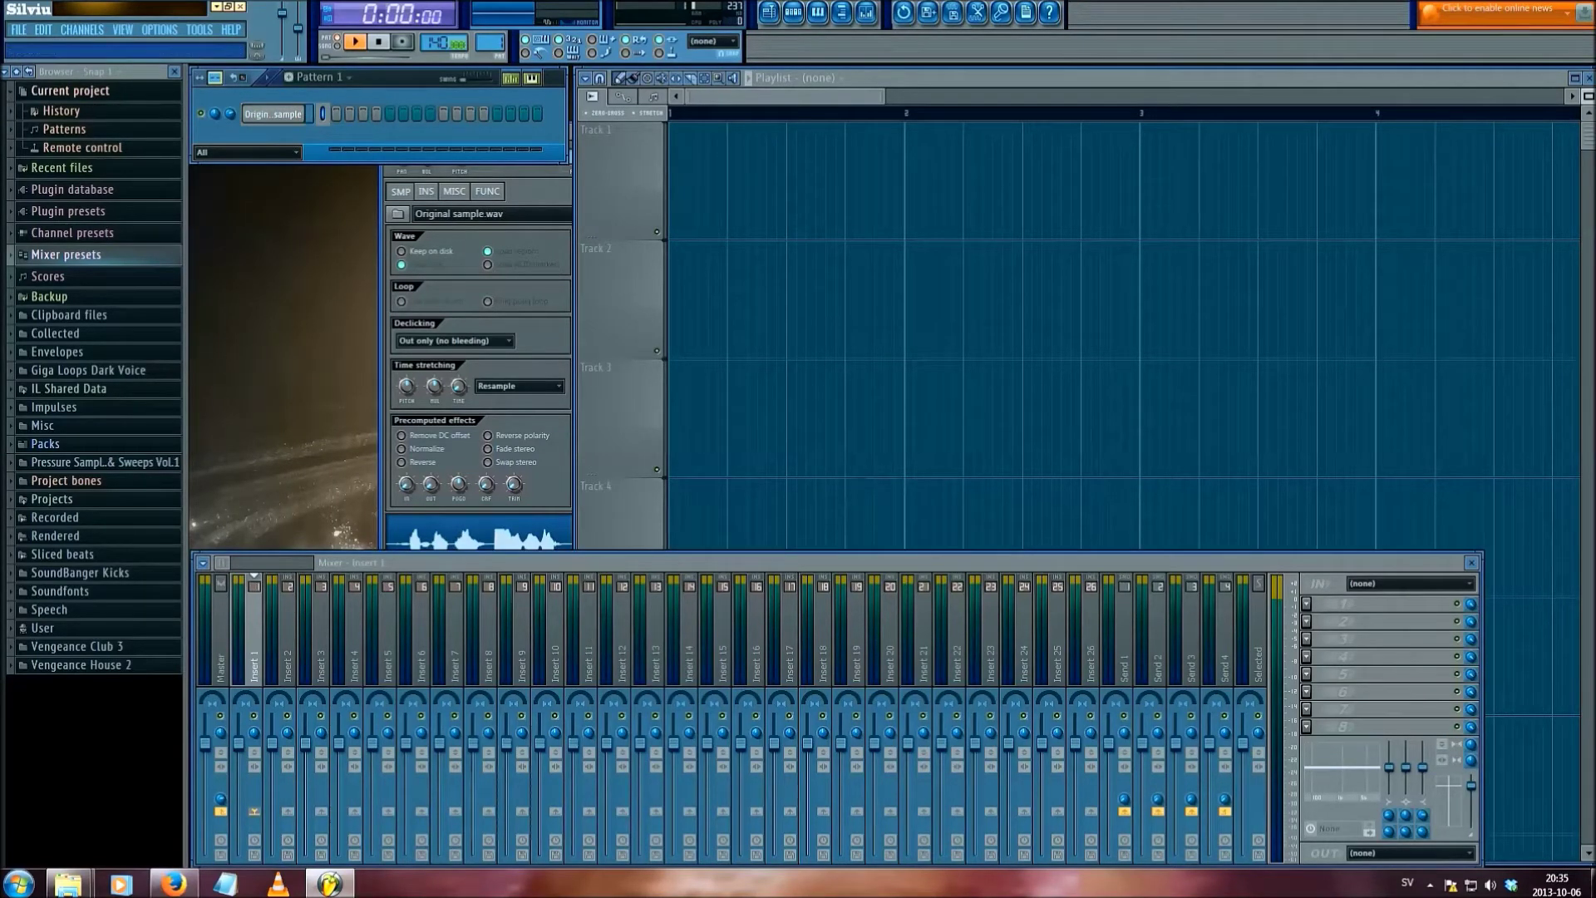
- Move the Original sample channel settings window beside the browser, just below the pattern channel window
{"action": "left_click", "coordinate": [534, 191]}
{"action": "left_click_drag", "start_coordinate": [483, 132], "coordinate": [294, 175]}
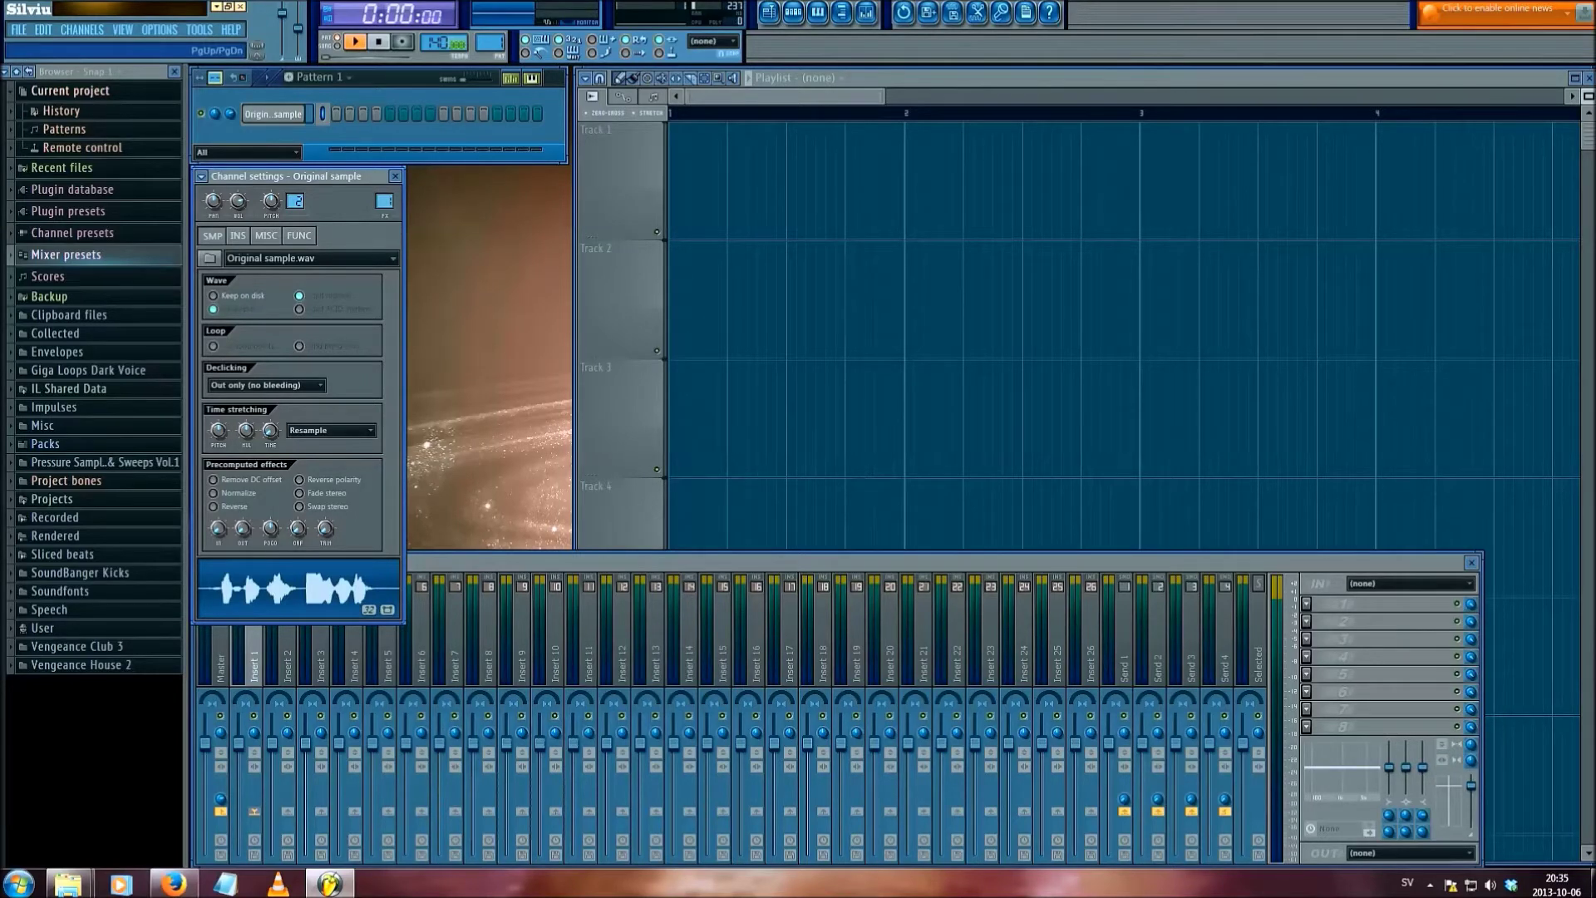
{"action": "left_click_drag", "start_coordinate": [287, 177], "coordinate": [286, 176]}
{"action": "left_click_drag", "start_coordinate": [287, 176], "coordinate": [286, 178]}
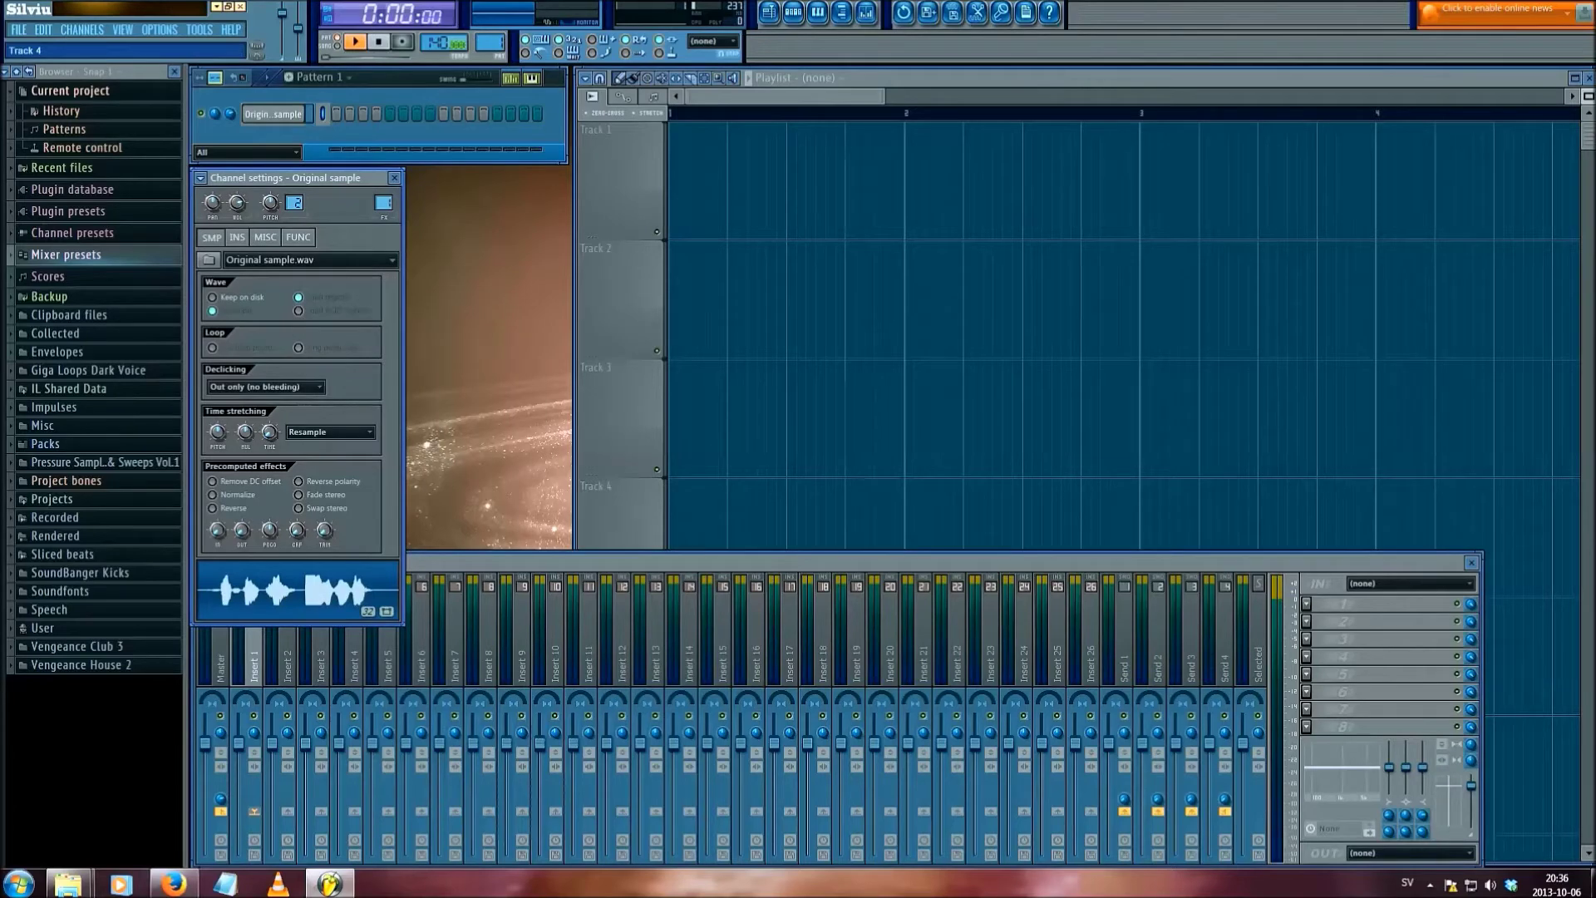
- Load Edison into the first effect slot of the Master mixer track and place its window beside the channel settings
{"action": "left_click", "coordinate": [253, 661]}
{"action": "left_click", "coordinate": [220, 652]}
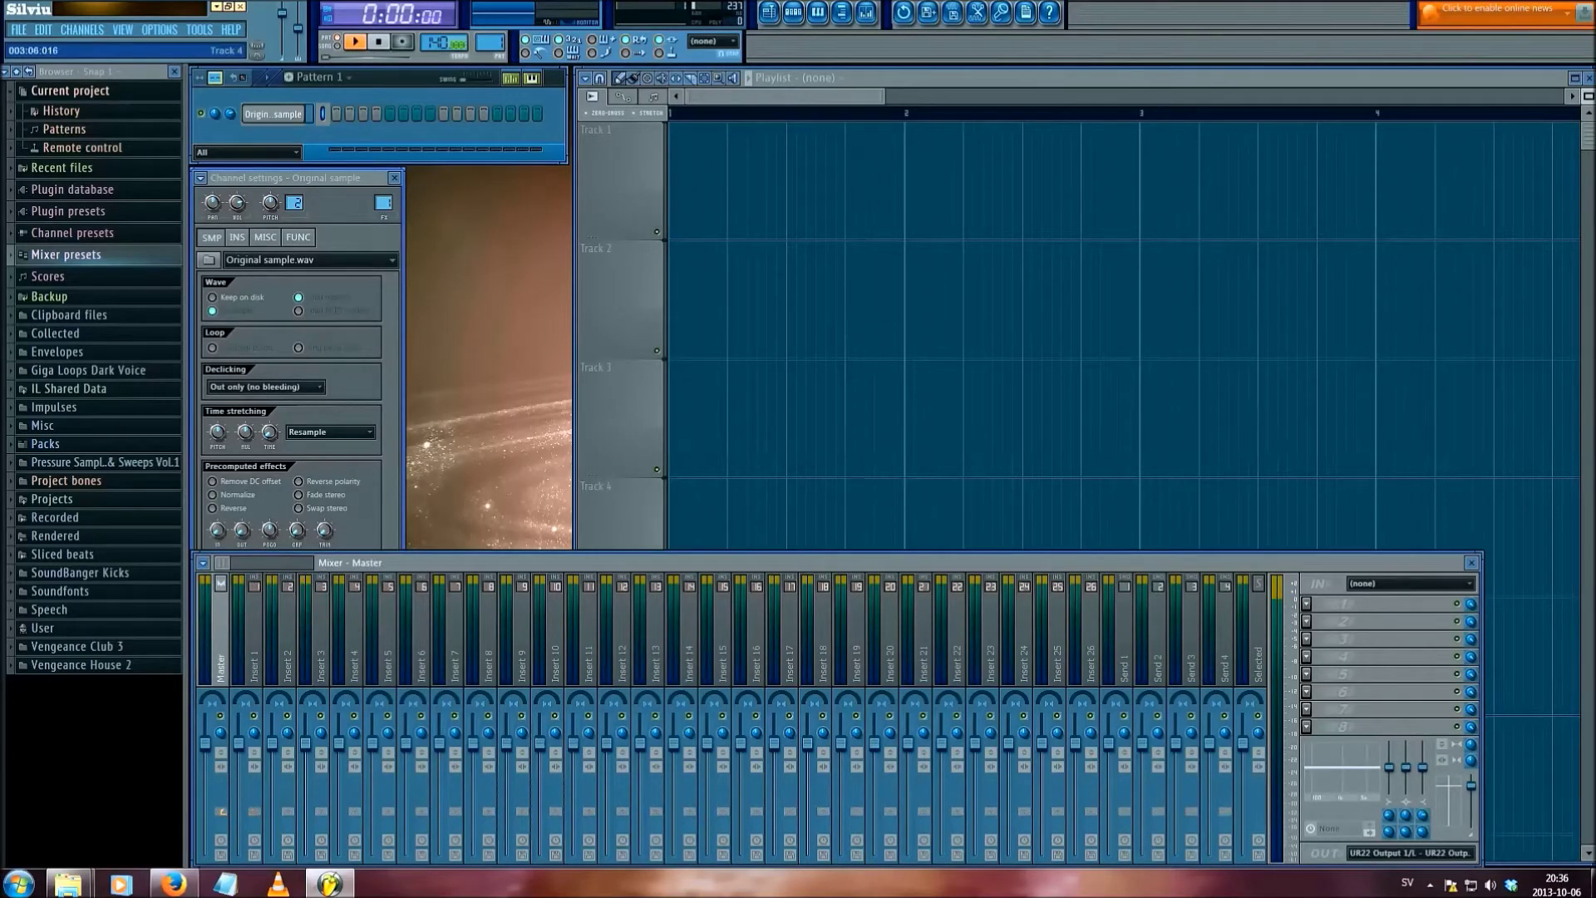
{"action": "left_click", "coordinate": [1306, 605]}
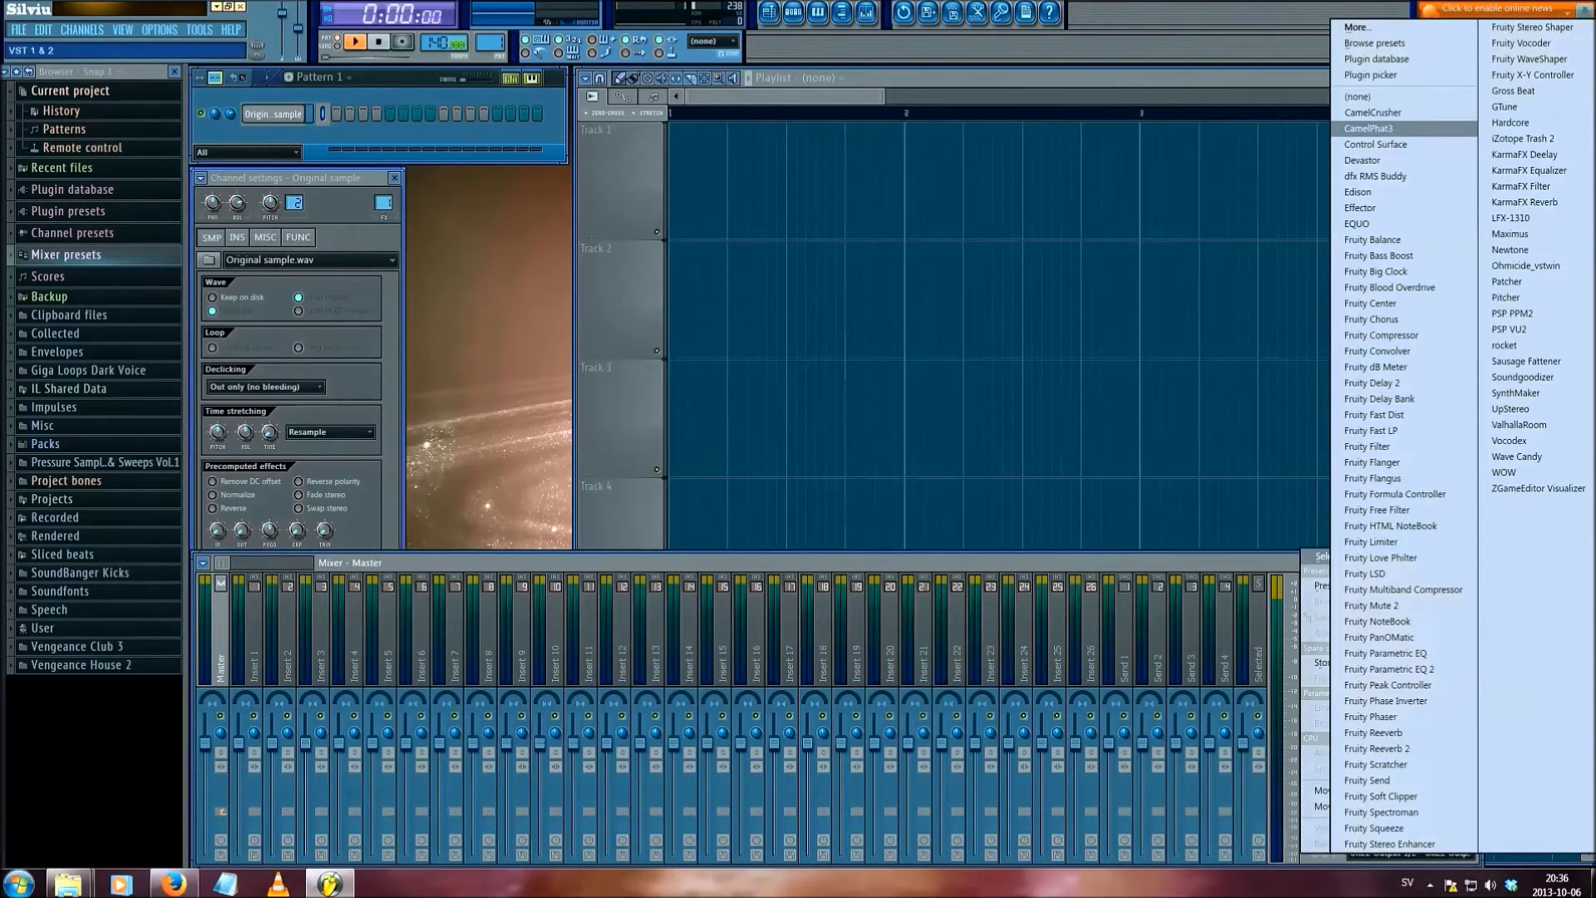
{"action": "left_click", "coordinate": [1363, 192]}
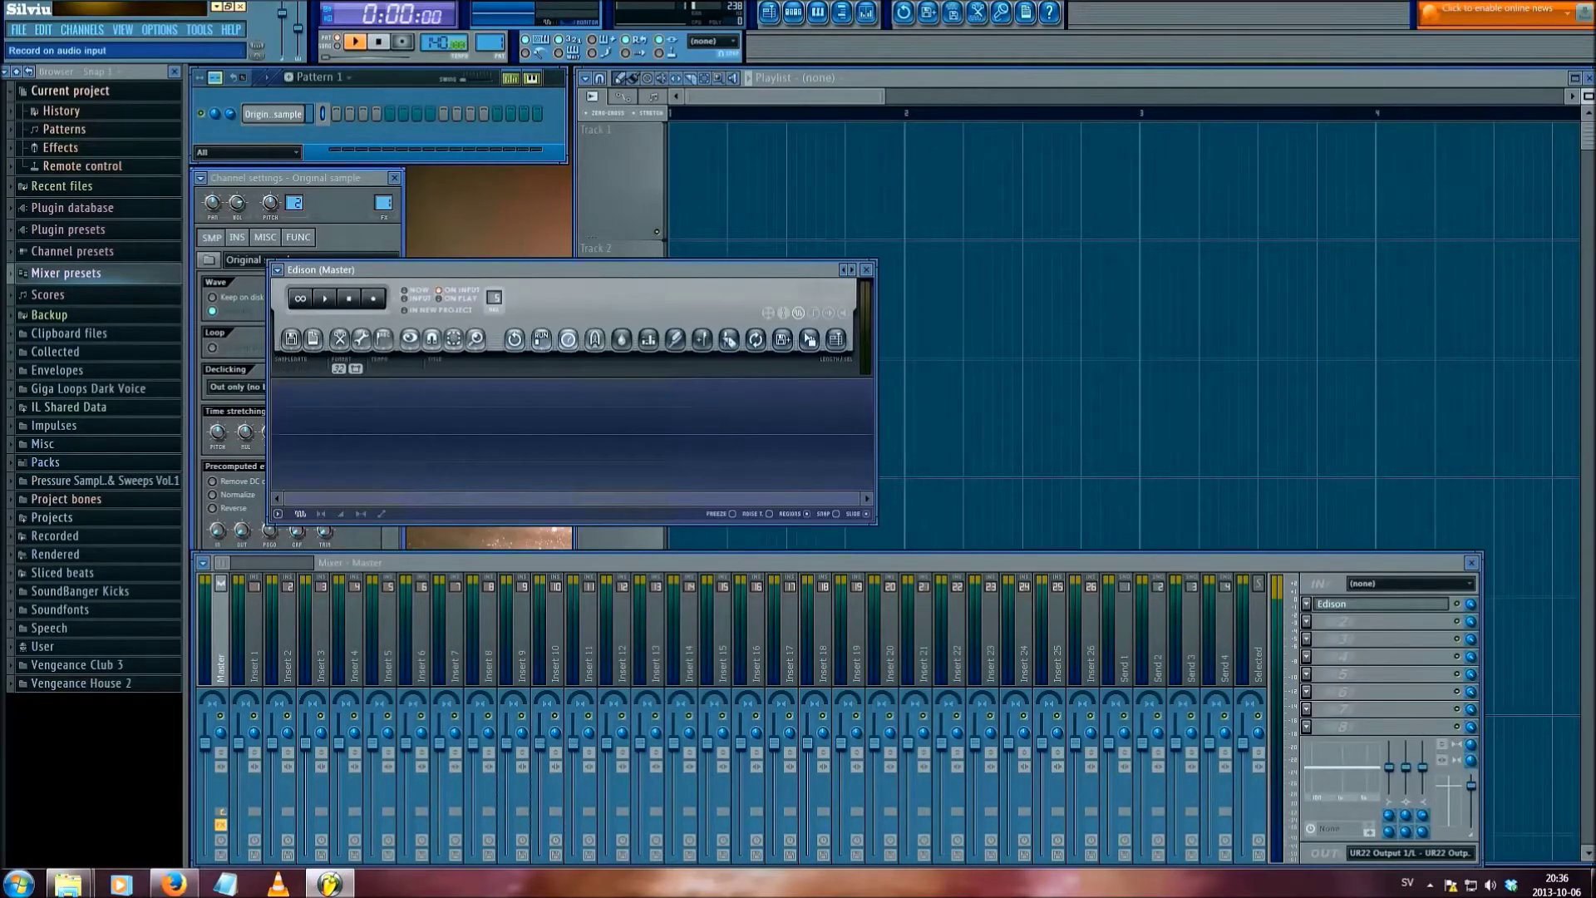
{"action": "left_click_drag", "start_coordinate": [493, 298], "coordinate": [640, 294]}
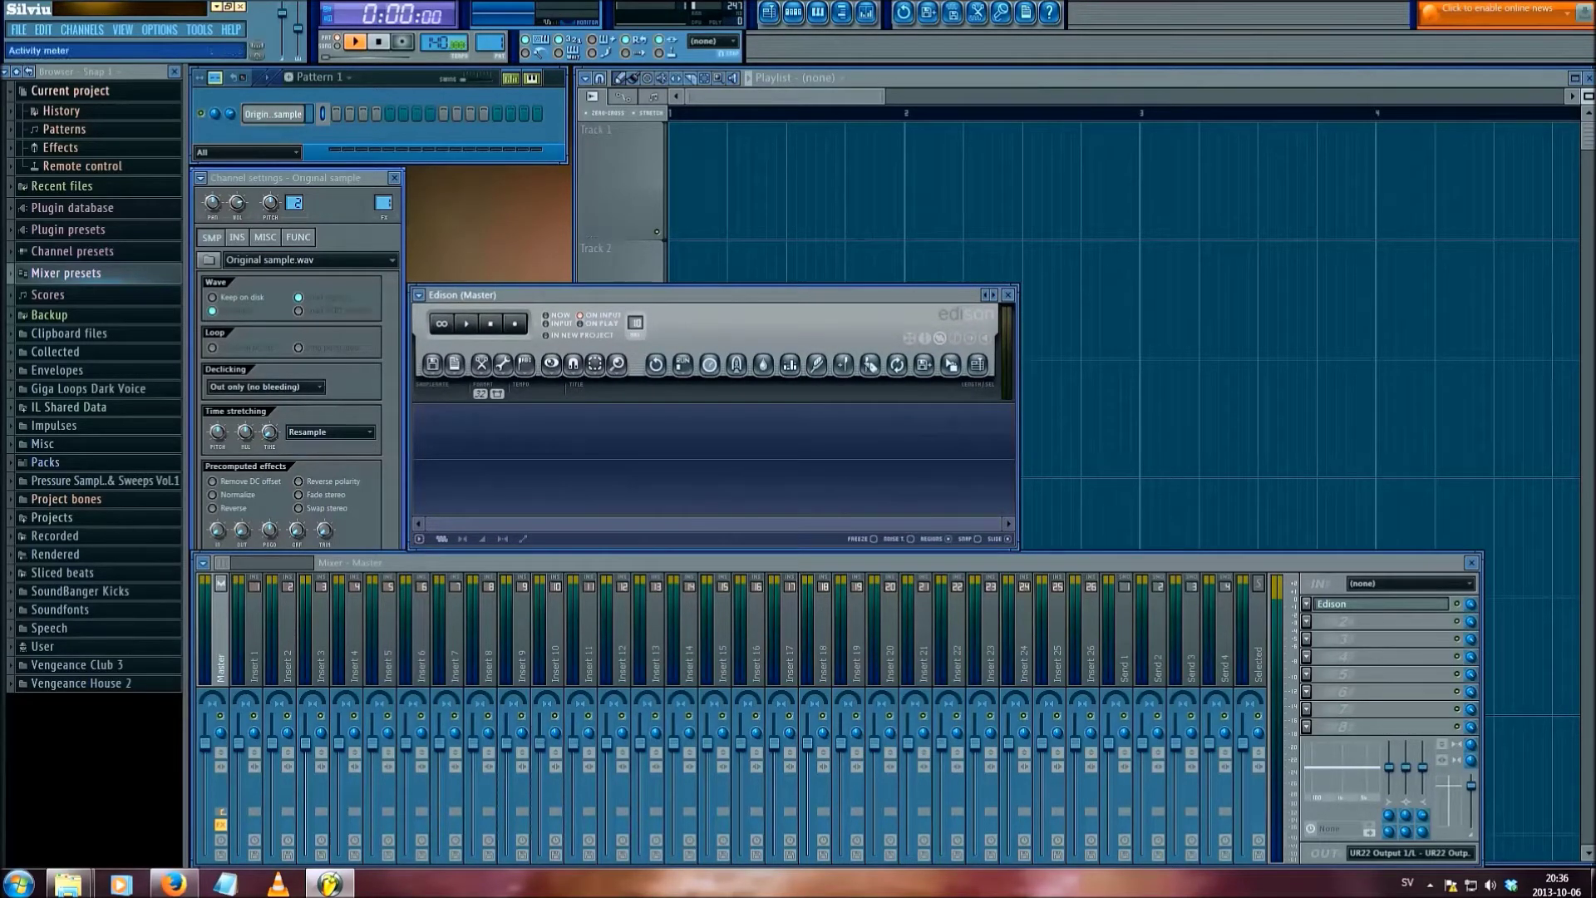
- Start recording in Edison and play the sample through mixer track Insert 6, panned 75% right
{"action": "left_click", "coordinate": [514, 323]}
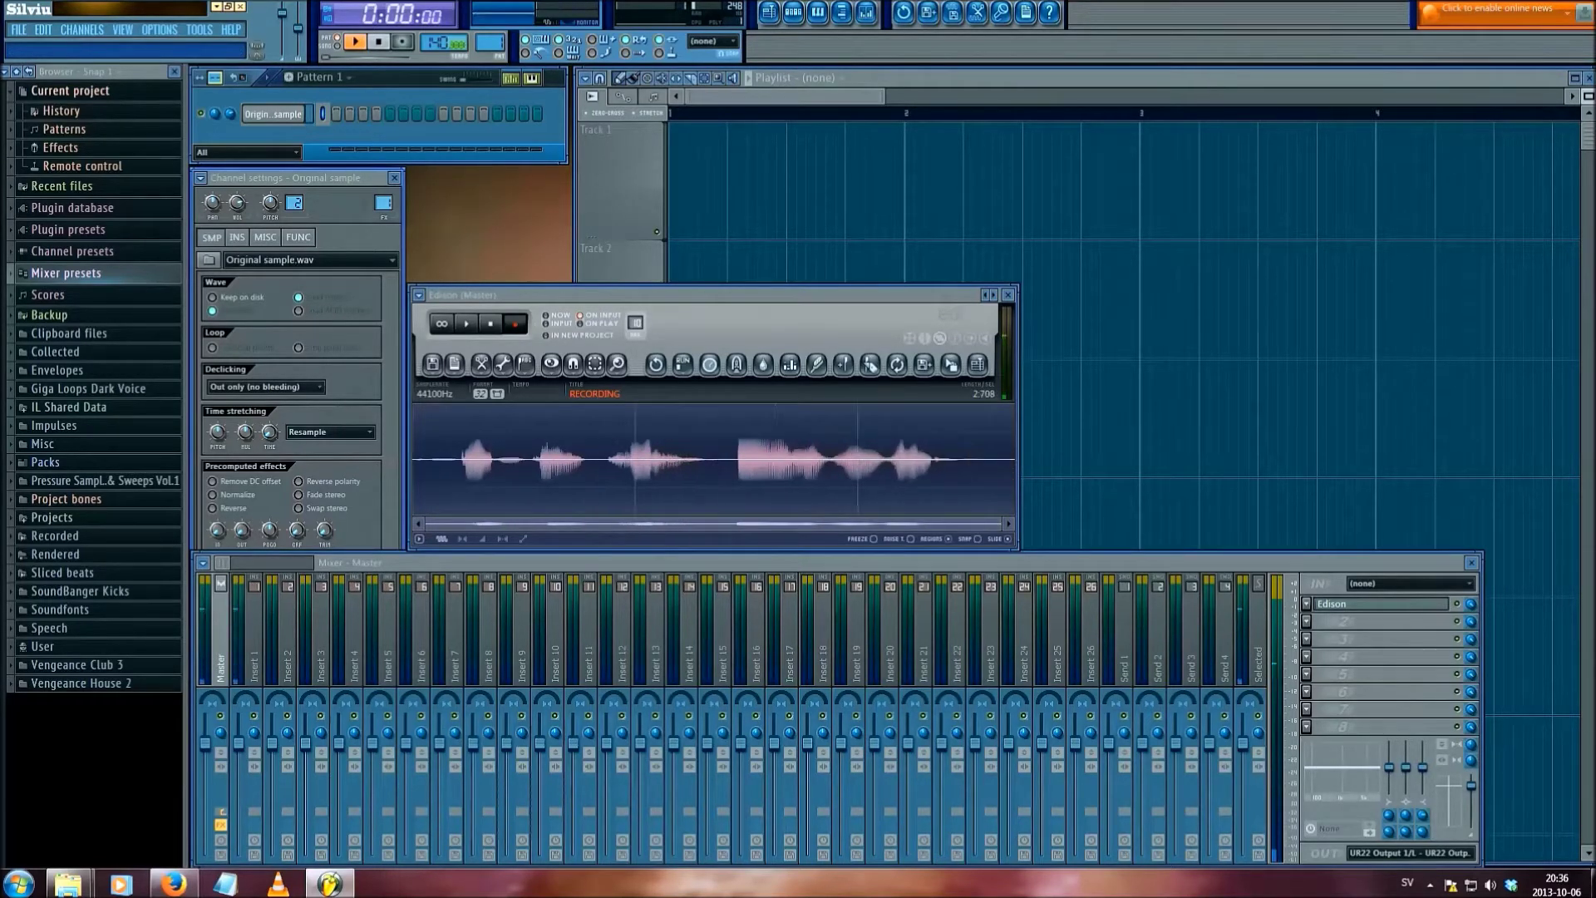
{"action": "double_click", "coordinate": [273, 115]}
{"action": "left_click_drag", "start_coordinate": [383, 203], "coordinate": [383, 184]}
{"action": "left_click_drag", "start_coordinate": [415, 701], "coordinate": [414, 661]}
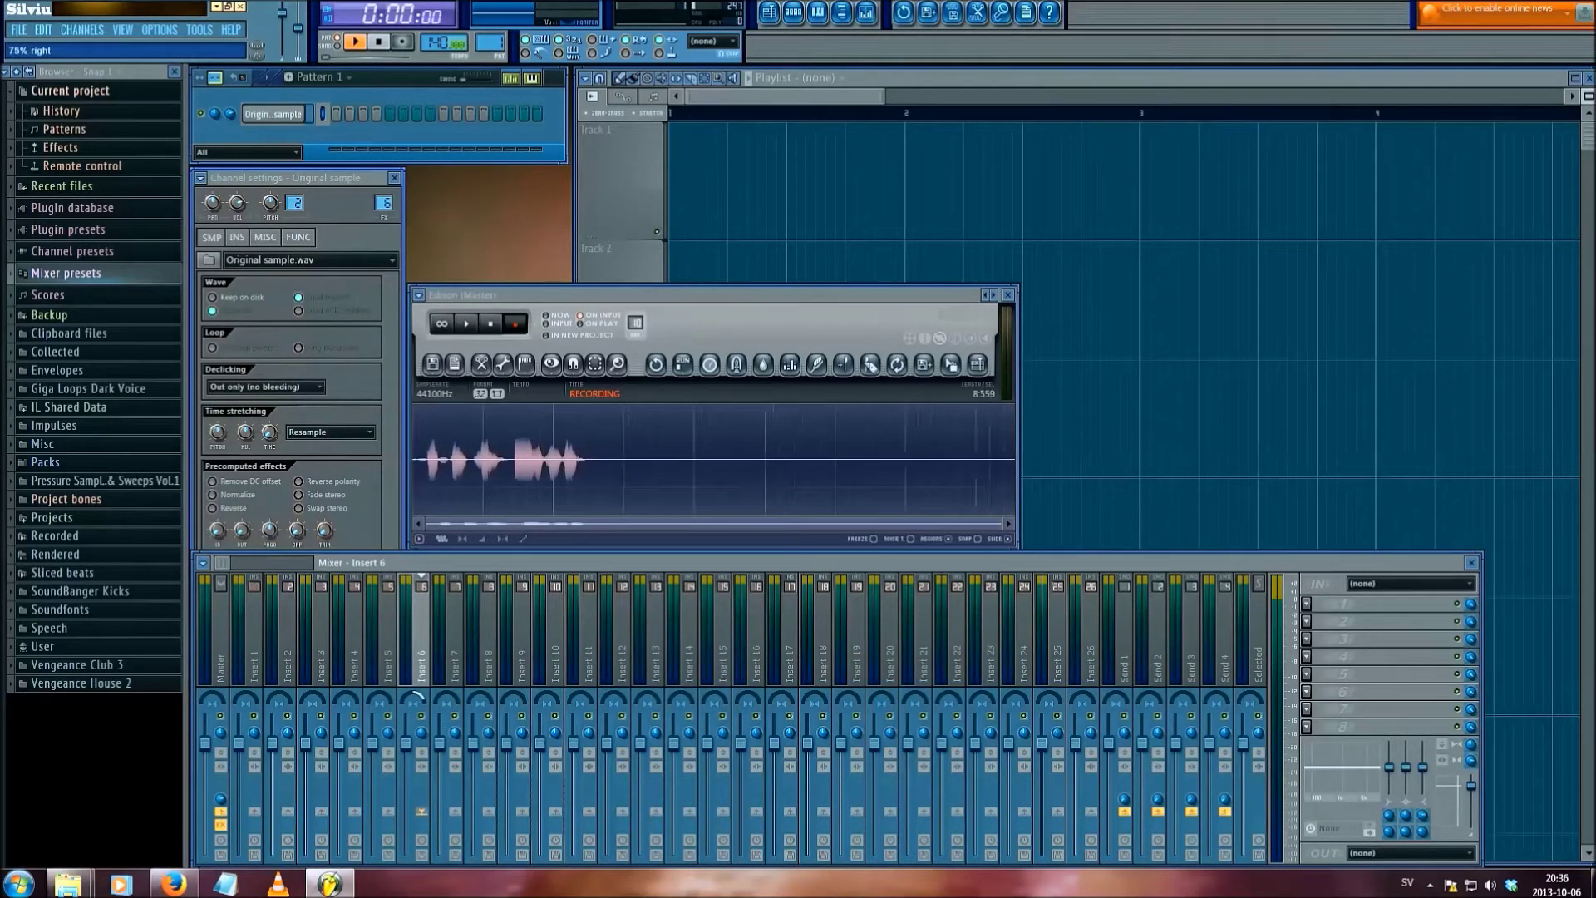
{"action": "key", "text": "q"}
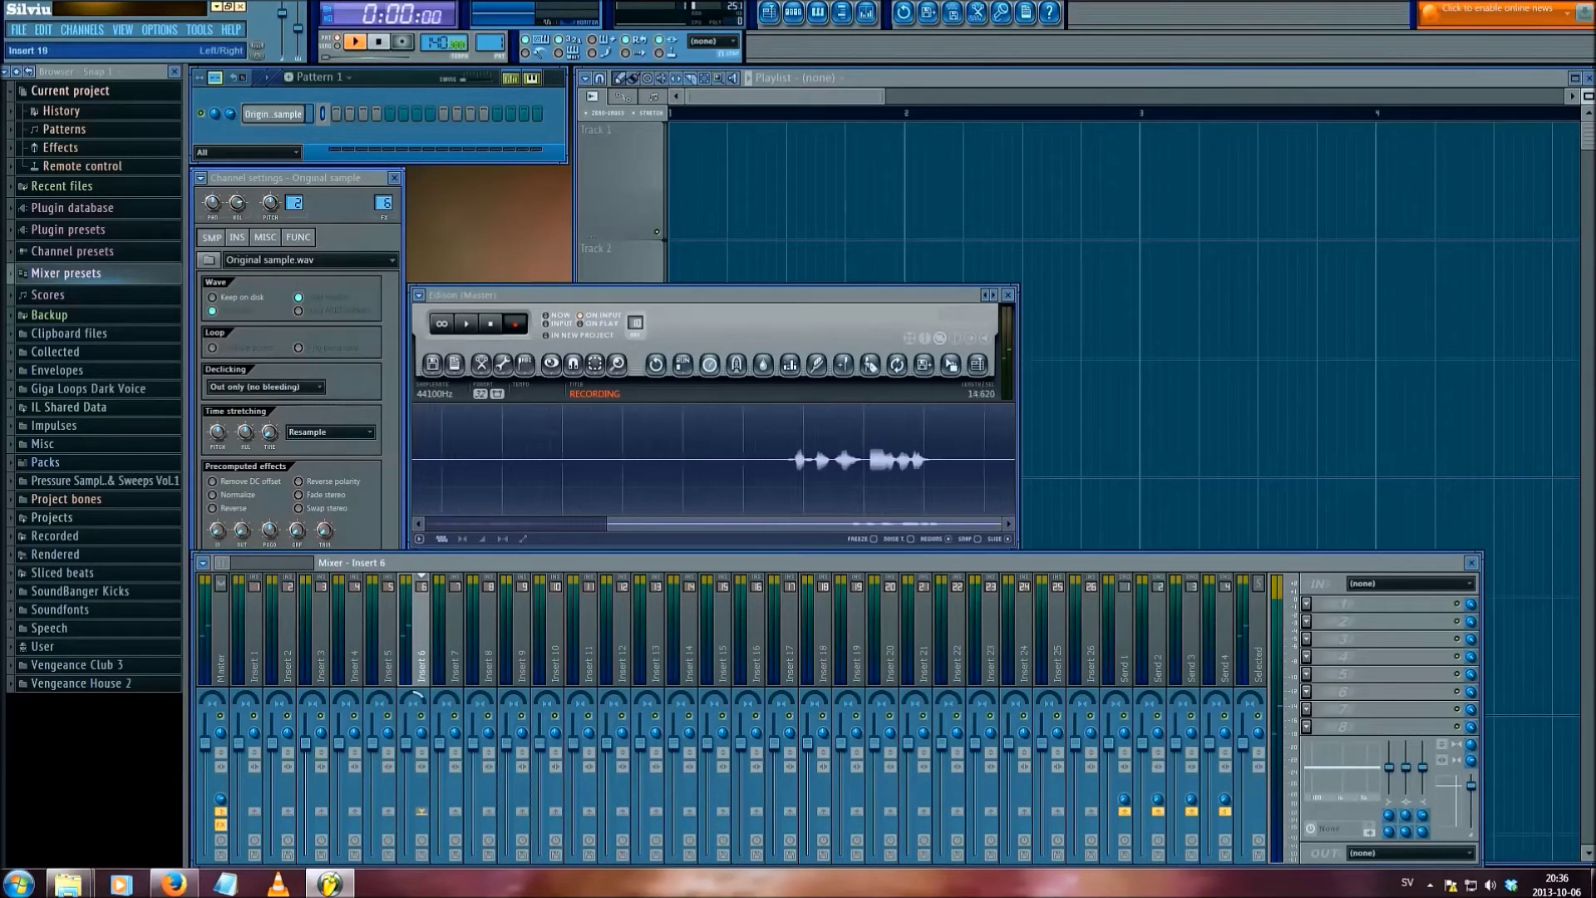
{"action": "left_click_drag", "start_coordinate": [748, 295], "coordinate": [707, 281]}
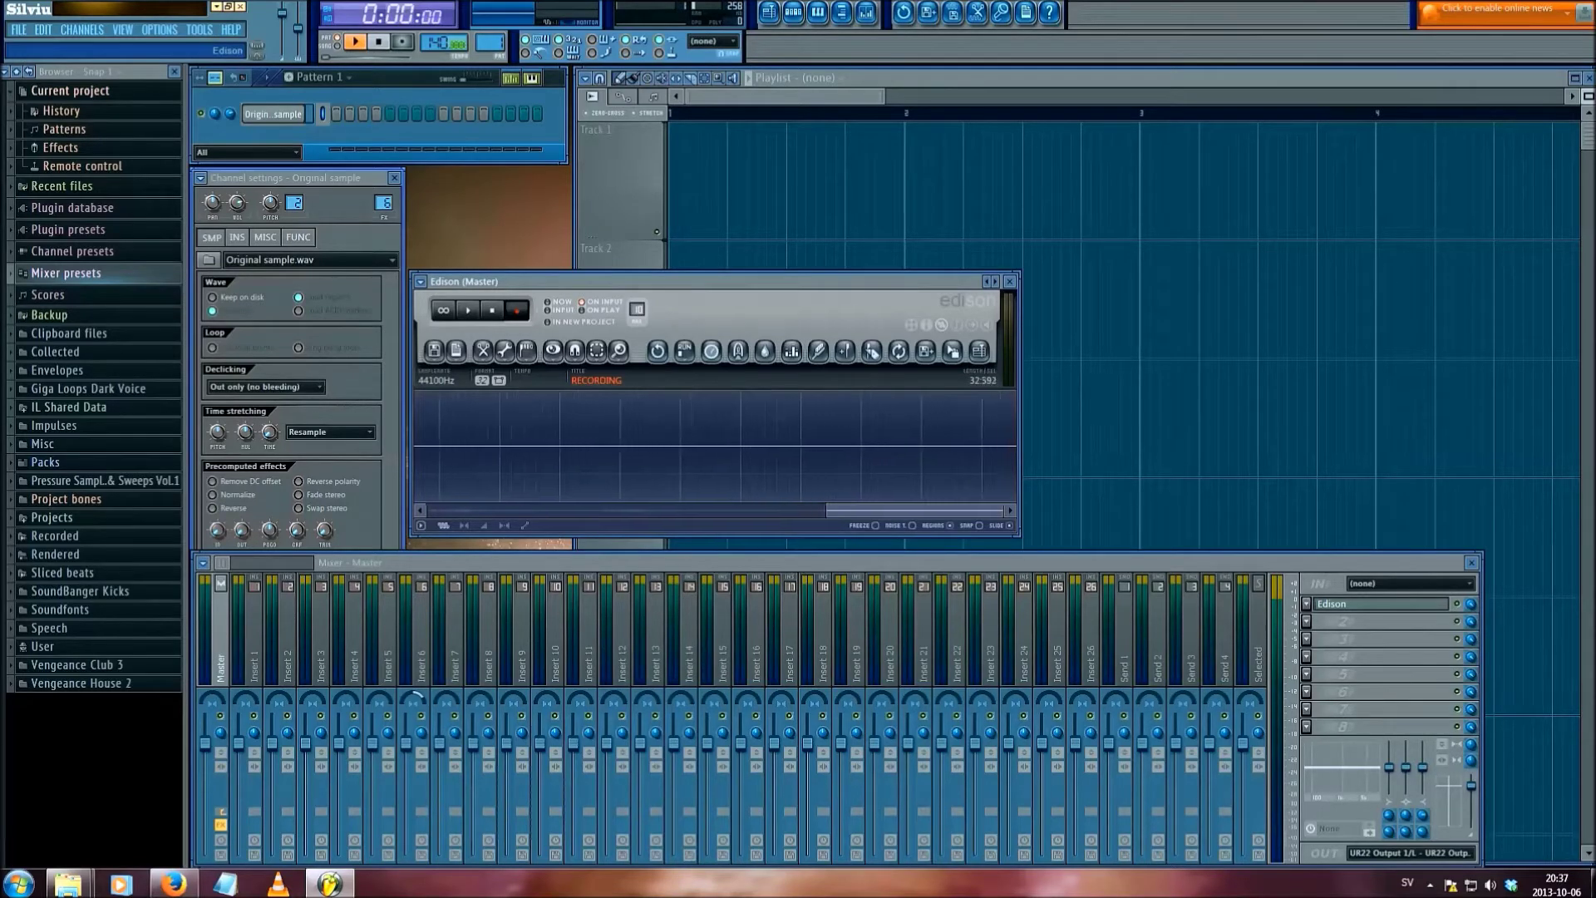
{"action": "left_click_drag", "start_coordinate": [715, 281], "coordinate": [712, 294]}
{"action": "left_click", "coordinate": [983, 562]}
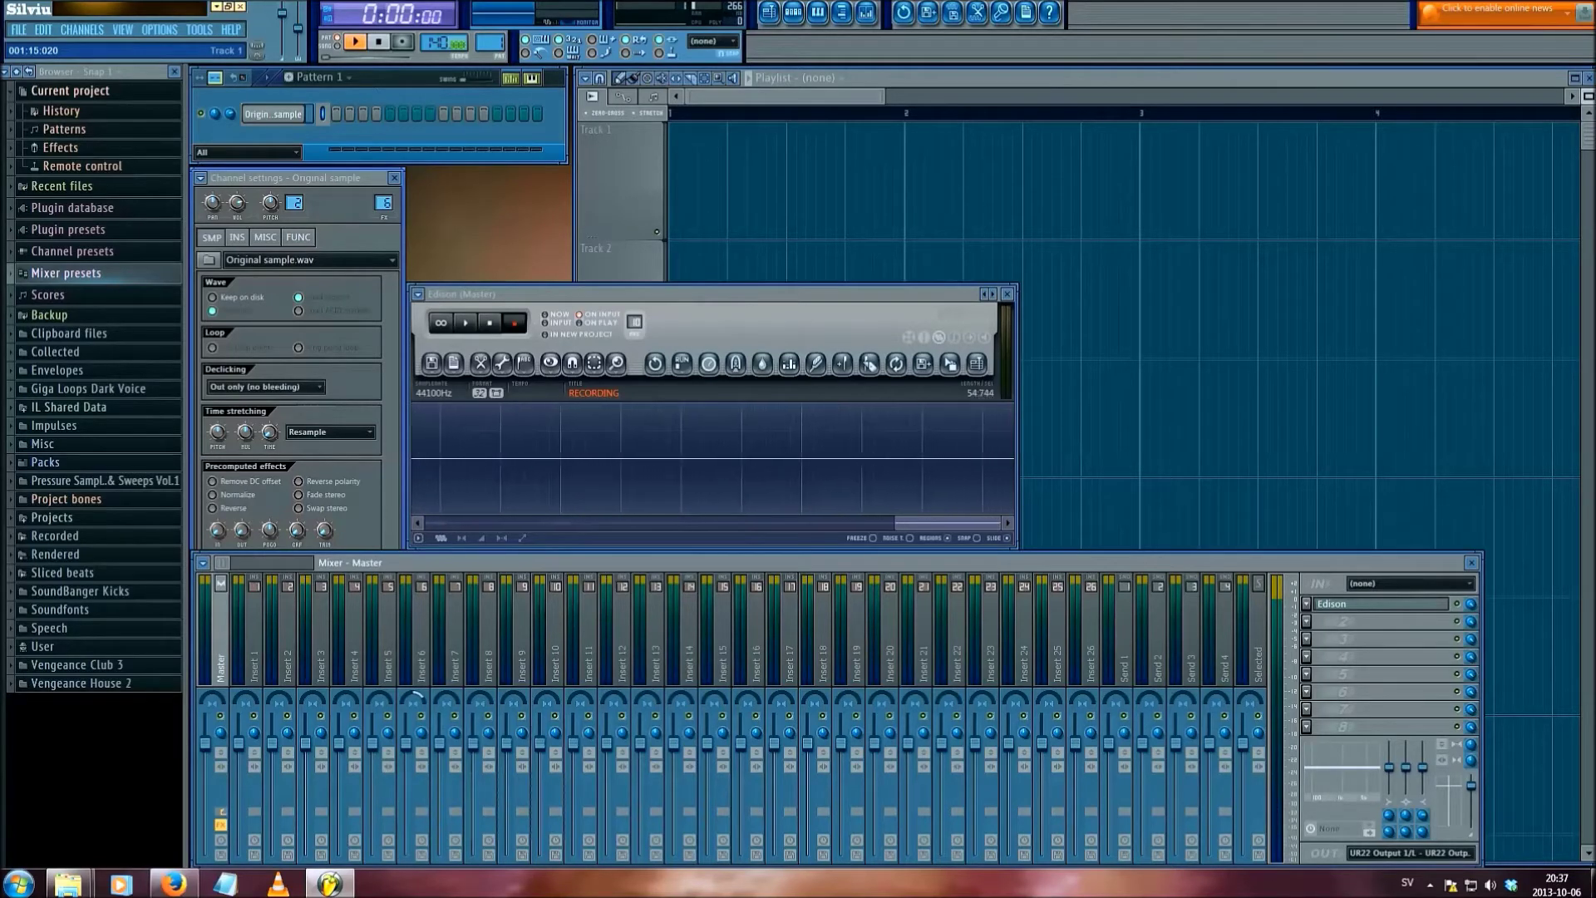
{"action": "left_click_drag", "start_coordinate": [731, 295], "coordinate": [739, 270]}
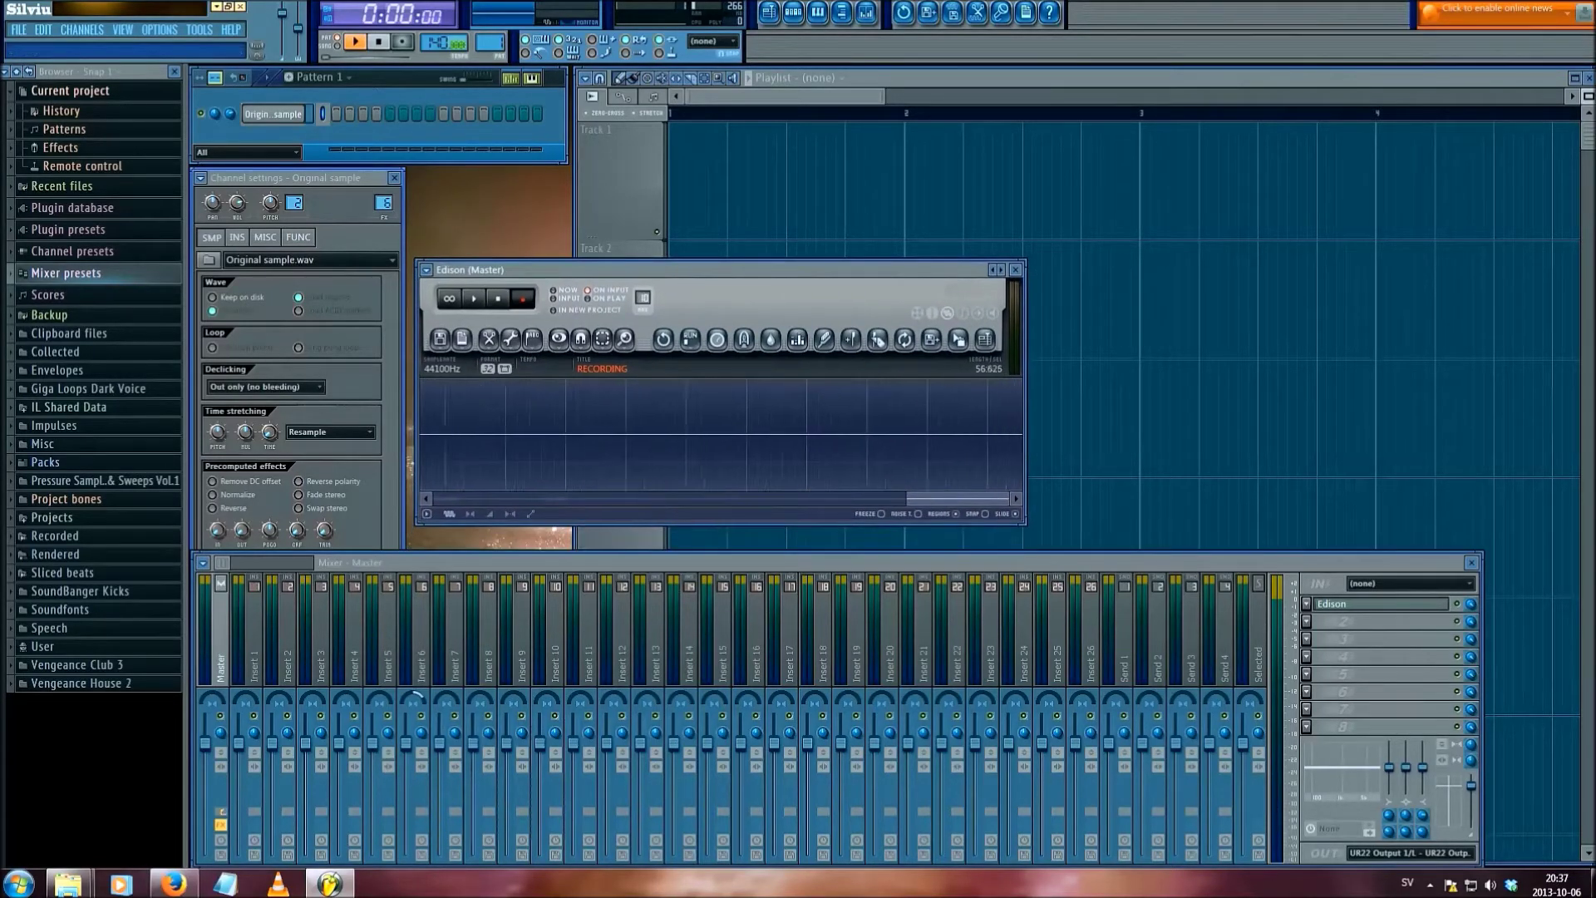
- Clone the Original sample channel in Pattern 1
{"action": "double_click", "coordinate": [273, 114]}
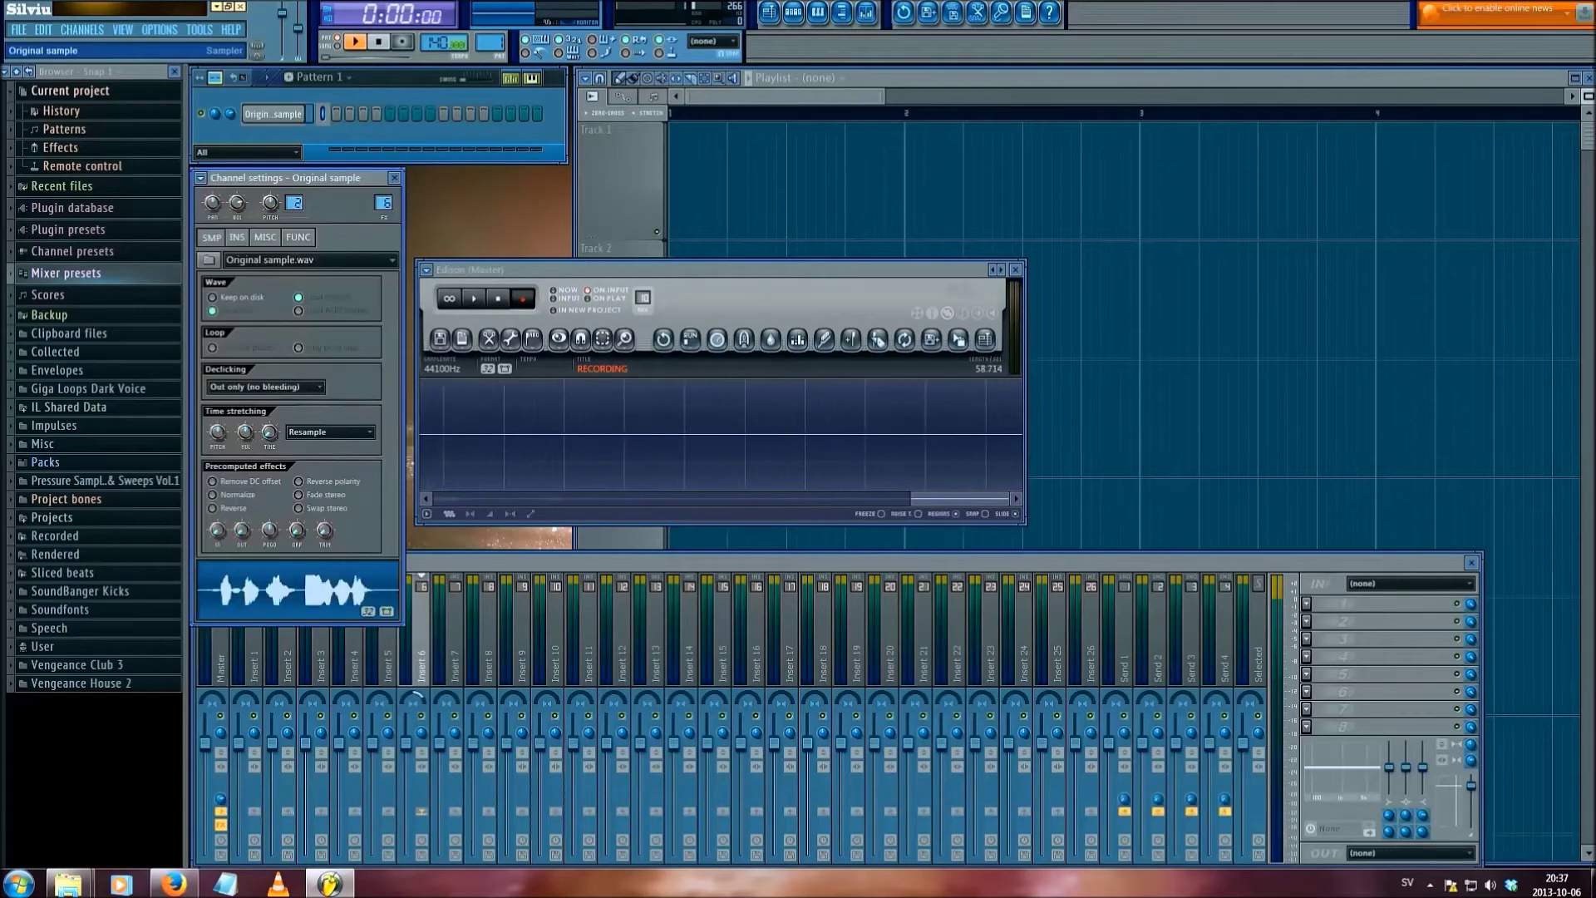
{"action": "right_click", "coordinate": [292, 114]}
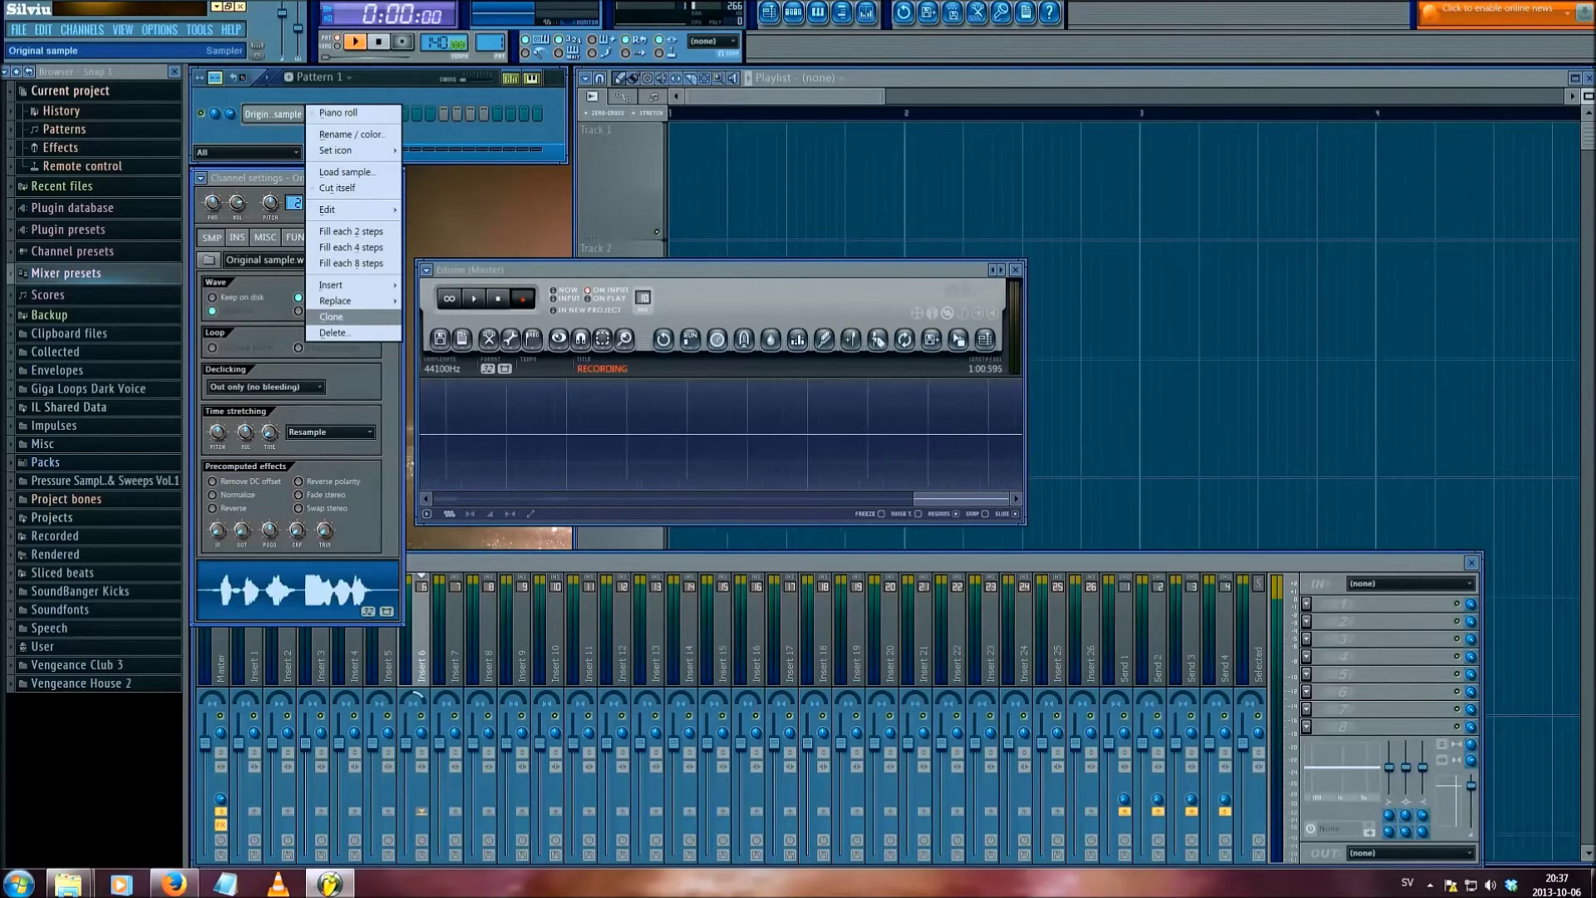
{"action": "left_click", "coordinate": [349, 231]}
- Rename the cloned channel Darkness and give it a different color
{"action": "right_click", "coordinate": [304, 133]}
{"action": "left_click", "coordinate": [332, 158]}
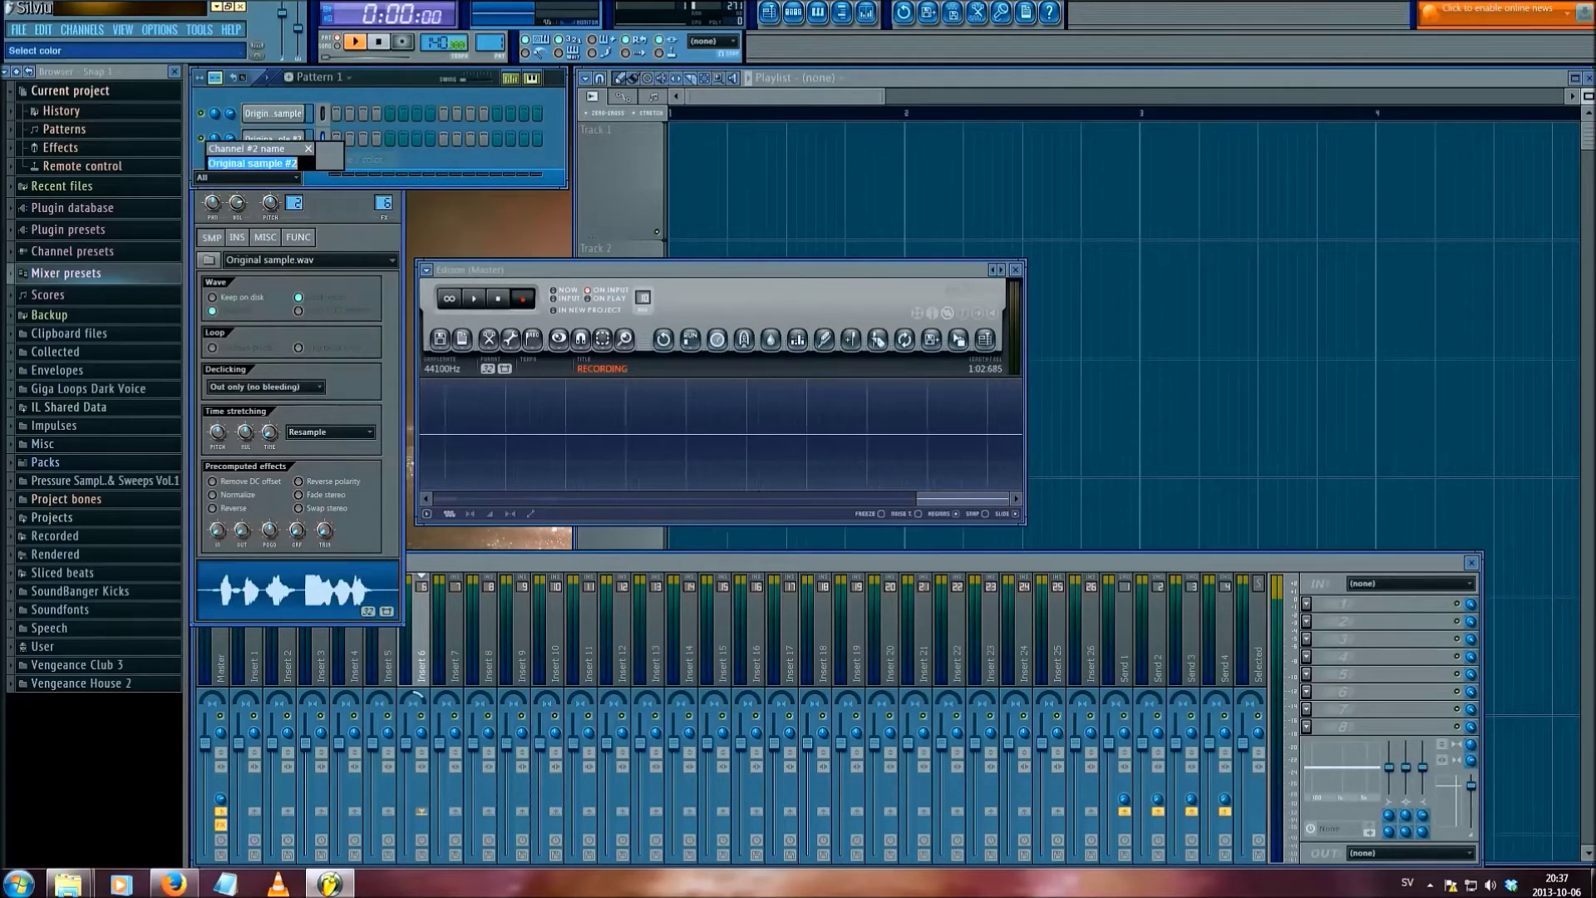
{"action": "type", "text": "arkness"}
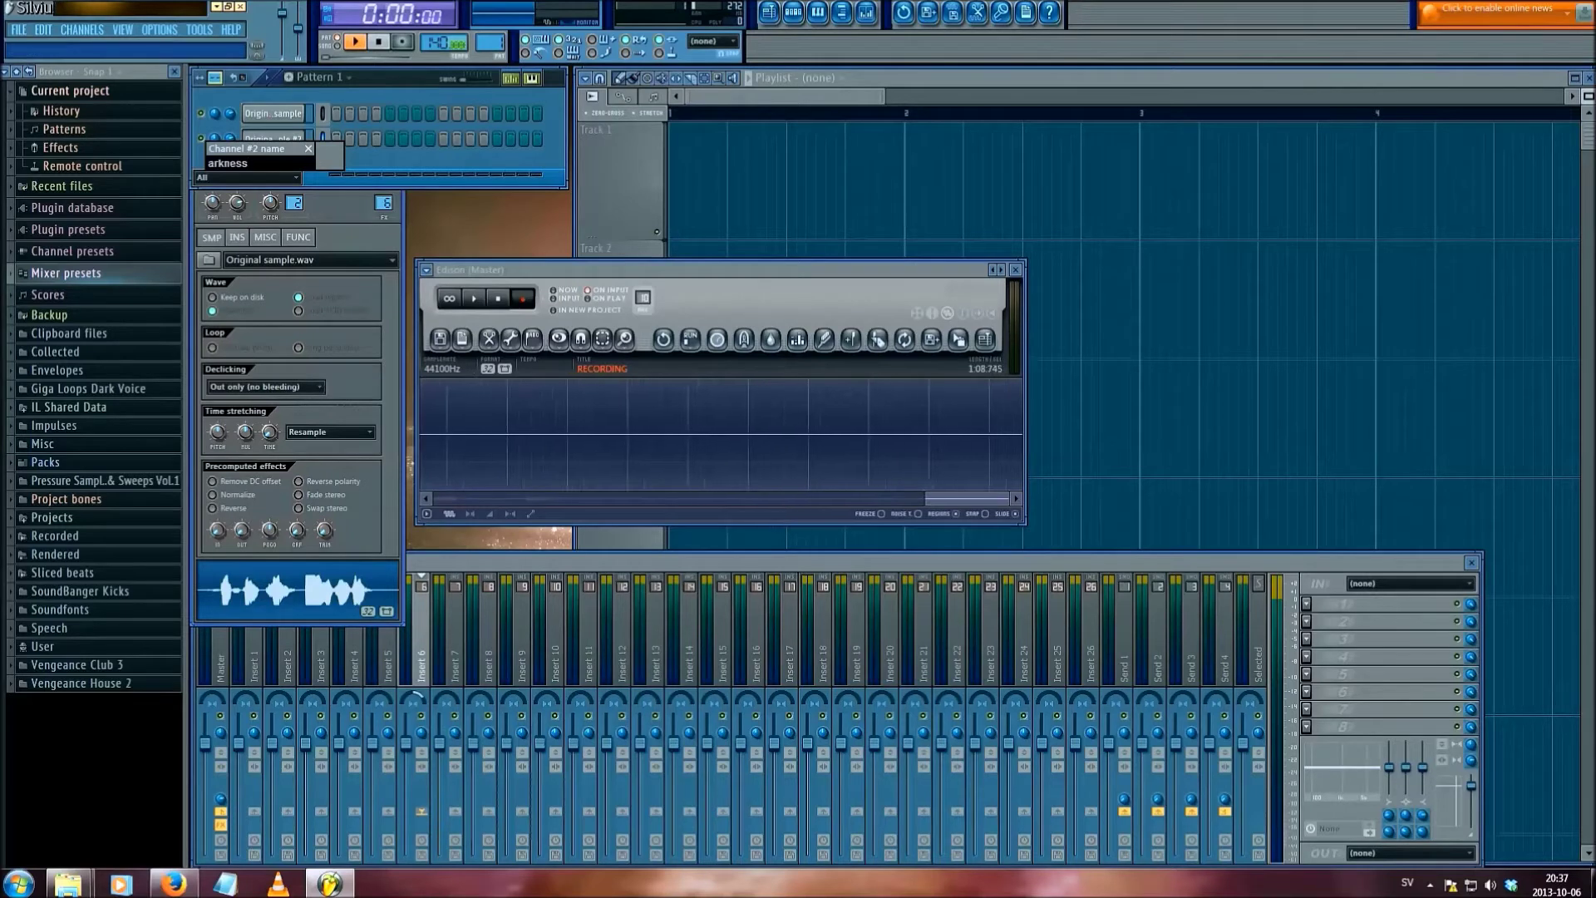
{"action": "type", "text": "D"}
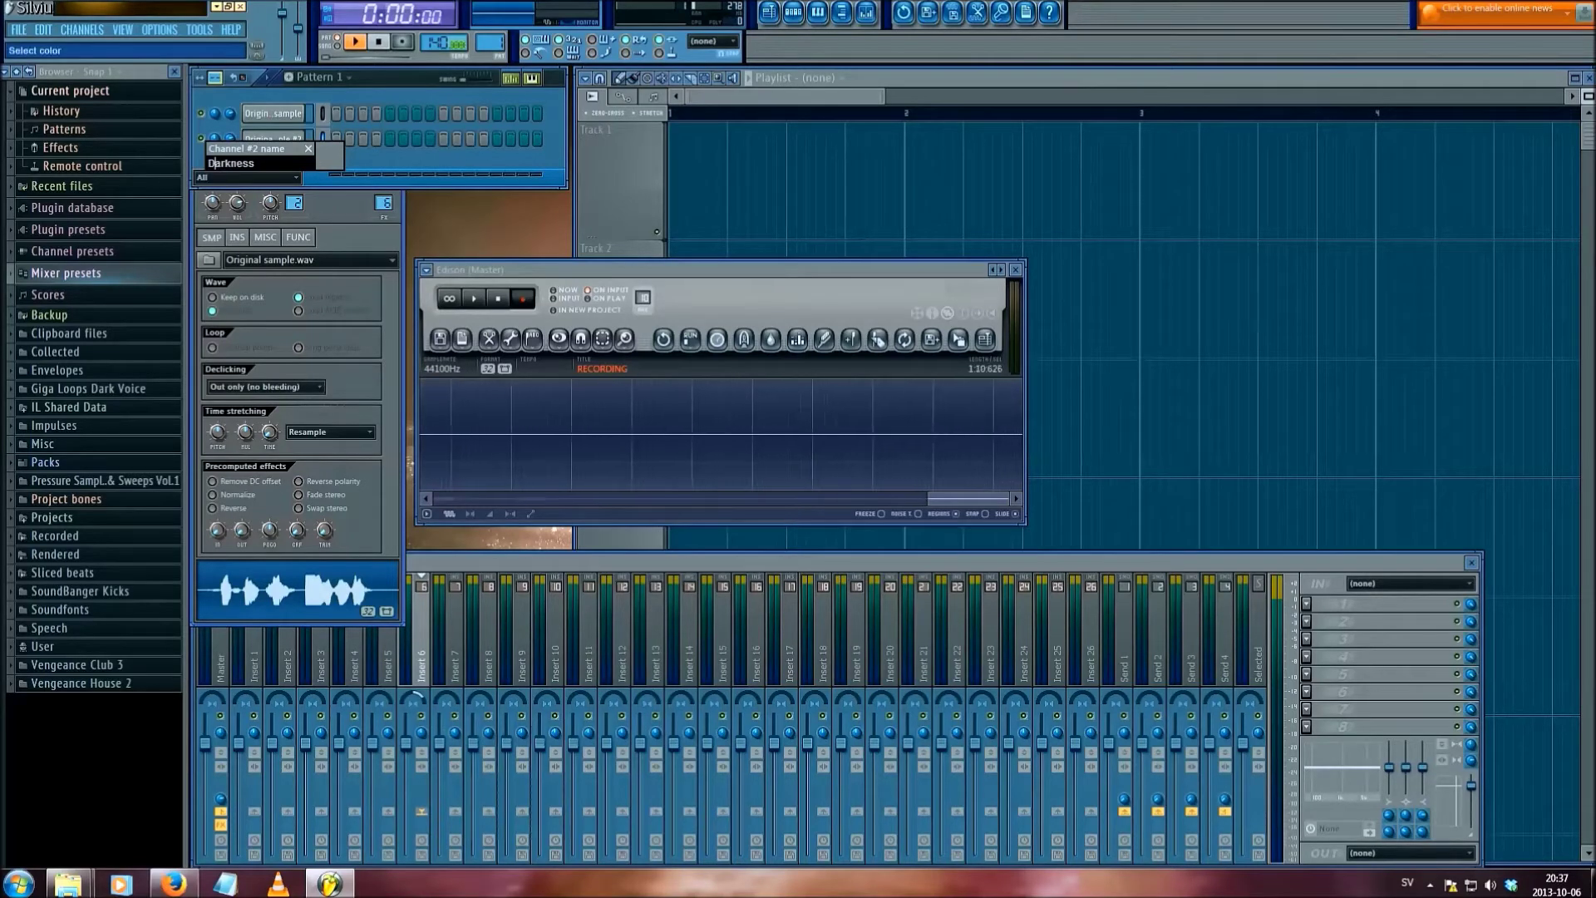
{"action": "left_click", "coordinate": [330, 155]}
{"action": "left_click", "coordinate": [322, 185]}
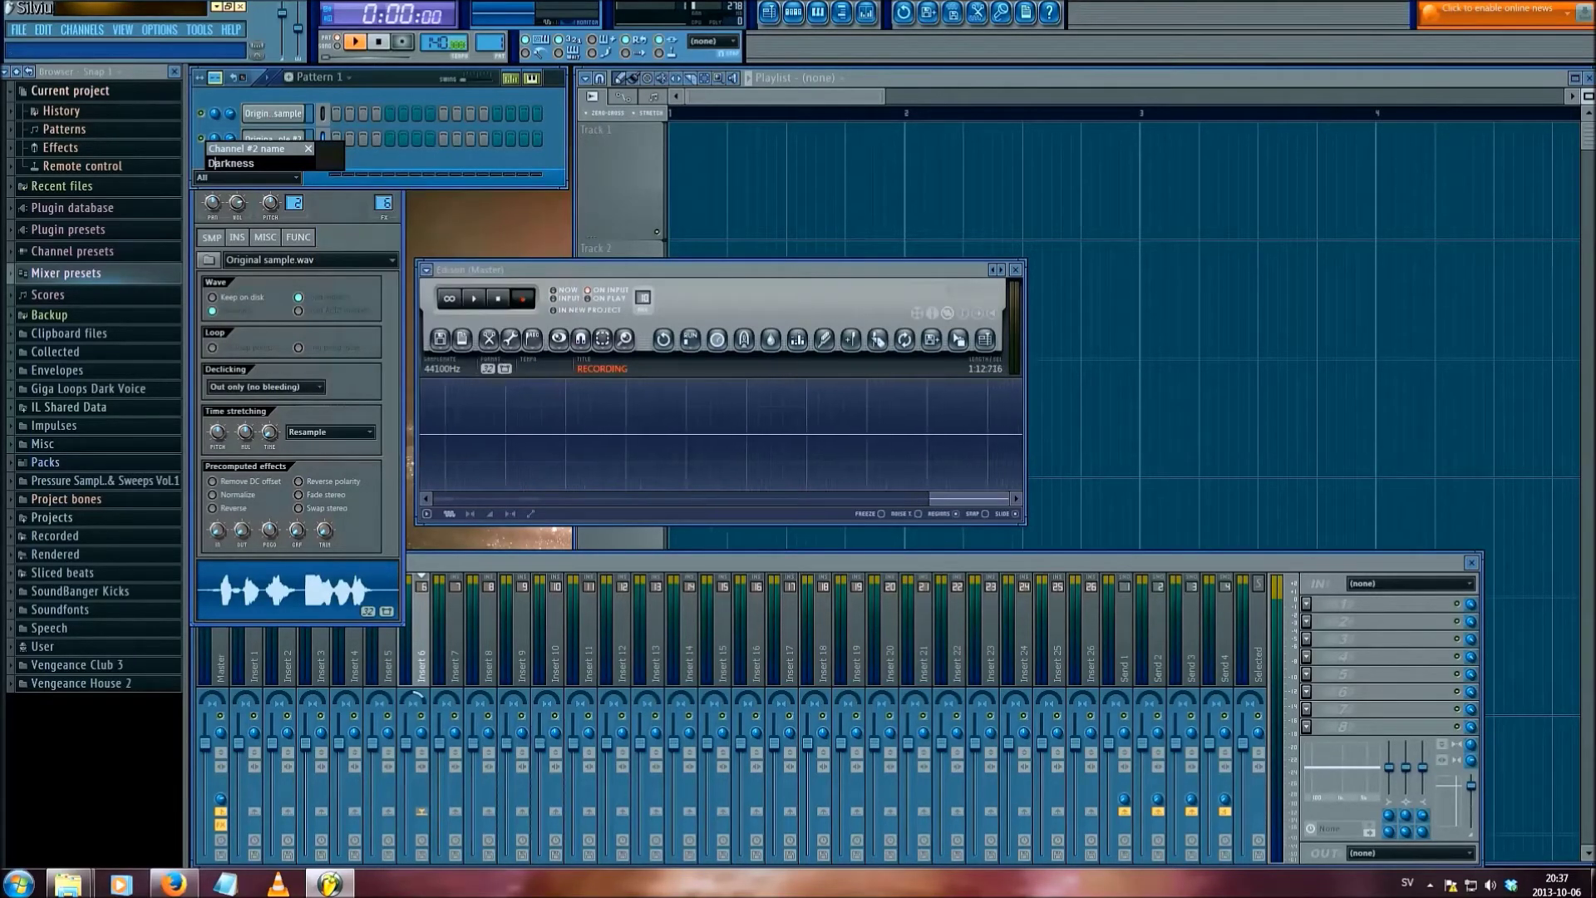
{"action": "key", "text": "Return"}
- Place the Darkness channel's sample as an audio clip at the start of Track 1 in the playlist
{"action": "left_click", "coordinate": [273, 139]}
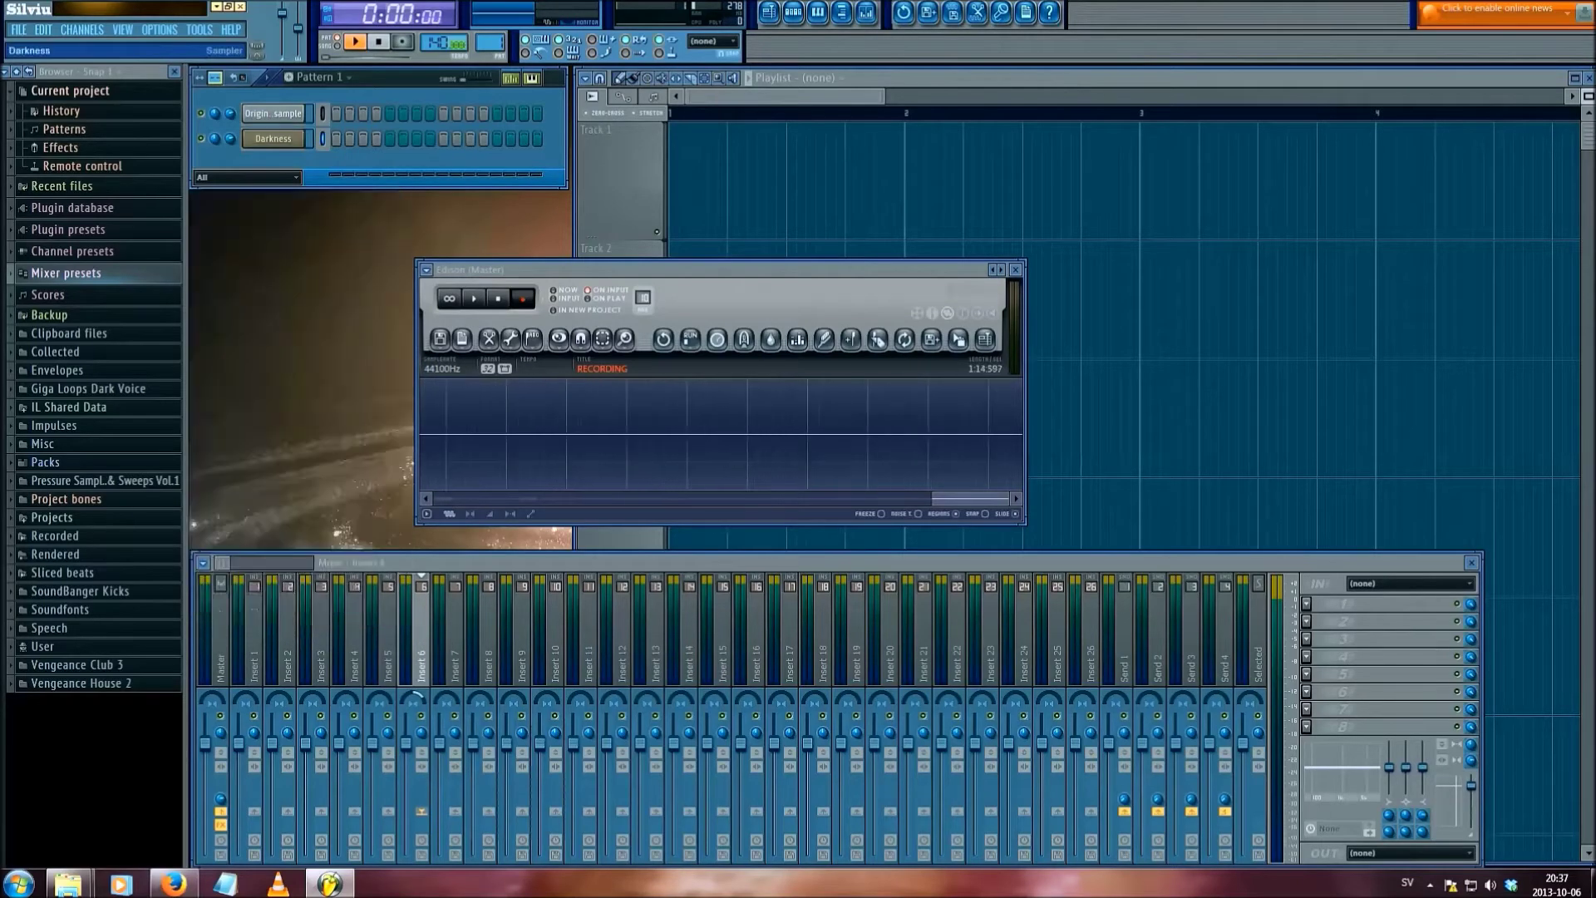
{"action": "left_click", "coordinate": [272, 138]}
{"action": "left_click_drag", "start_coordinate": [295, 590], "coordinate": [695, 241]}
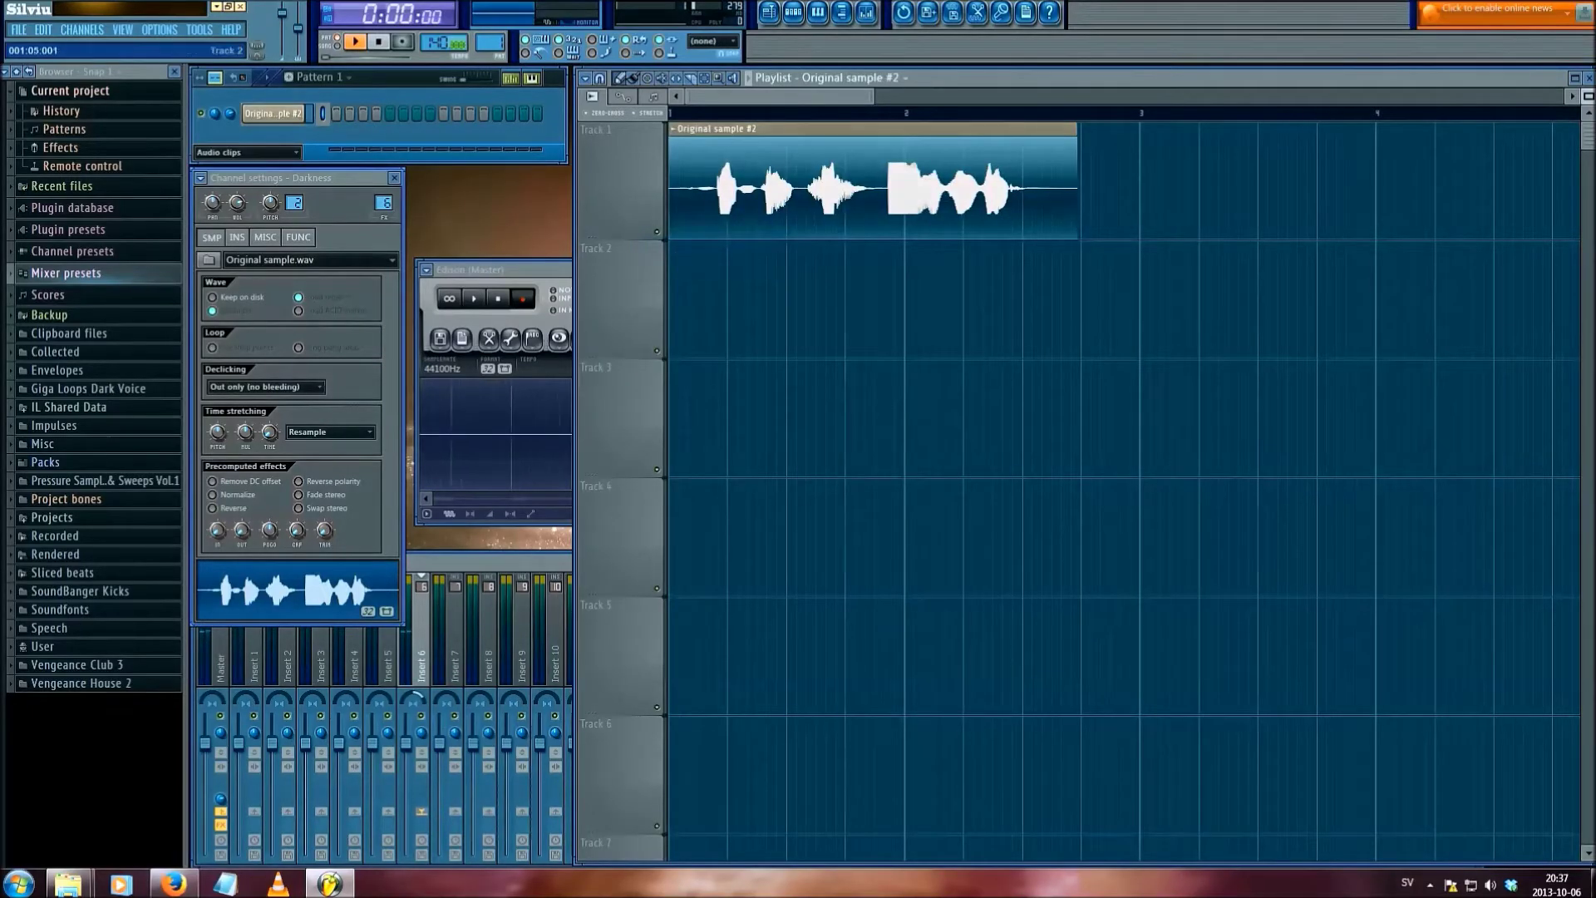
- Set the Darkness channel's time stretching method to Pro default
{"action": "left_click_drag", "start_coordinate": [297, 178], "coordinate": [471, 182]}
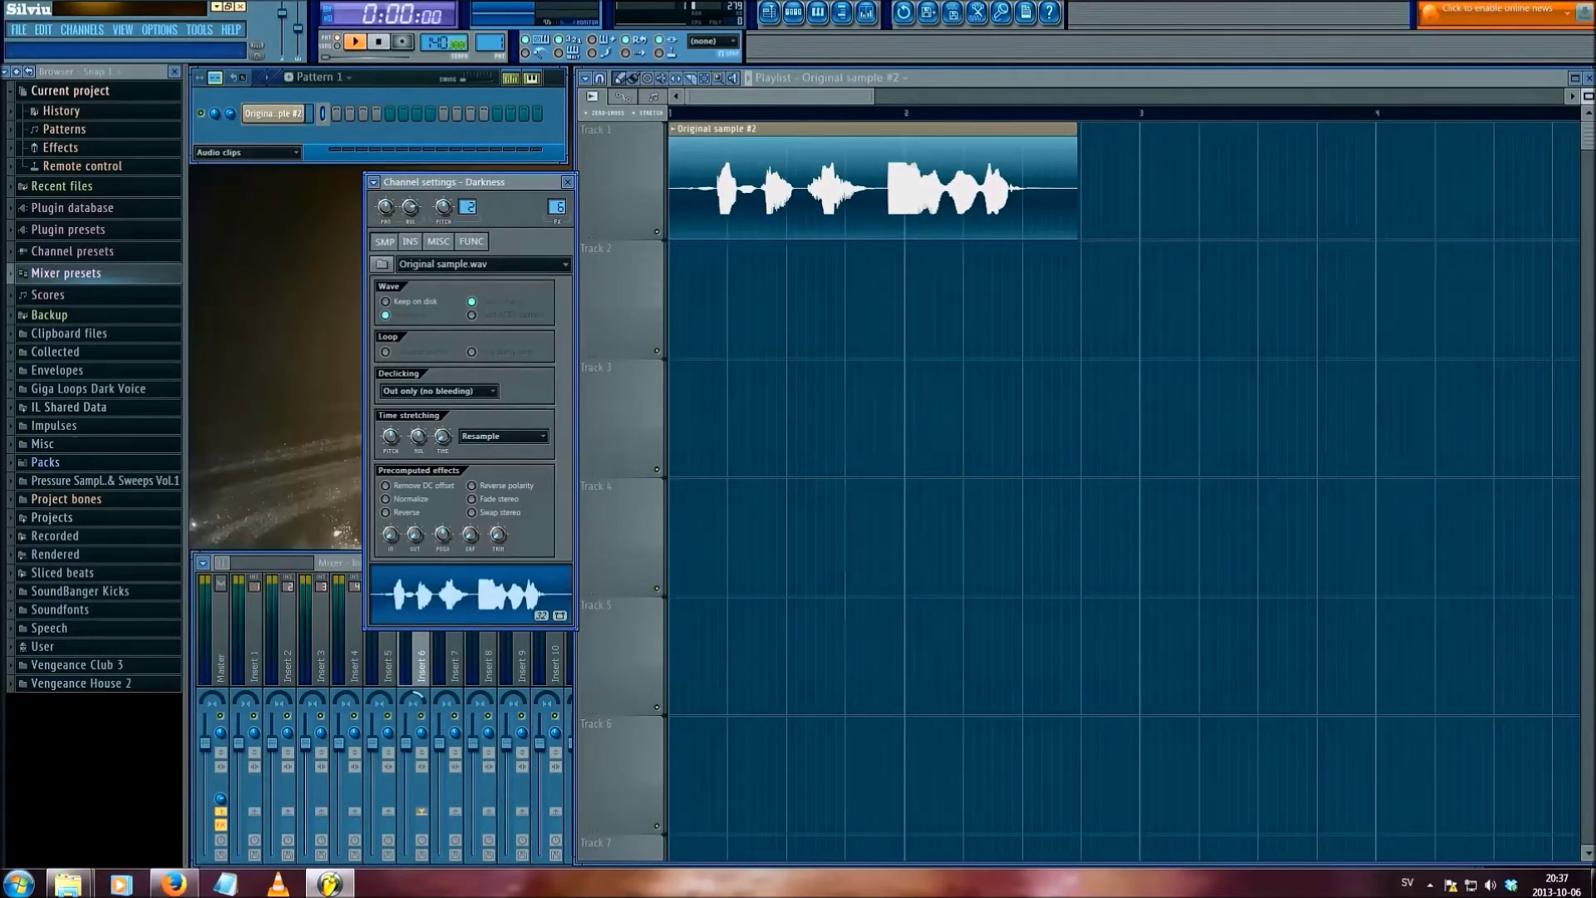
{"action": "left_click_drag", "start_coordinate": [466, 182], "coordinate": [446, 164]}
{"action": "left_click", "coordinate": [484, 417]}
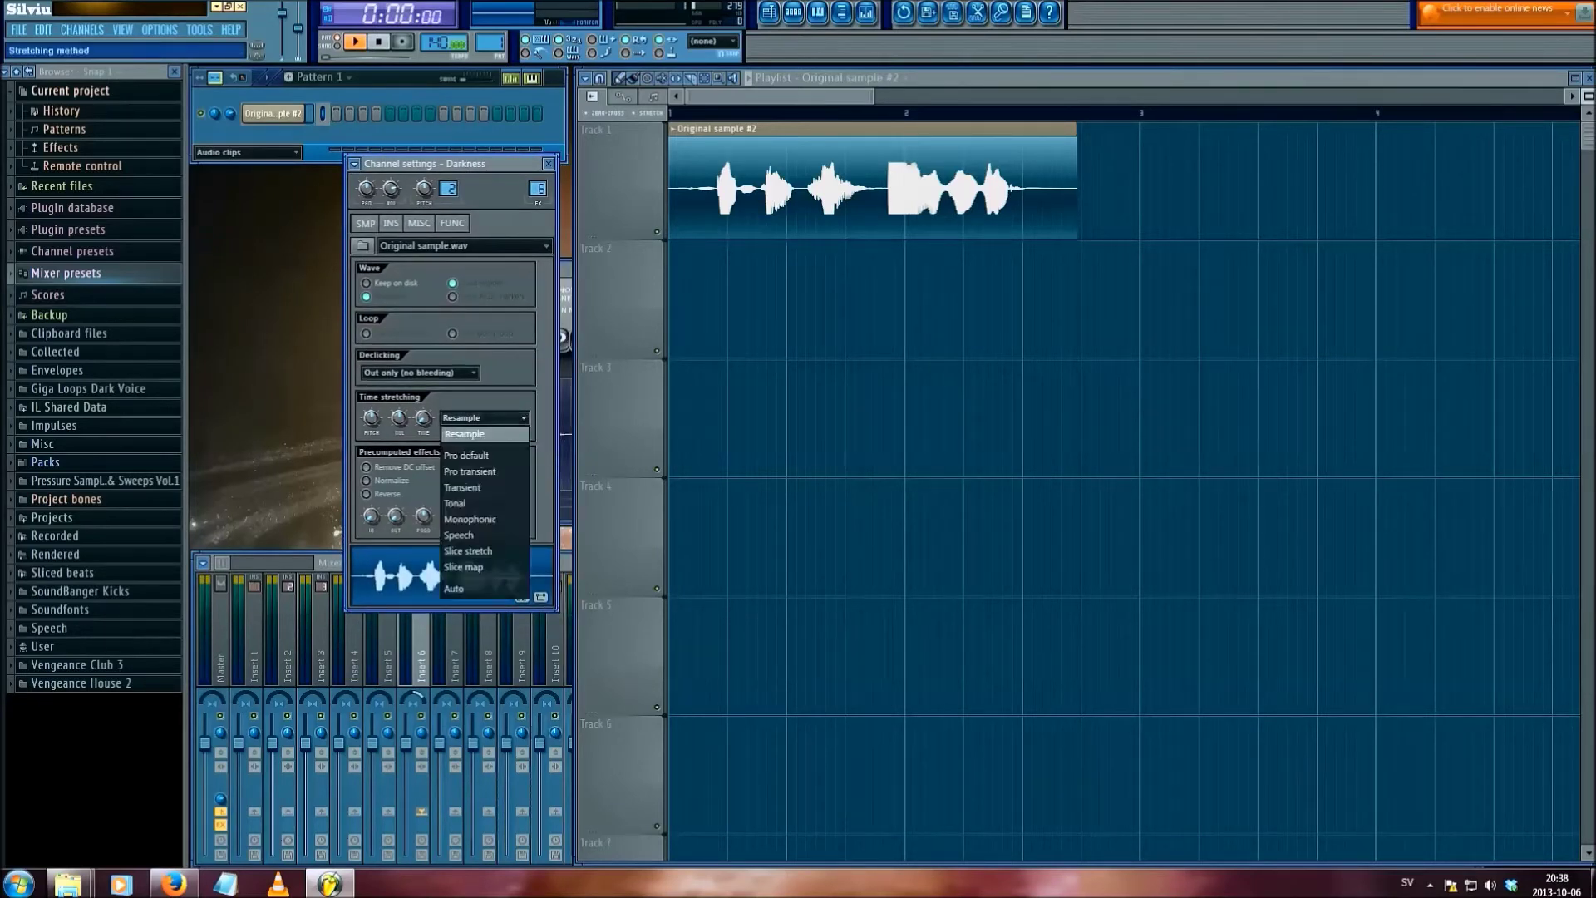
{"action": "left_click", "coordinate": [467, 455]}
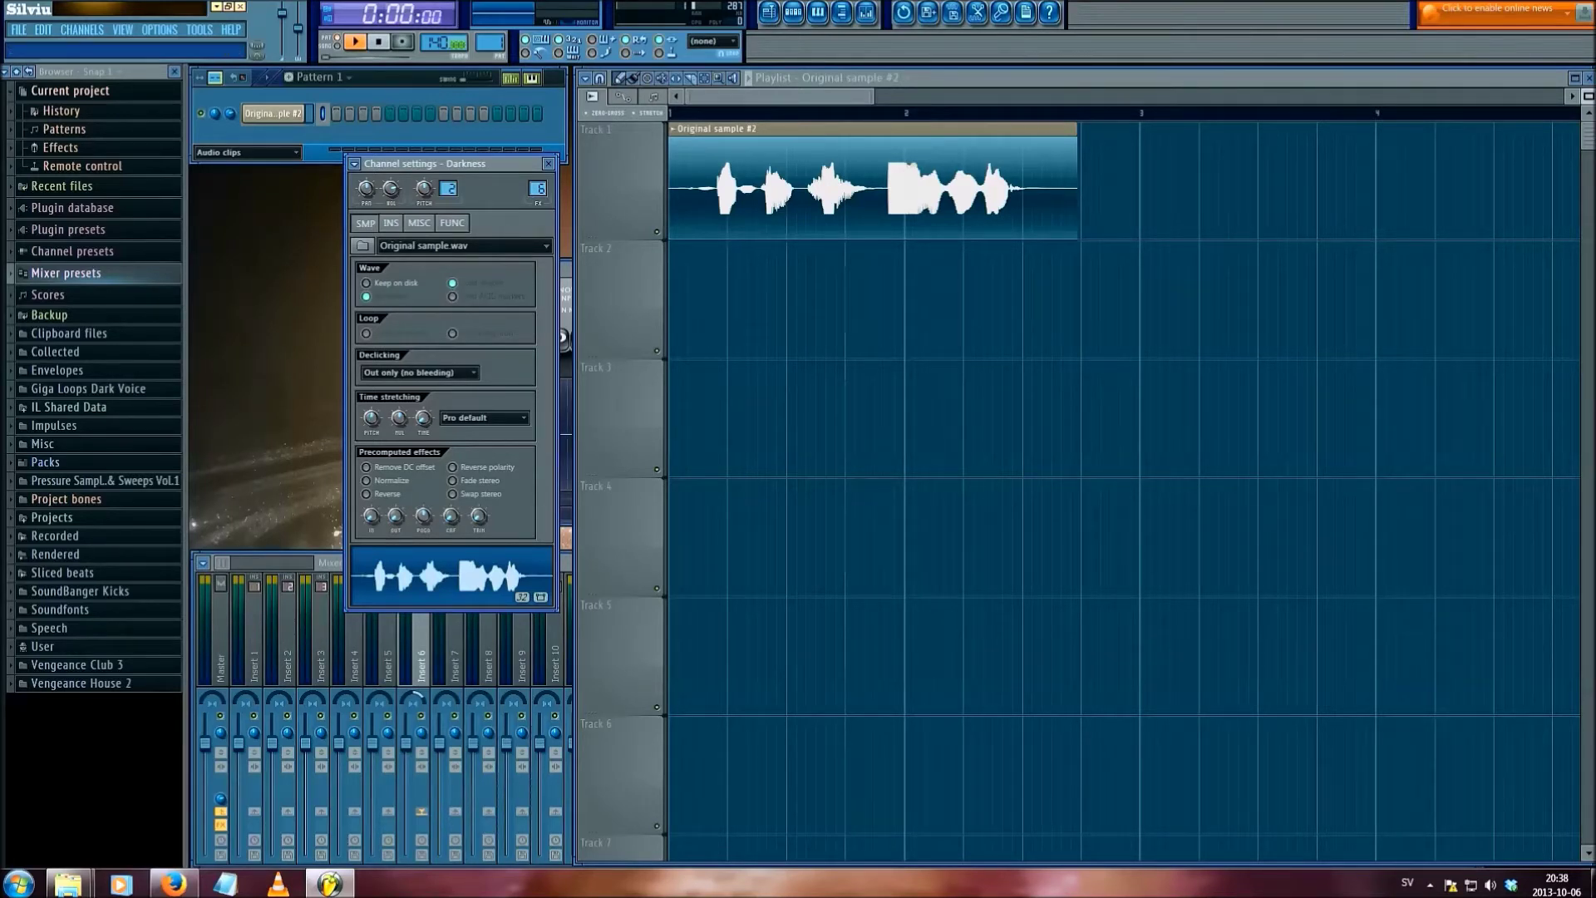
- Rename the new audio clip channel "darness"
{"action": "right_click", "coordinate": [298, 110]}
{"action": "left_click", "coordinate": [322, 134]}
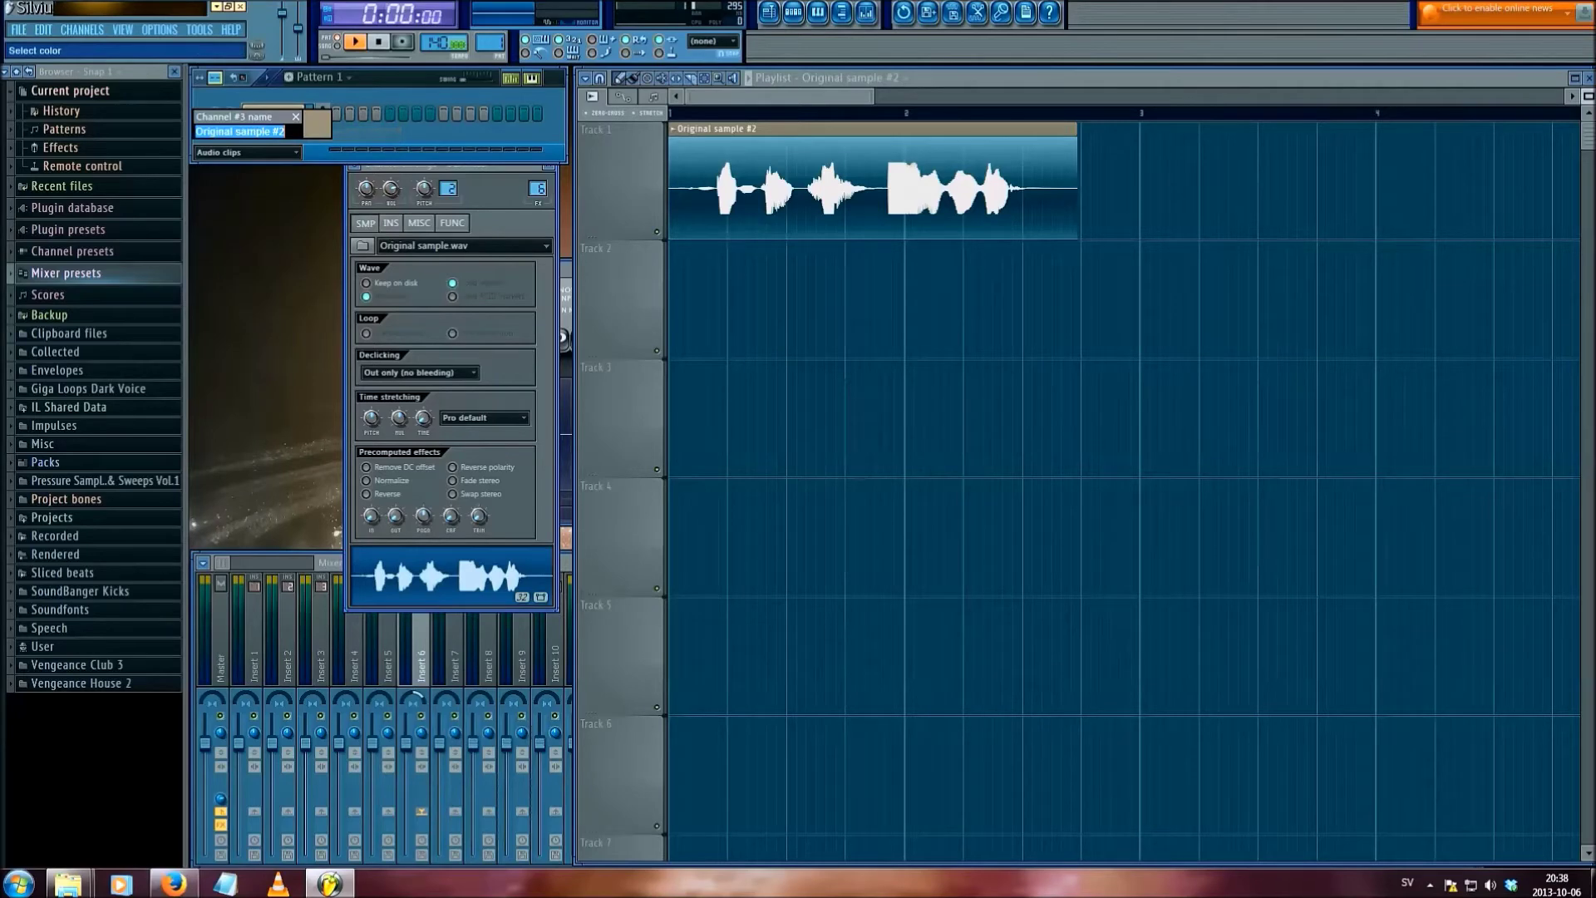
{"action": "type", "text": "darness"}
{"action": "key", "text": "Return"}
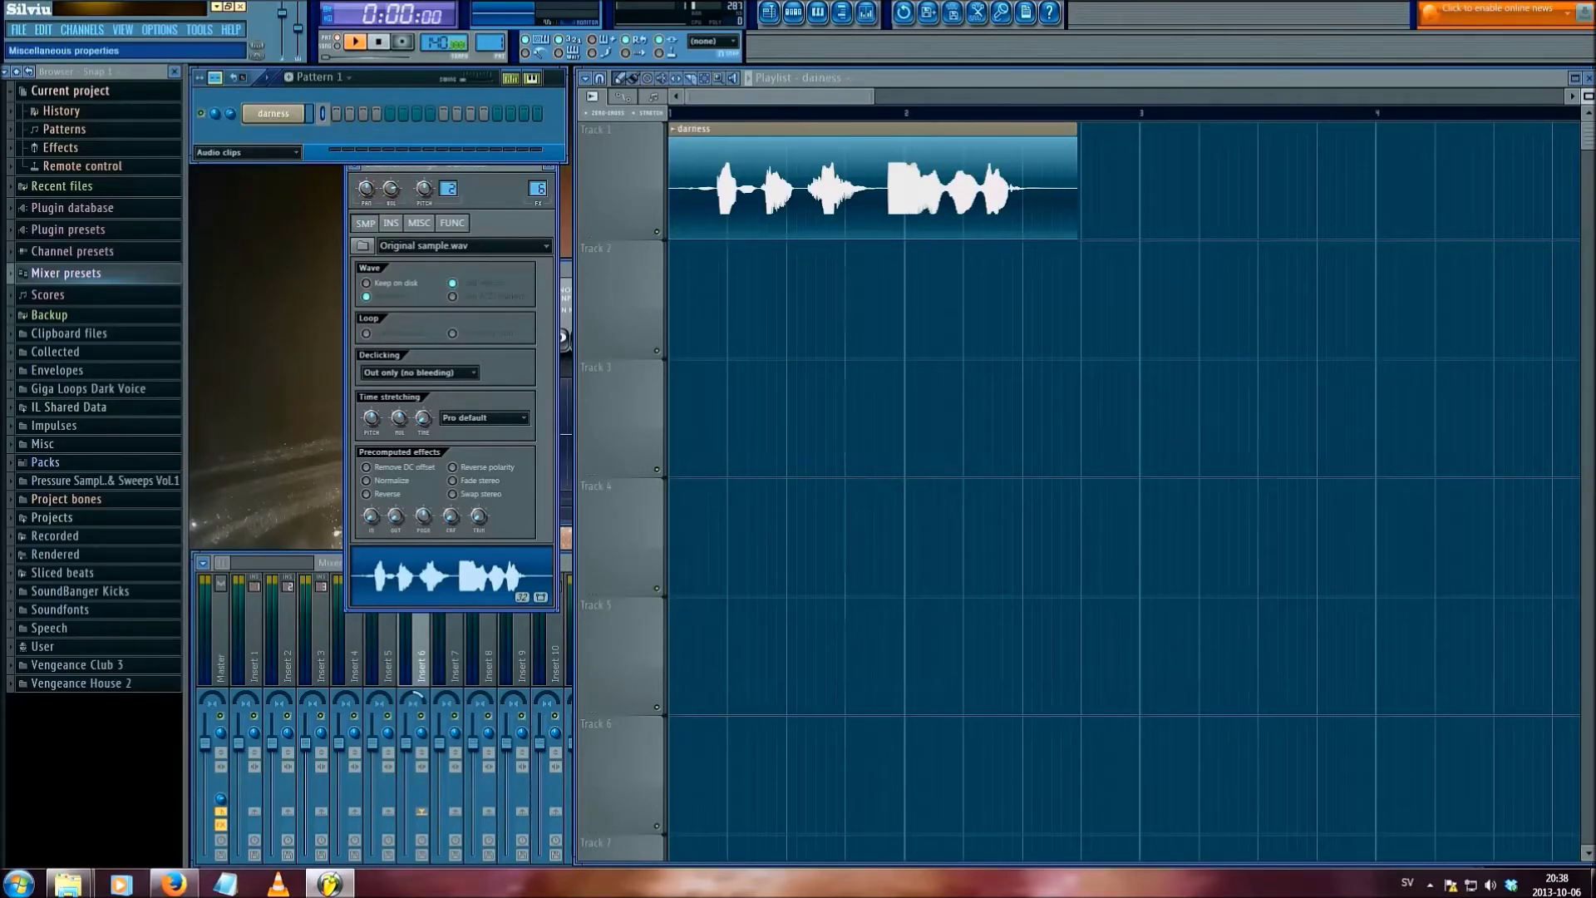
- Link the darness channel to mixer track Insert 11 and move the mixer window slightly up
{"action": "key", "text": "F9"}
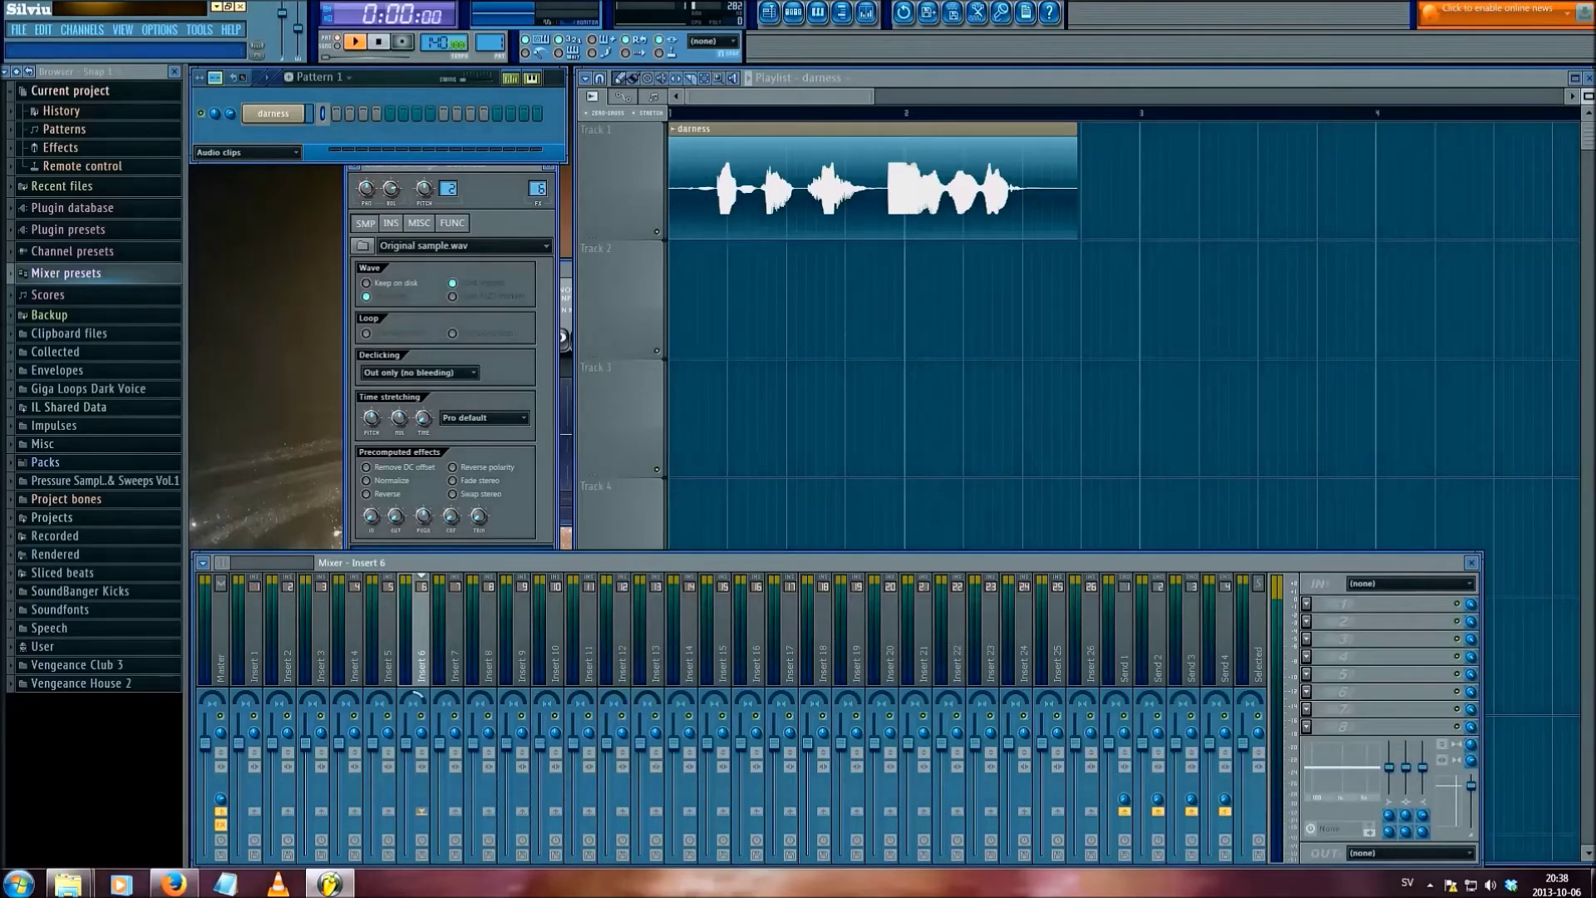
{"action": "right_click", "coordinate": [603, 575]}
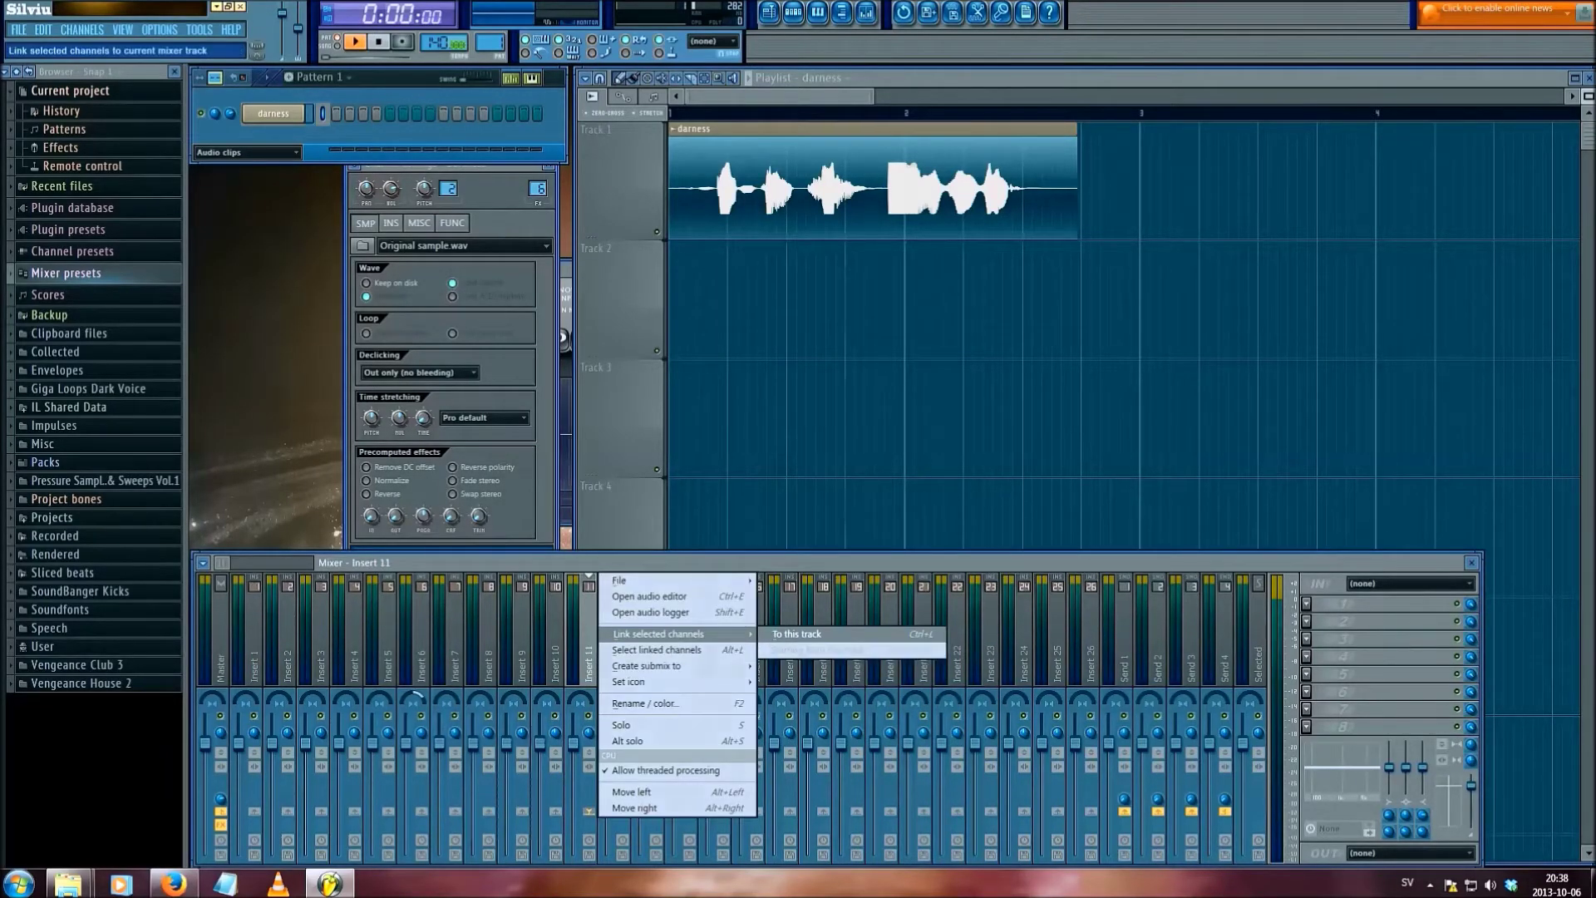
{"action": "left_click", "coordinate": [789, 634]}
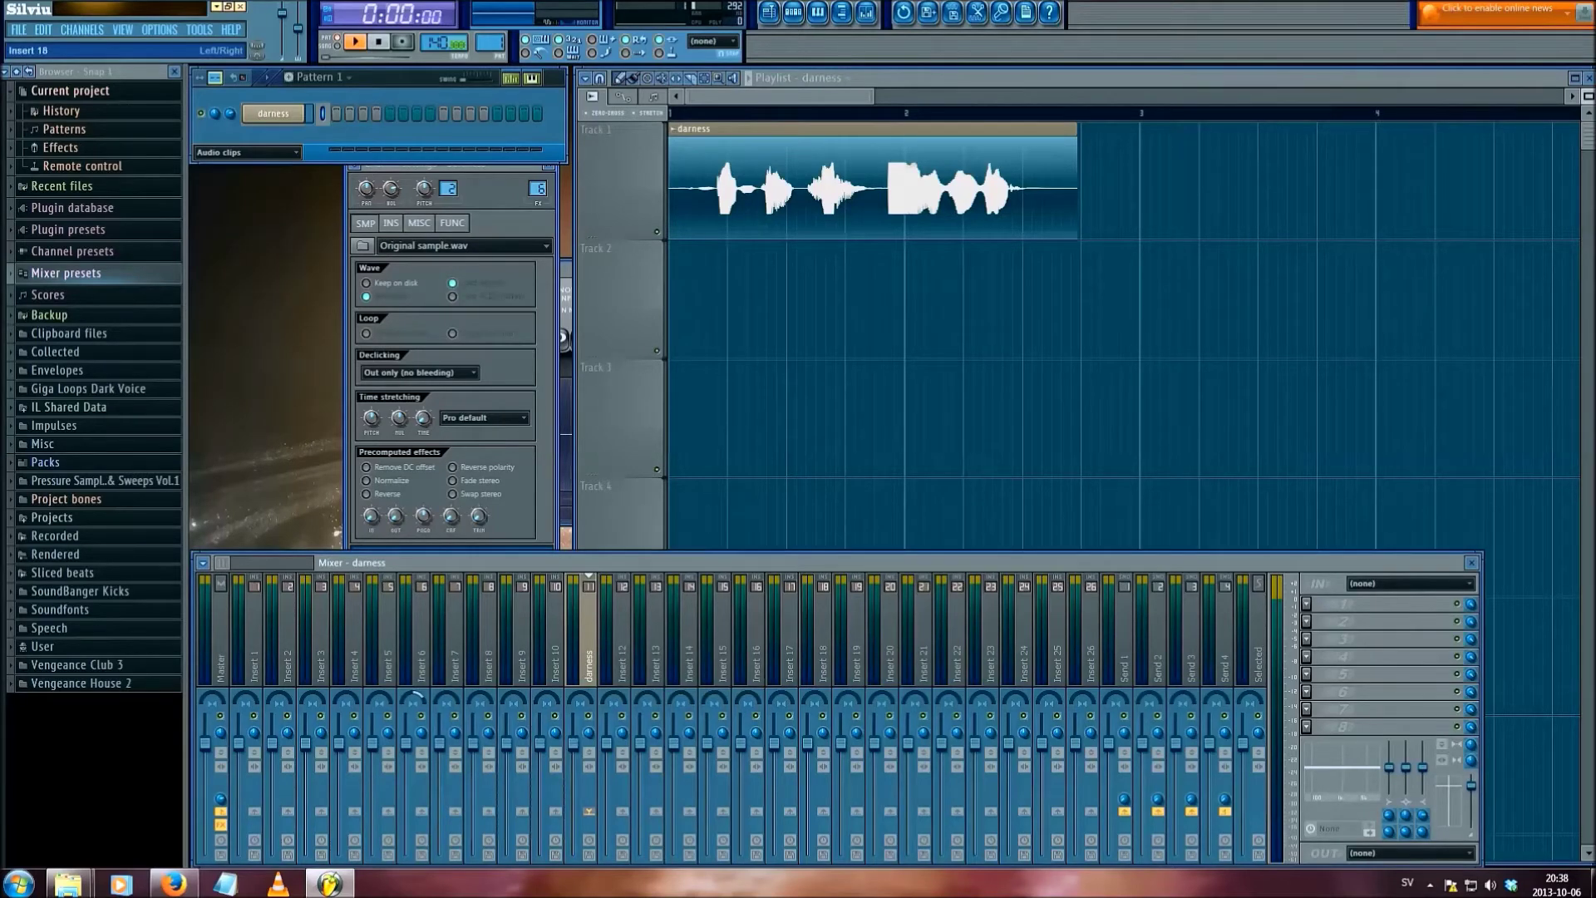
{"action": "left_click_drag", "start_coordinate": [830, 562], "coordinate": [848, 515]}
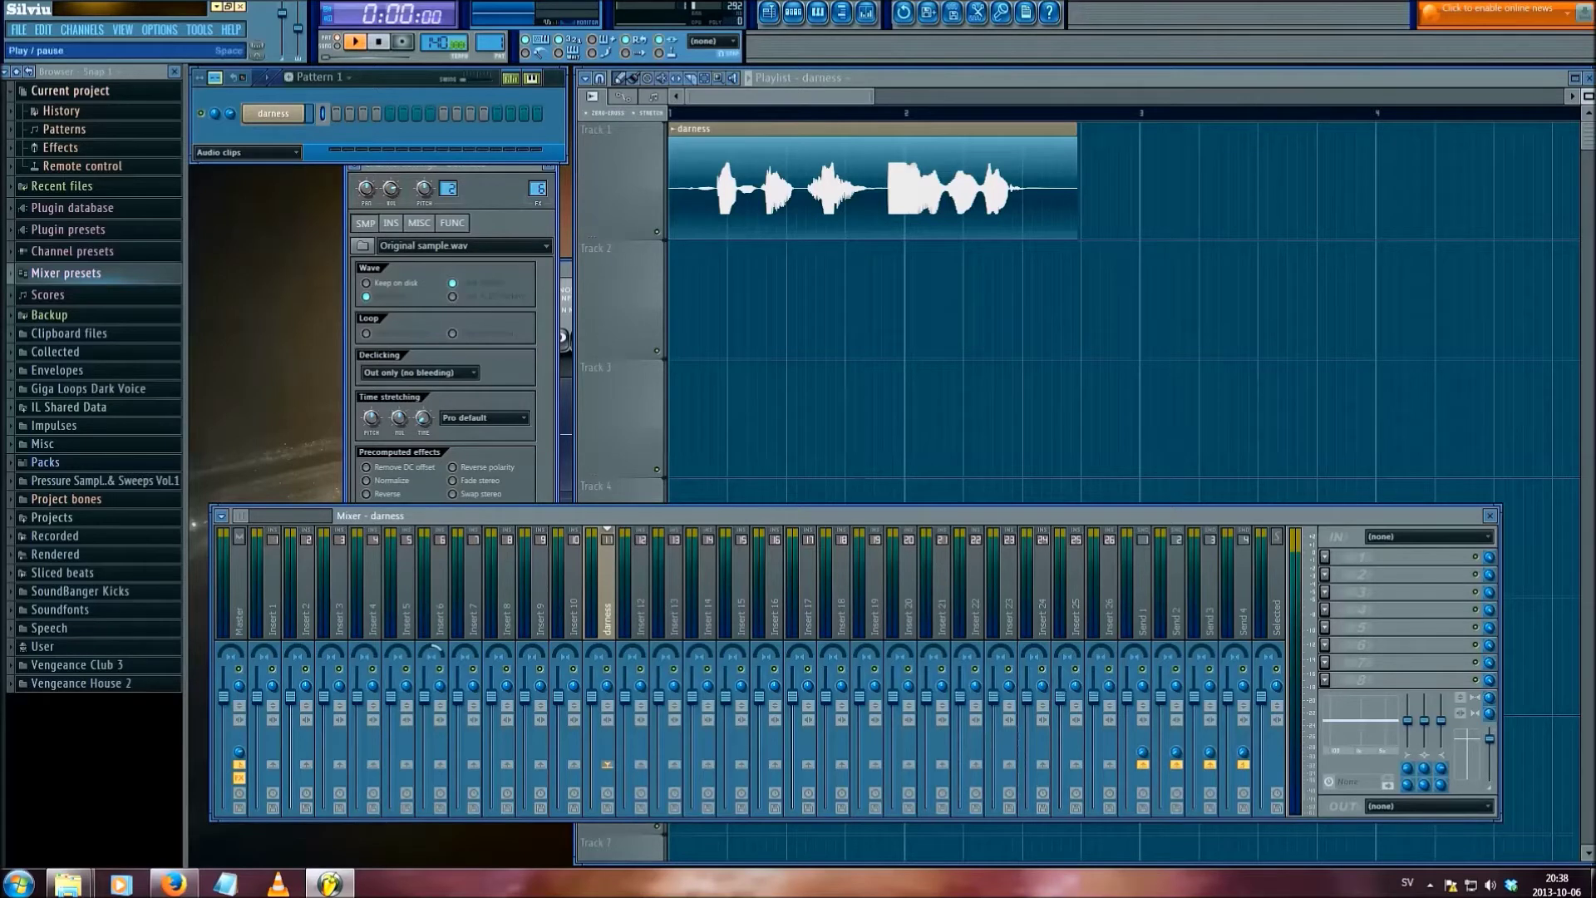
- Play the playlist while adjusting the stereo image of the darness mixer track, and stop playback
{"action": "left_click", "coordinate": [482, 200]}
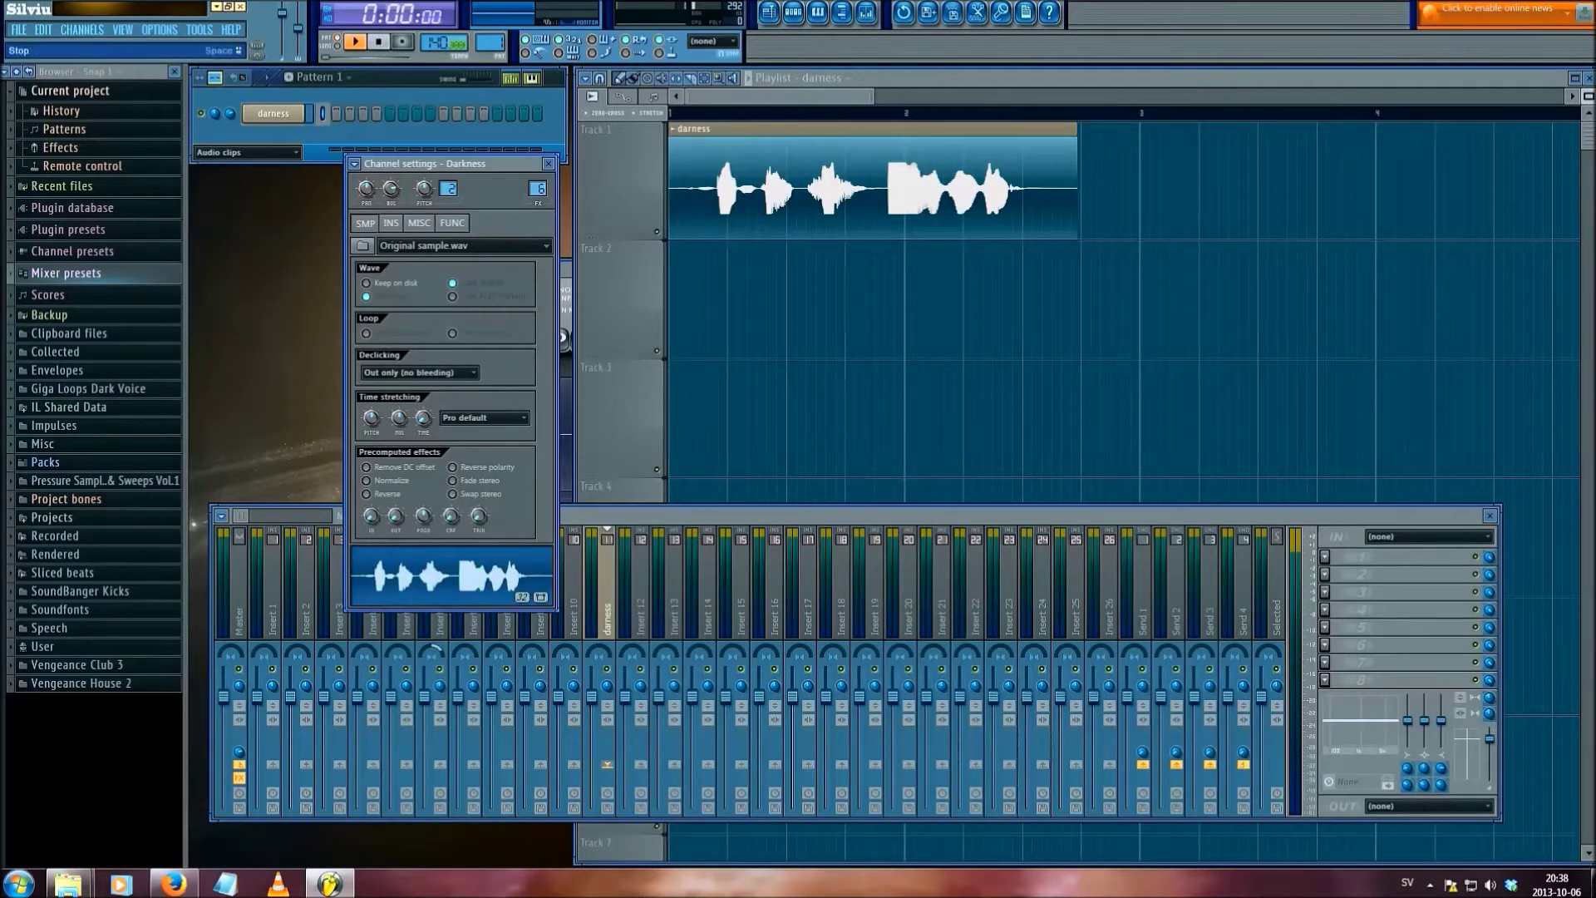
{"action": "left_click", "coordinate": [355, 42]}
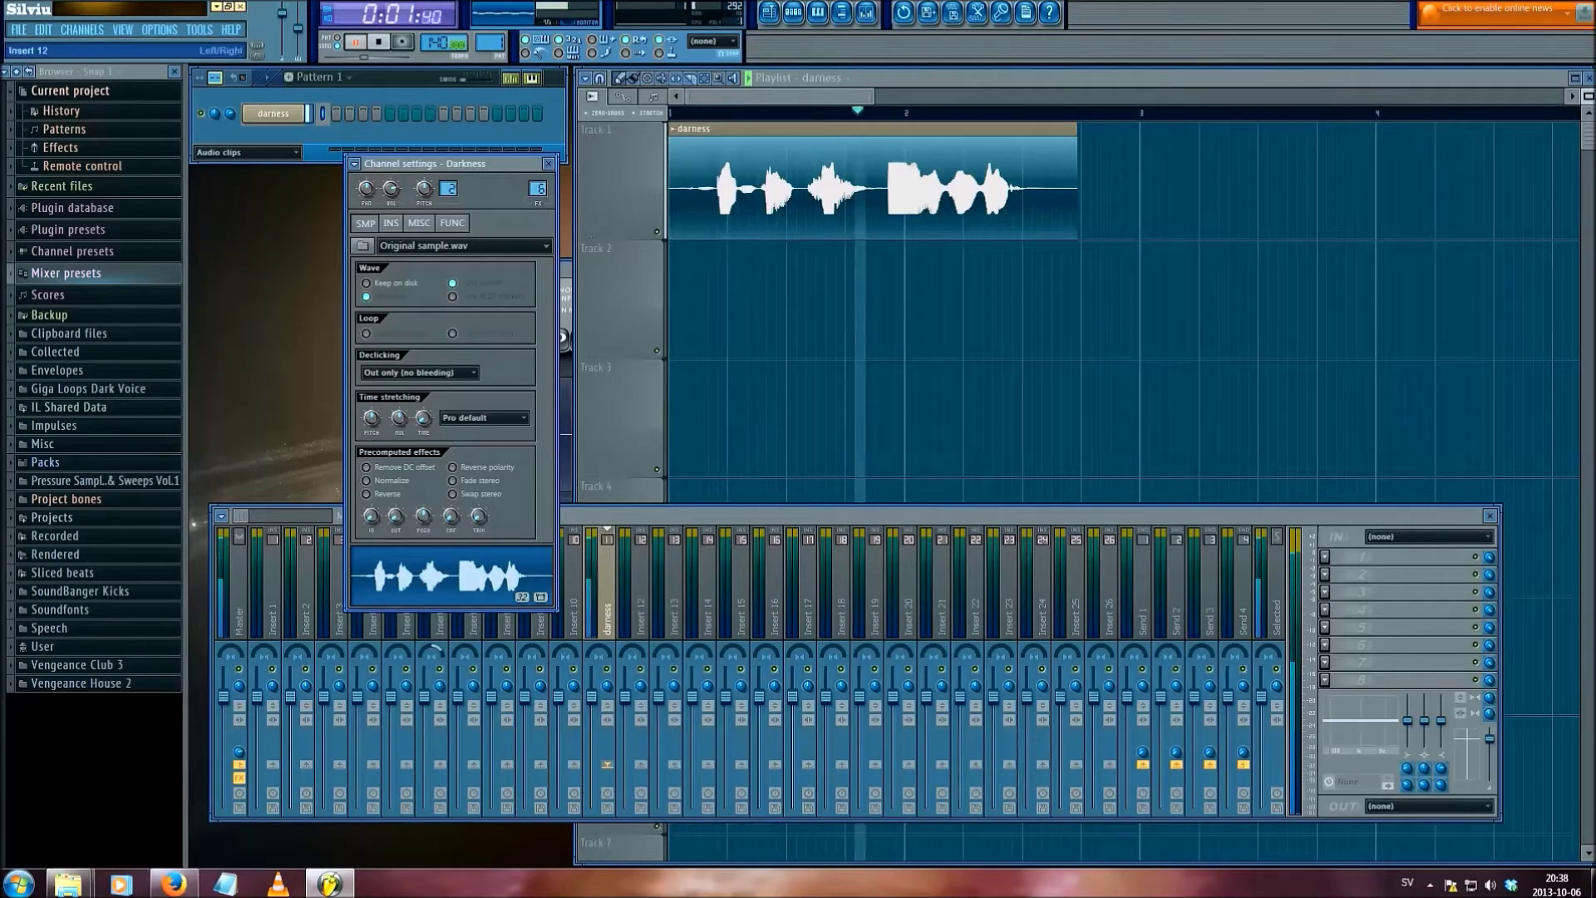
{"action": "left_click_drag", "start_coordinate": [604, 656], "coordinate": [604, 615]}
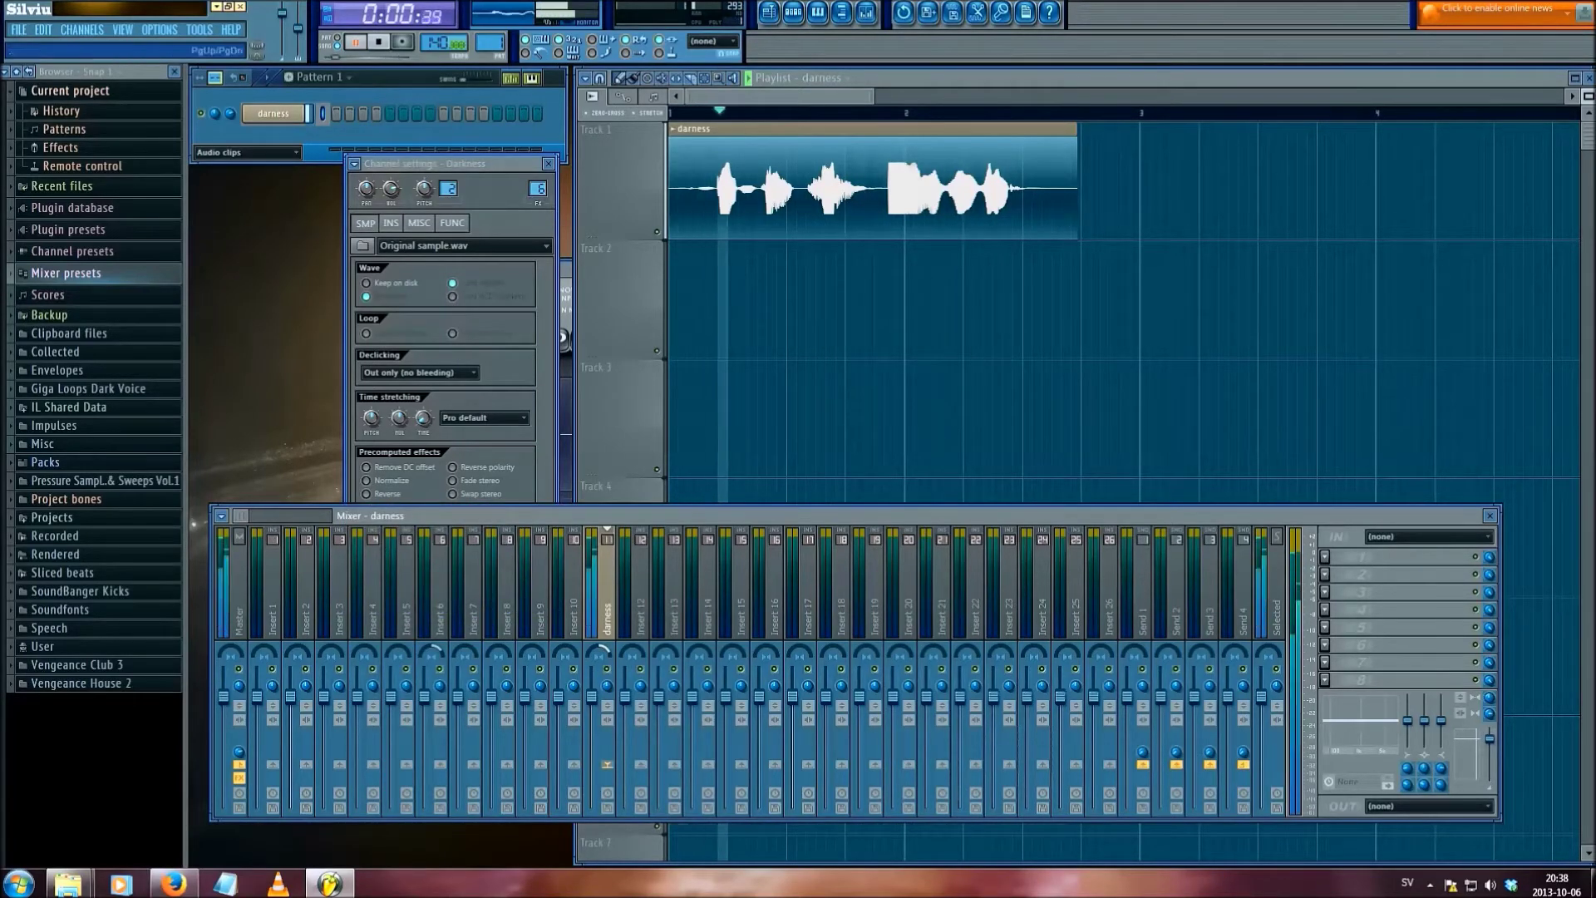
{"action": "key", "text": "space"}
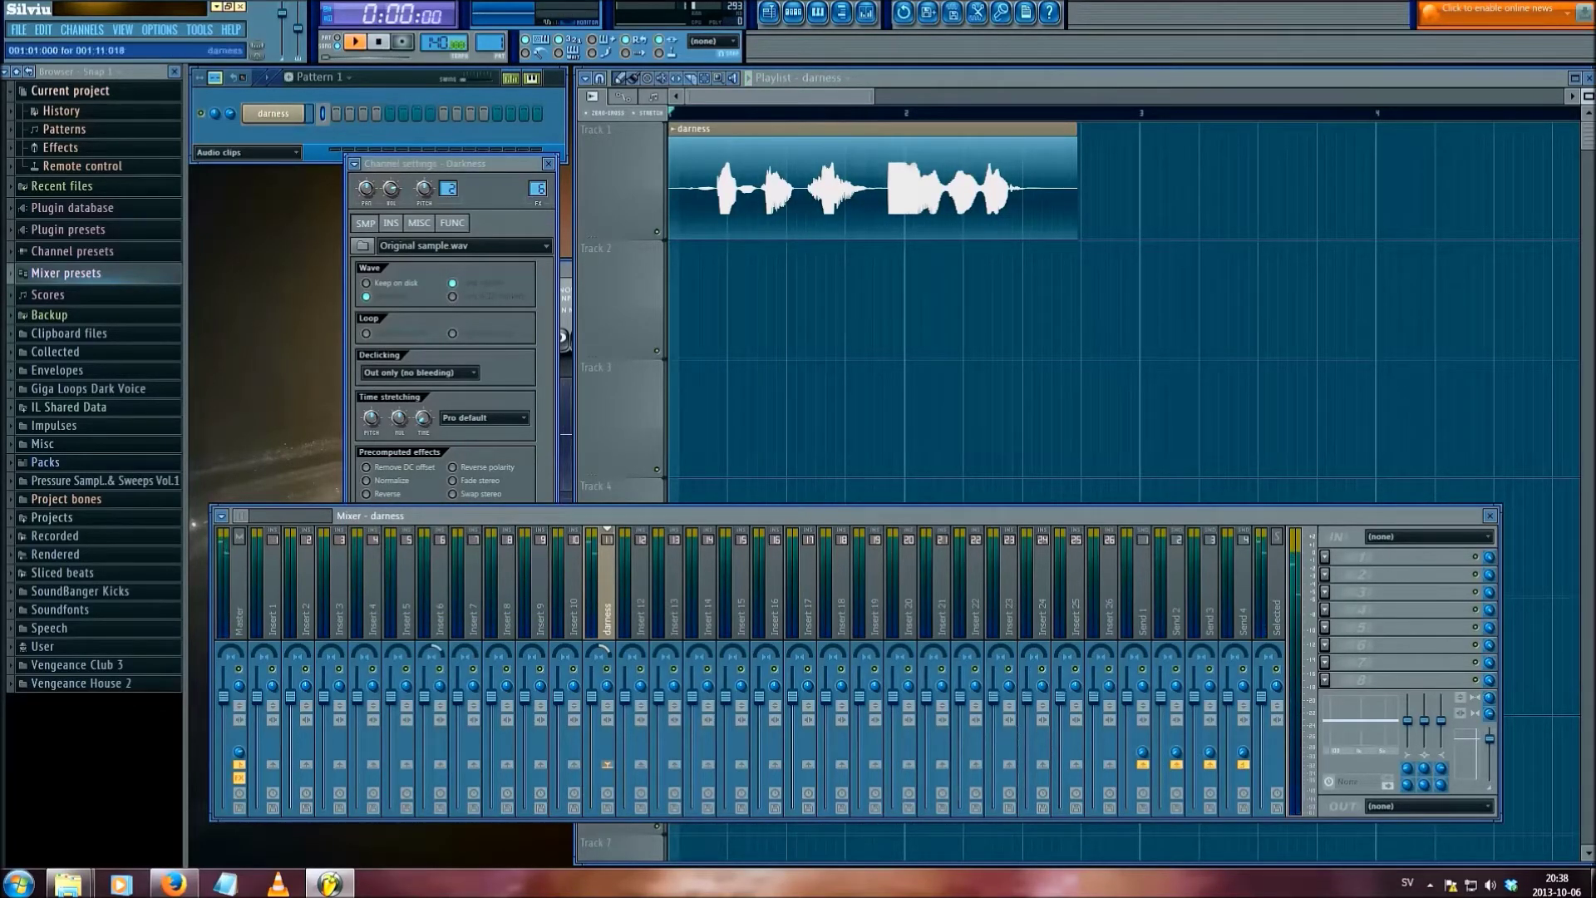
- Lower the time stretching pitch of the Darkness channel and briefly audition the playlist
{"action": "left_click", "coordinate": [509, 357]}
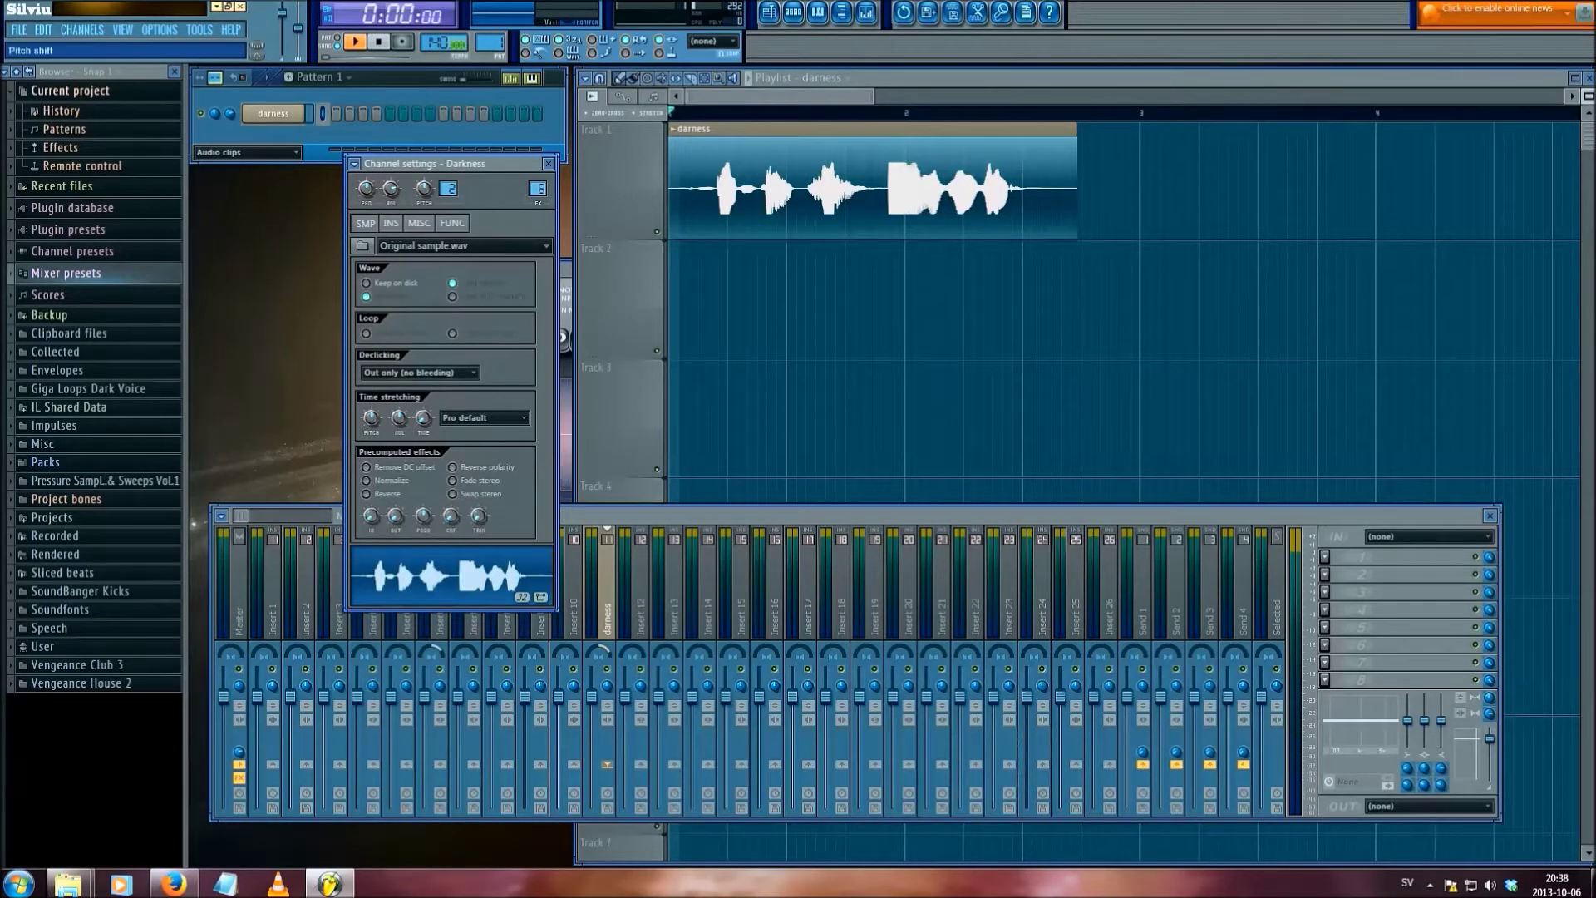
{"action": "left_click_drag", "start_coordinate": [370, 418], "coordinate": [370, 421]}
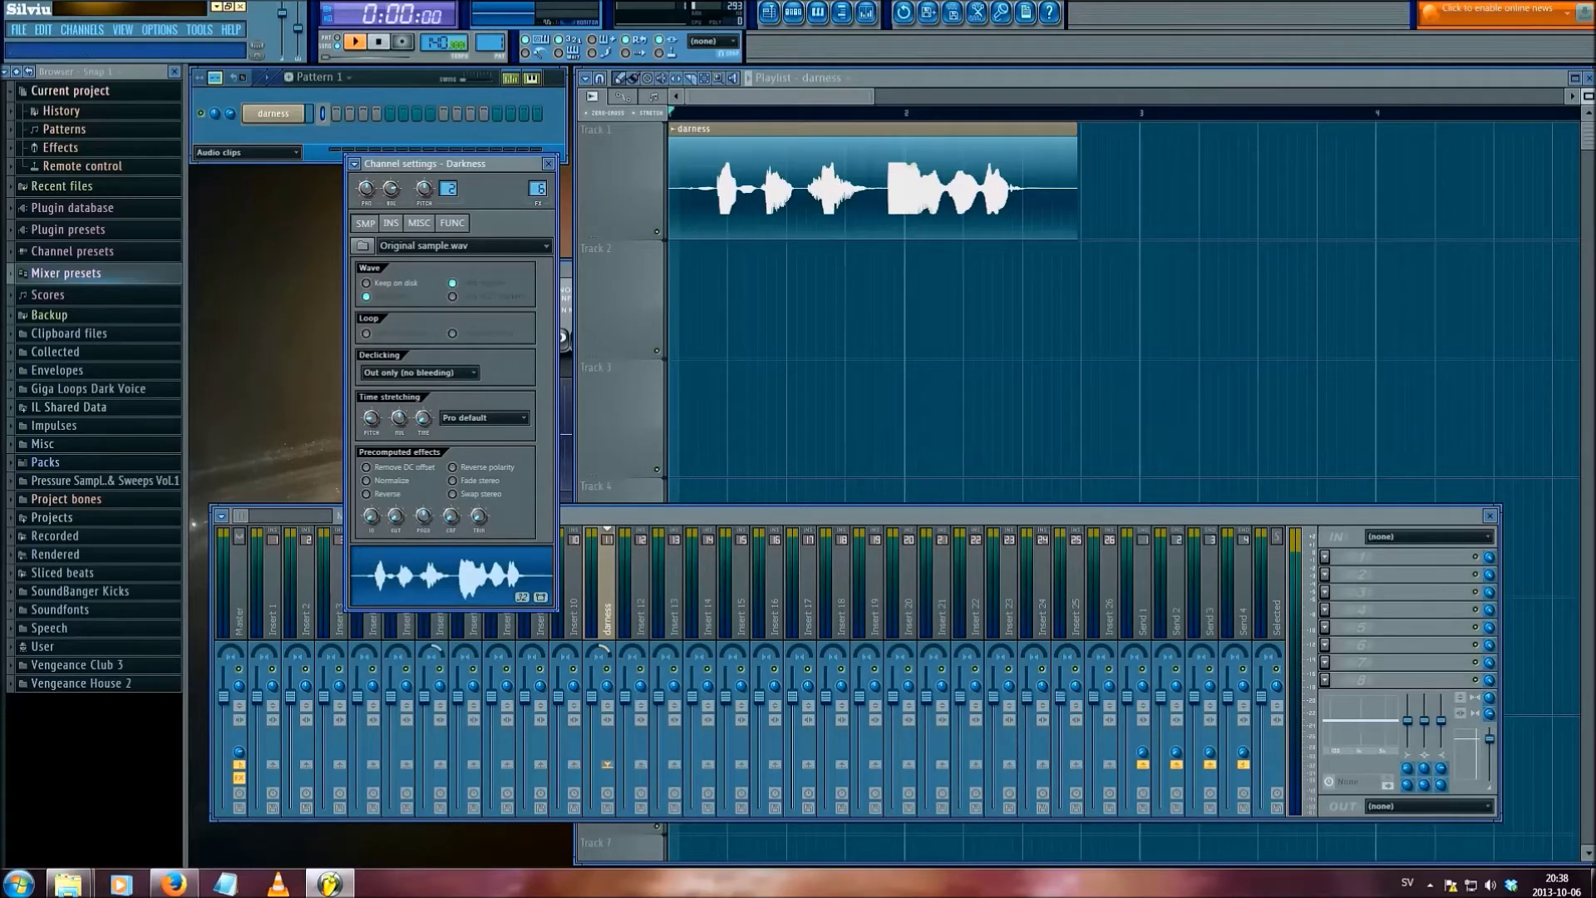
{"action": "left_click_drag", "start_coordinate": [466, 164], "coordinate": [400, 242]}
{"action": "key", "text": "space"}
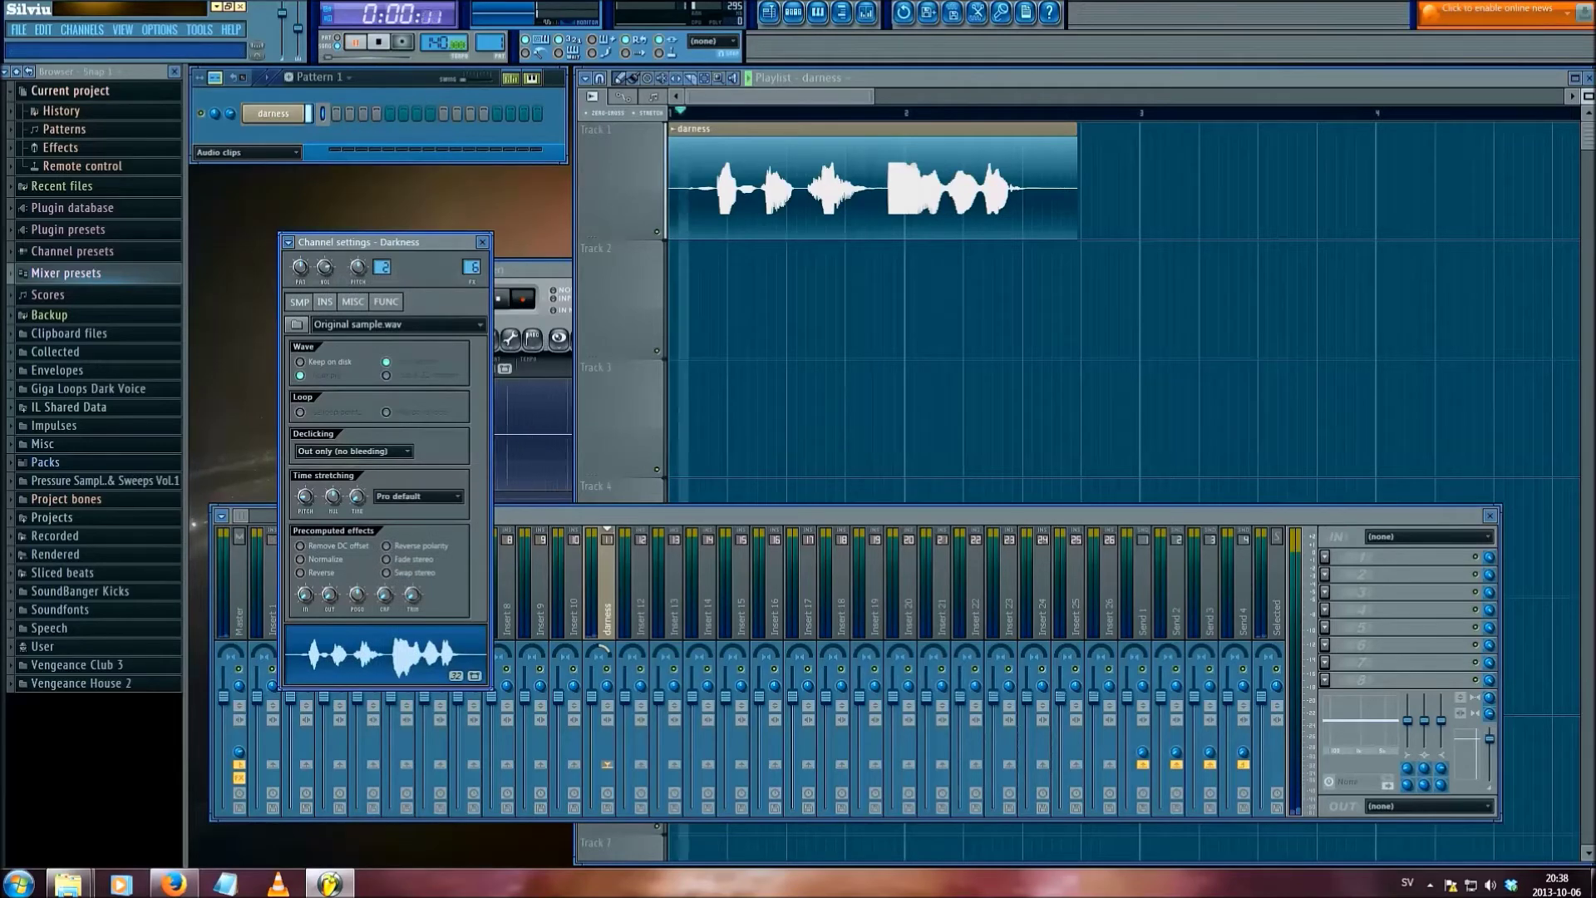
{"action": "left_click", "coordinate": [378, 41]}
- Lower the time stretching pitch of the darness audio clip channel slightly and audition the clip
{"action": "left_click", "coordinate": [273, 114]}
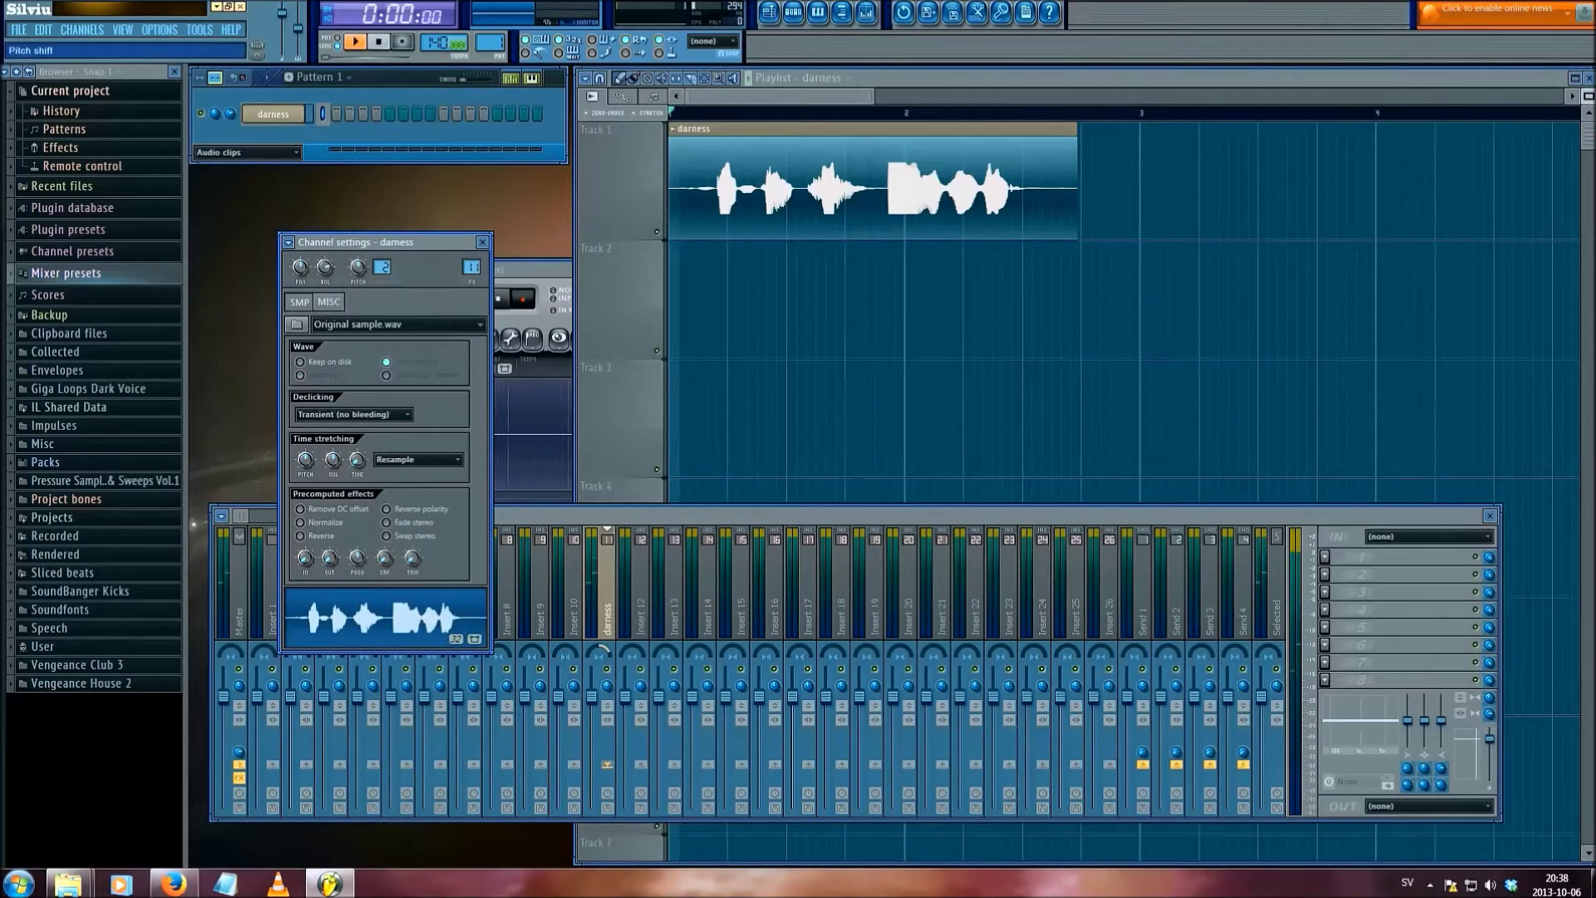
{"action": "scroll", "coordinate": [418, 460], "scroll_direction": "down", "scroll_amount": 1}
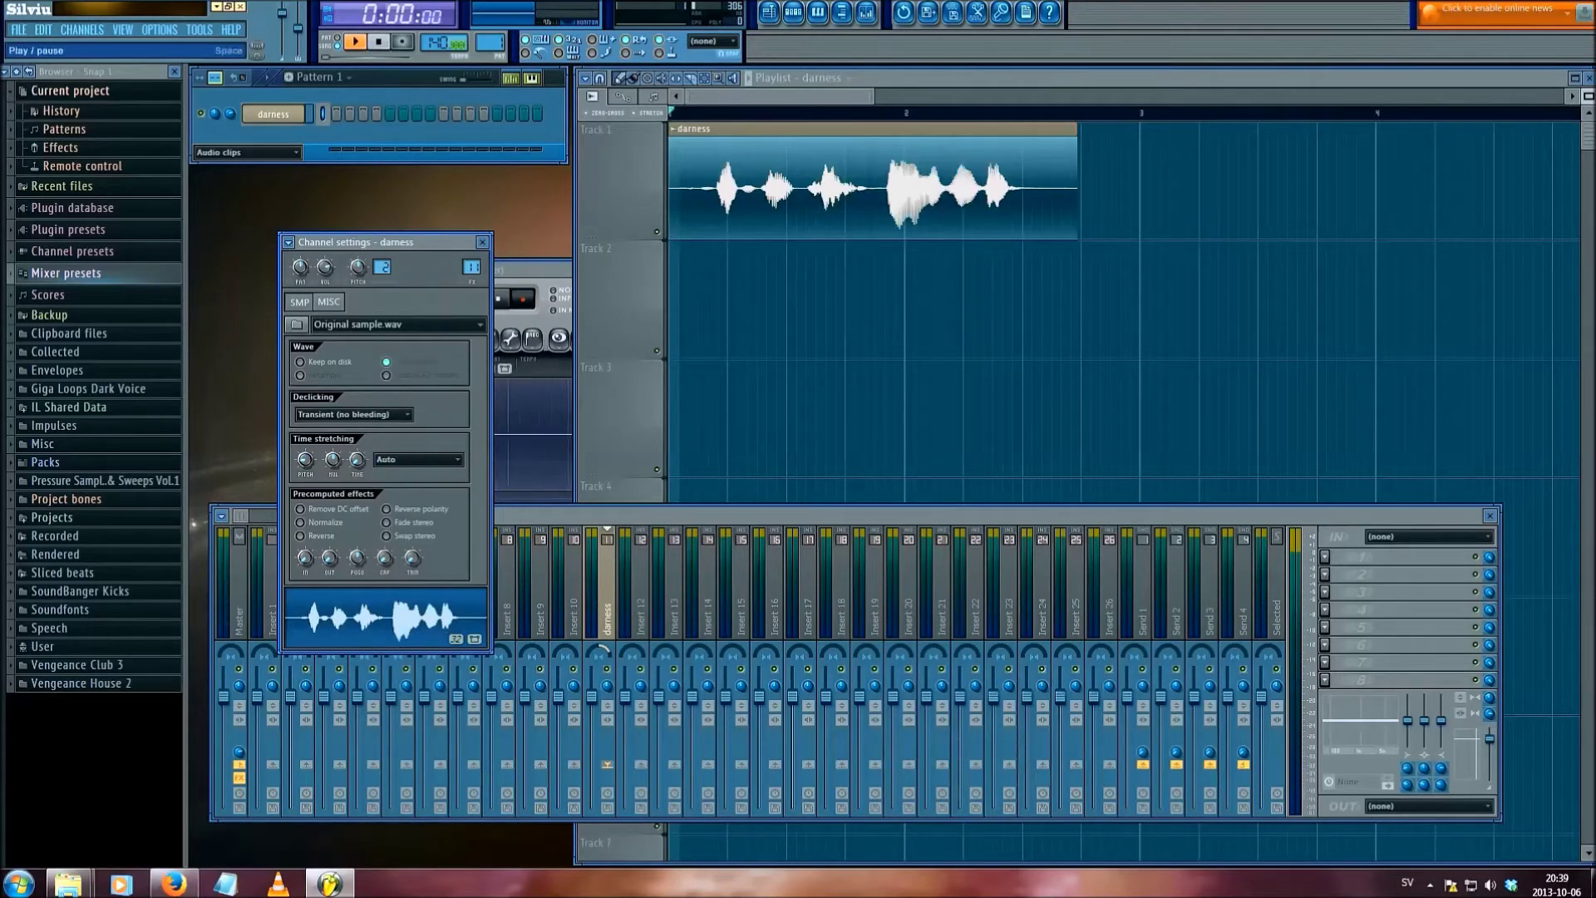
{"action": "key", "text": "space"}
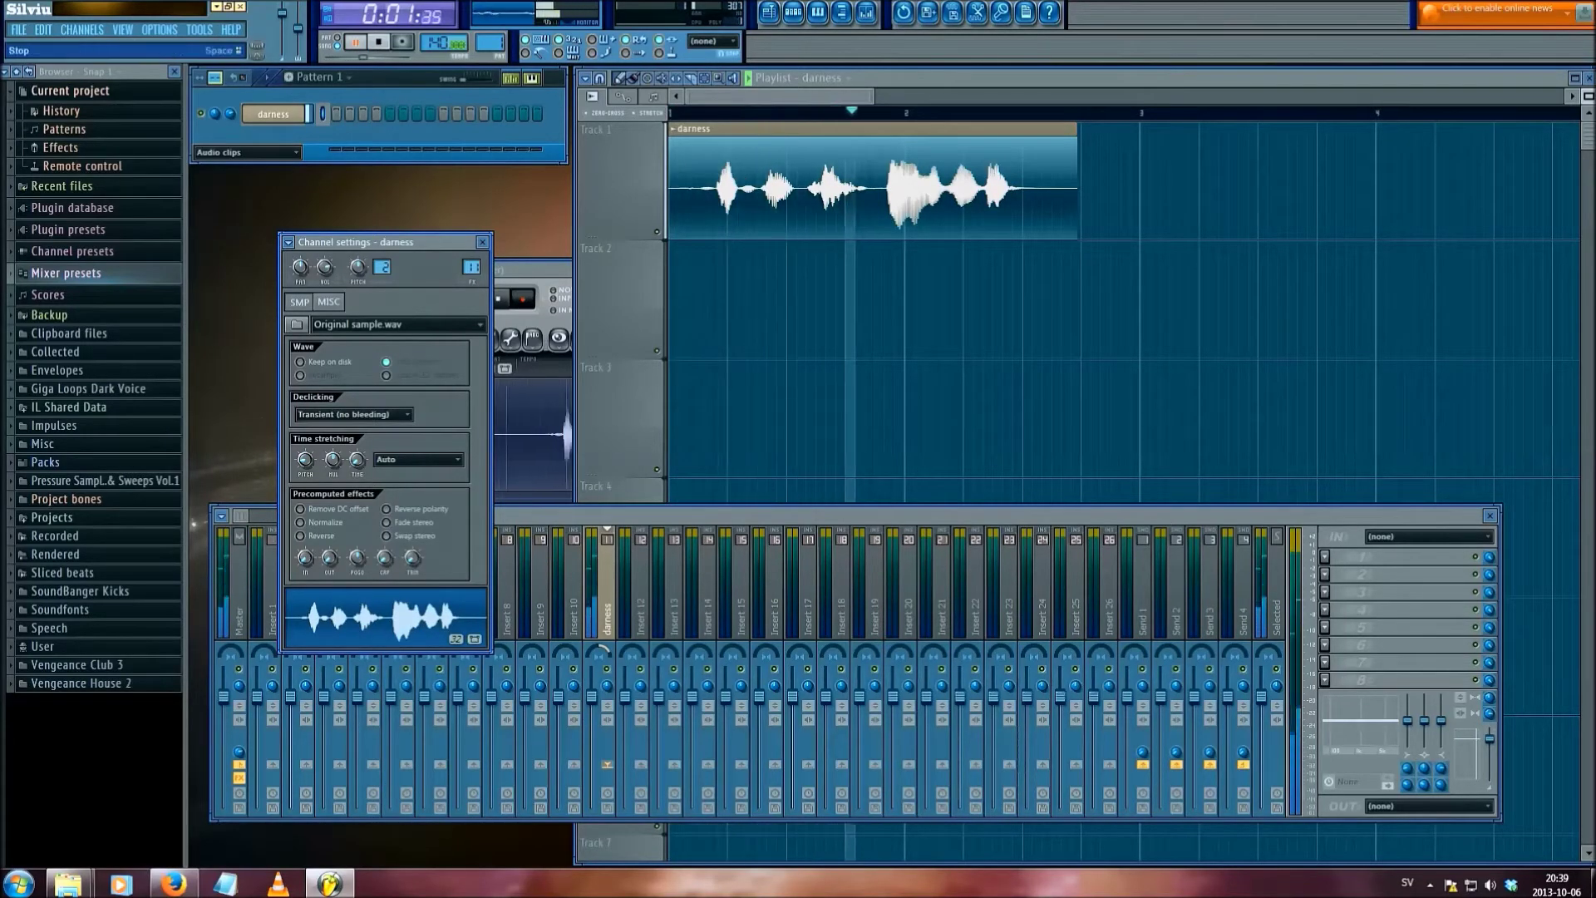
{"action": "key", "text": "space"}
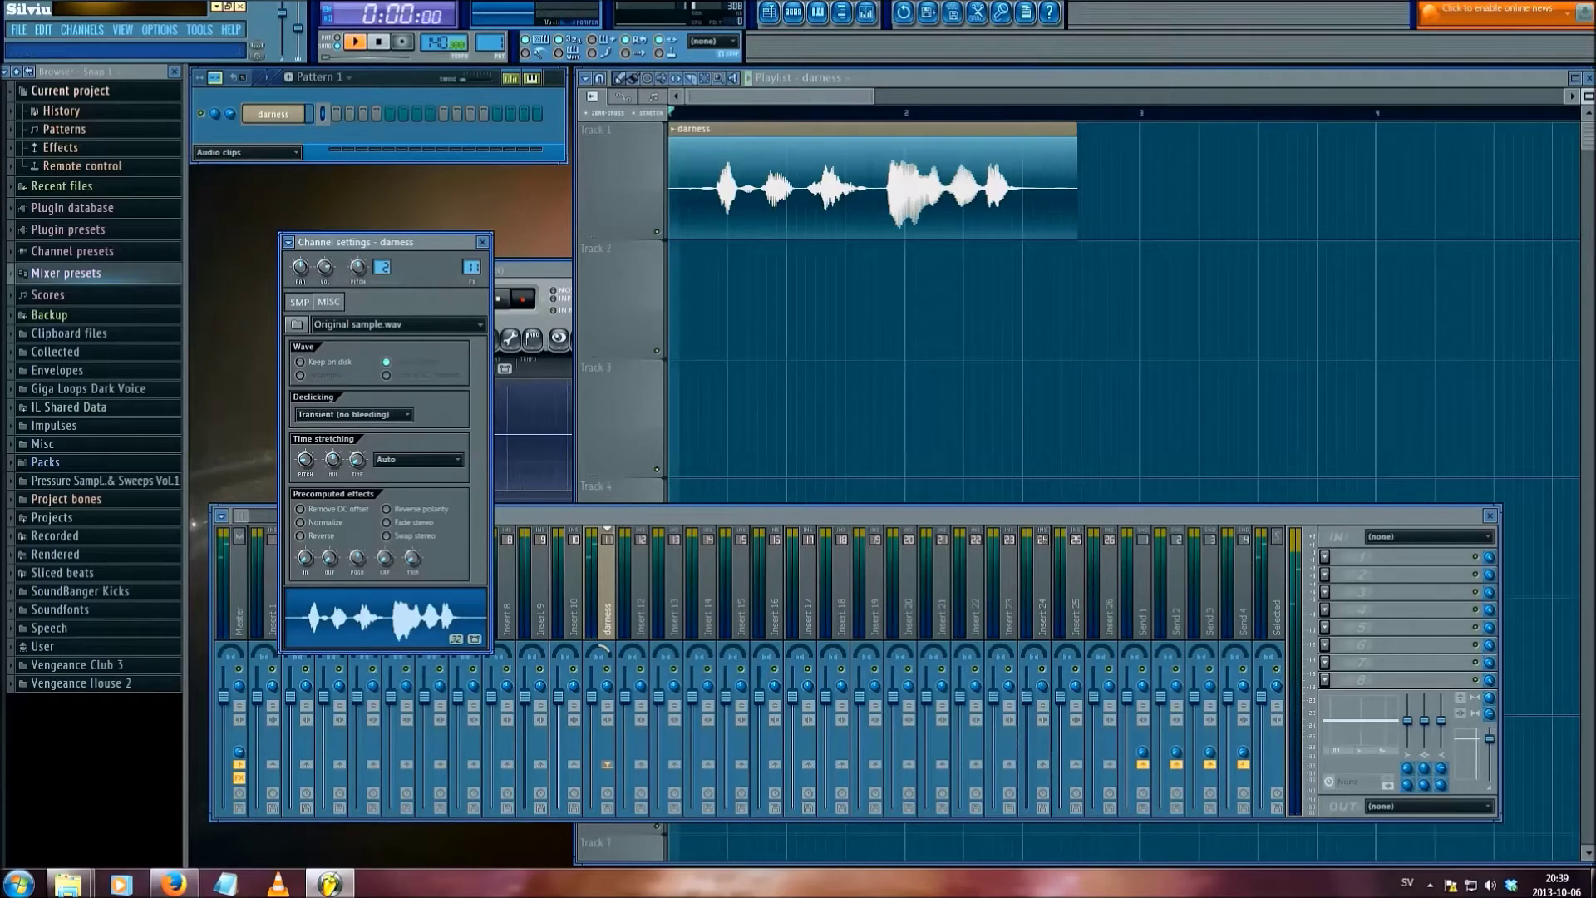
- Set the darness channel's time stretching method to Monophonic and move its settings window slightly up
{"action": "left_click", "coordinate": [418, 460]}
{"action": "left_click", "coordinate": [404, 561]}
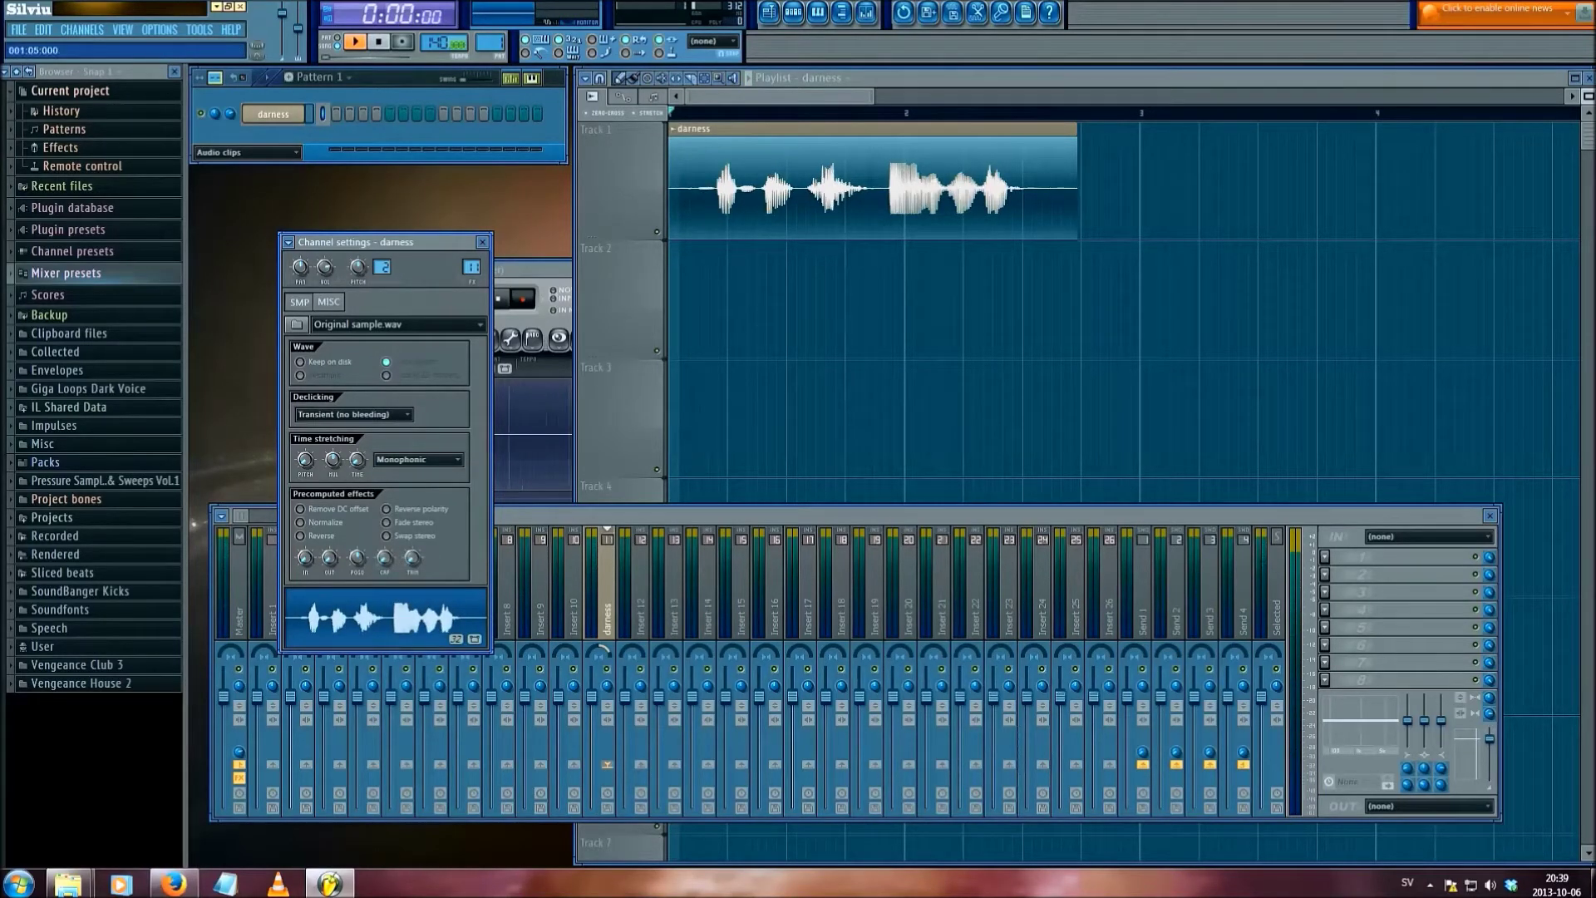
{"action": "left_click_drag", "start_coordinate": [424, 242], "coordinate": [417, 183]}
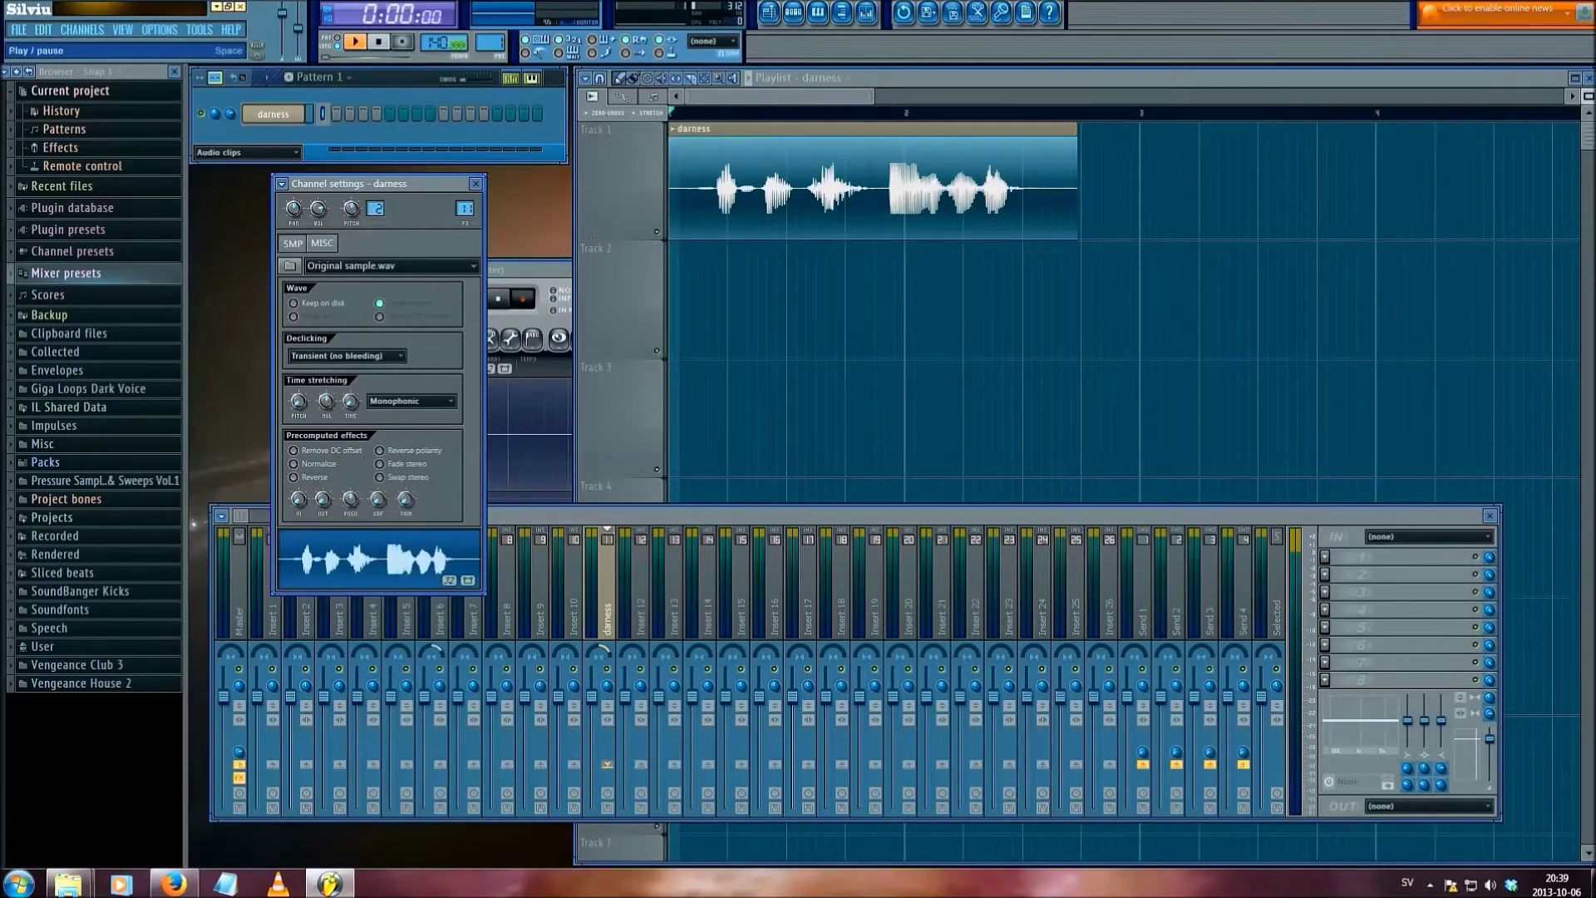
- Audition the darness clip, and move the mixer and the channel settings window aside to uncover Edison
{"action": "key", "text": "space"}
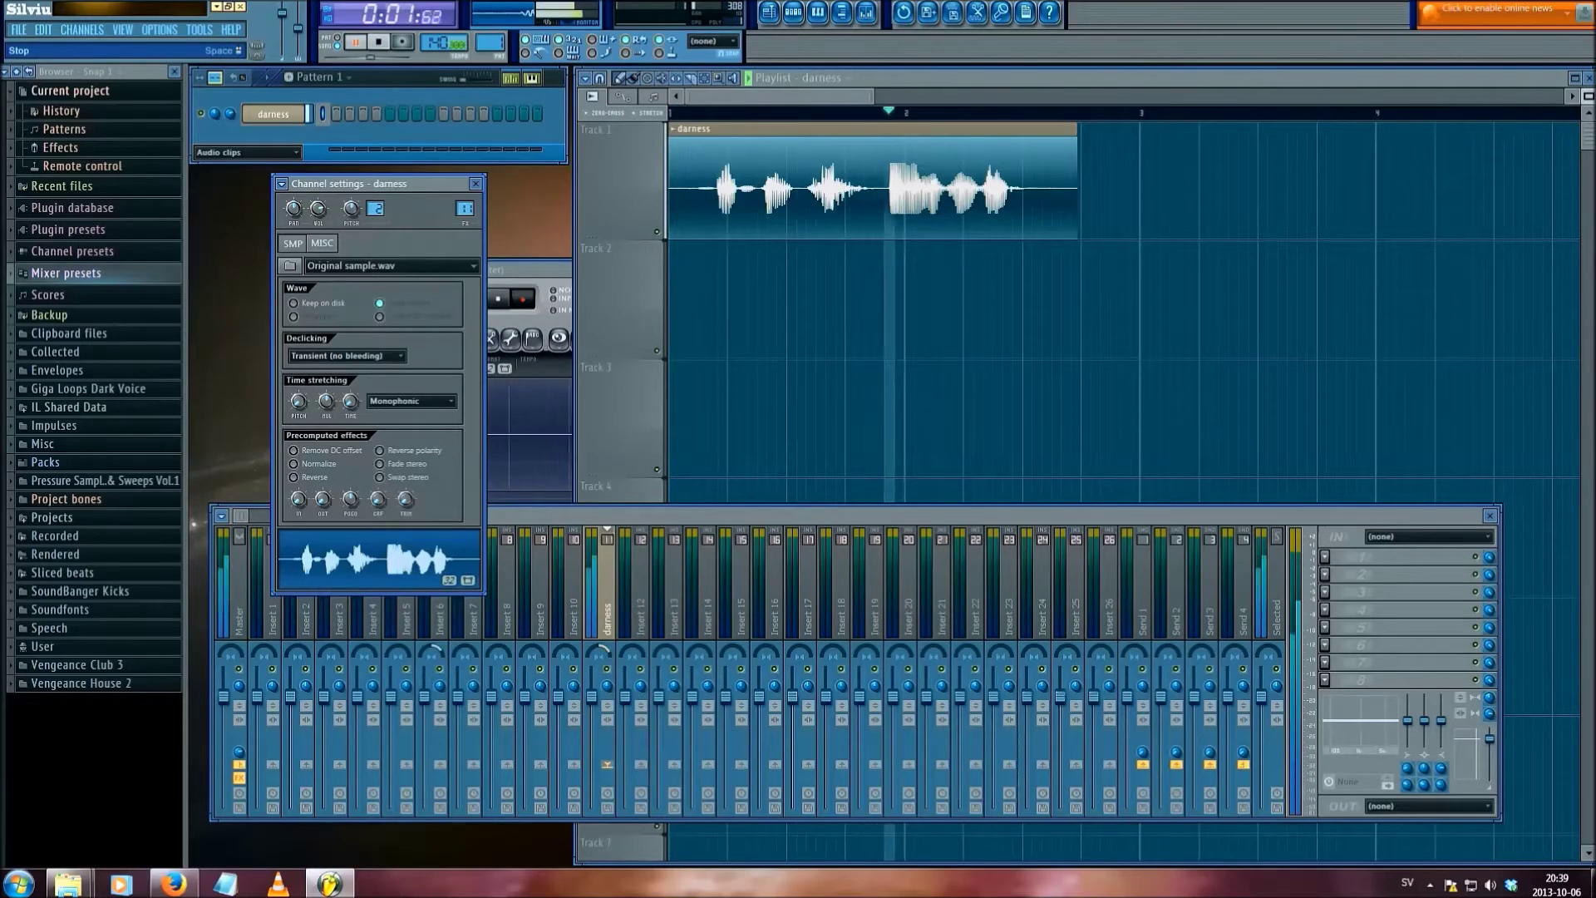
{"action": "key", "text": "space"}
{"action": "left_click_drag", "start_coordinate": [854, 515], "coordinate": [835, 557]}
{"action": "left_click_drag", "start_coordinate": [374, 182], "coordinate": [293, 158]}
{"action": "right_click", "coordinate": [542, 879]}
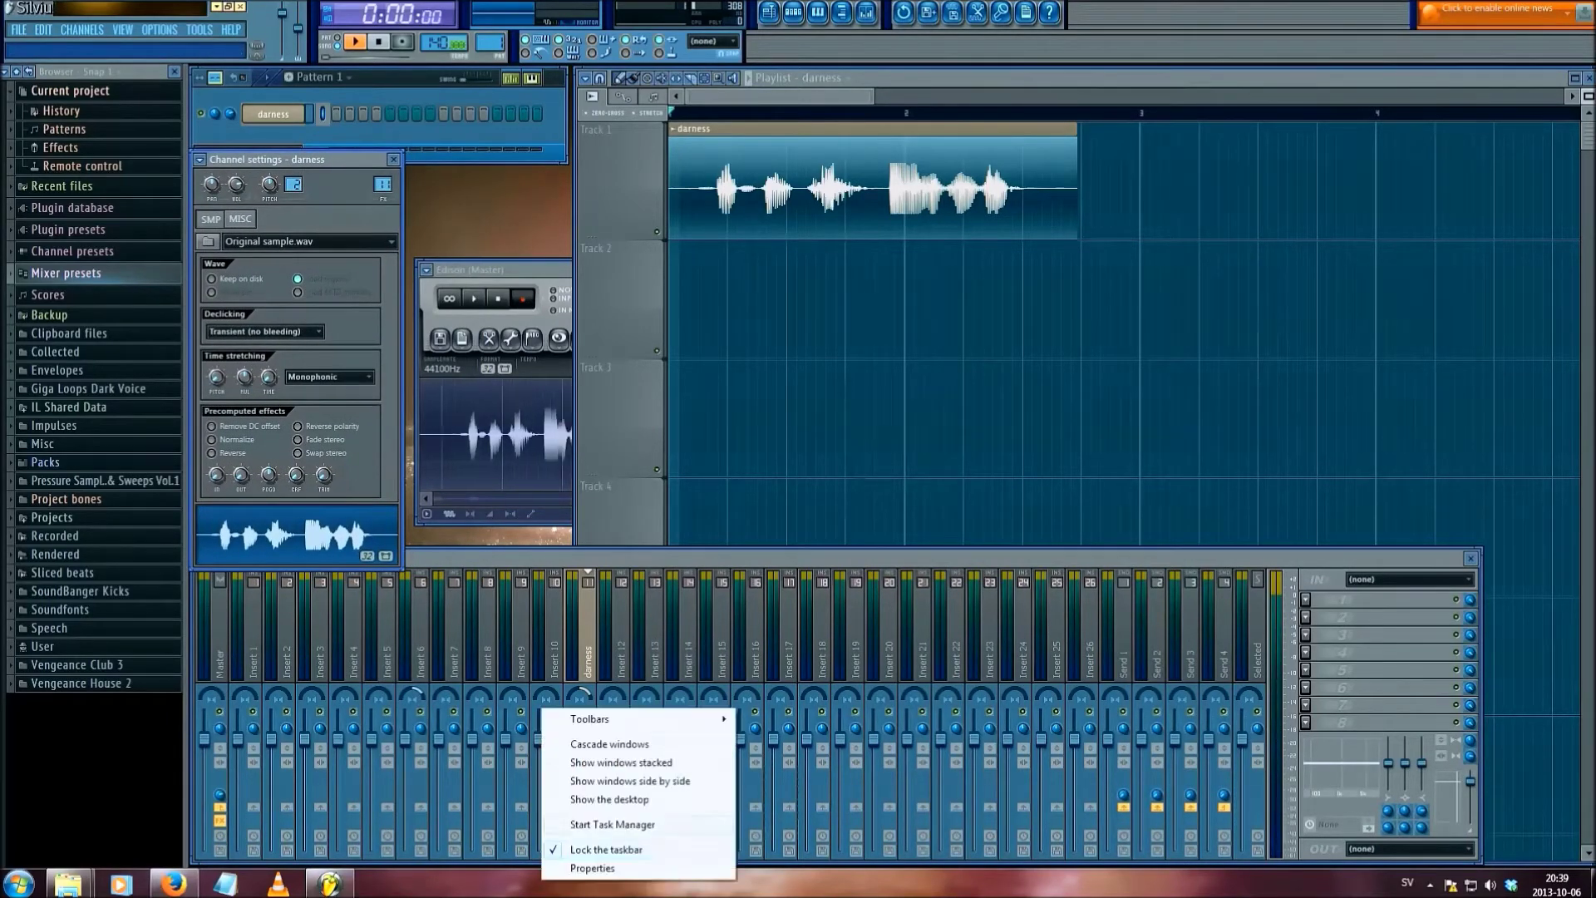
{"action": "left_click", "coordinate": [18, 883]}
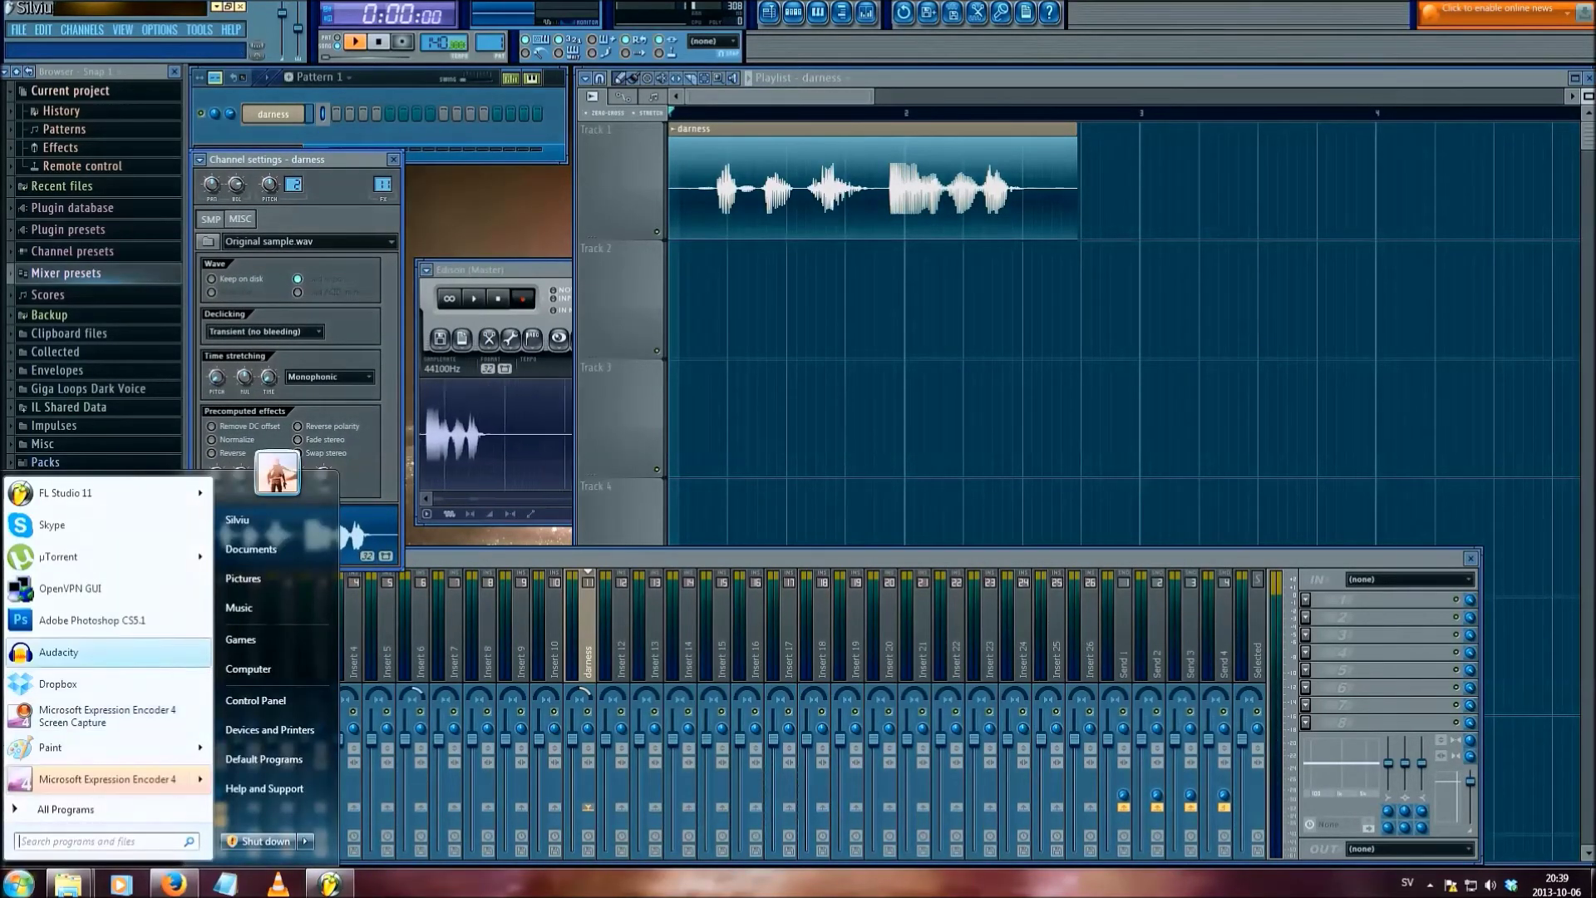
{"action": "left_click", "coordinate": [98, 841]}
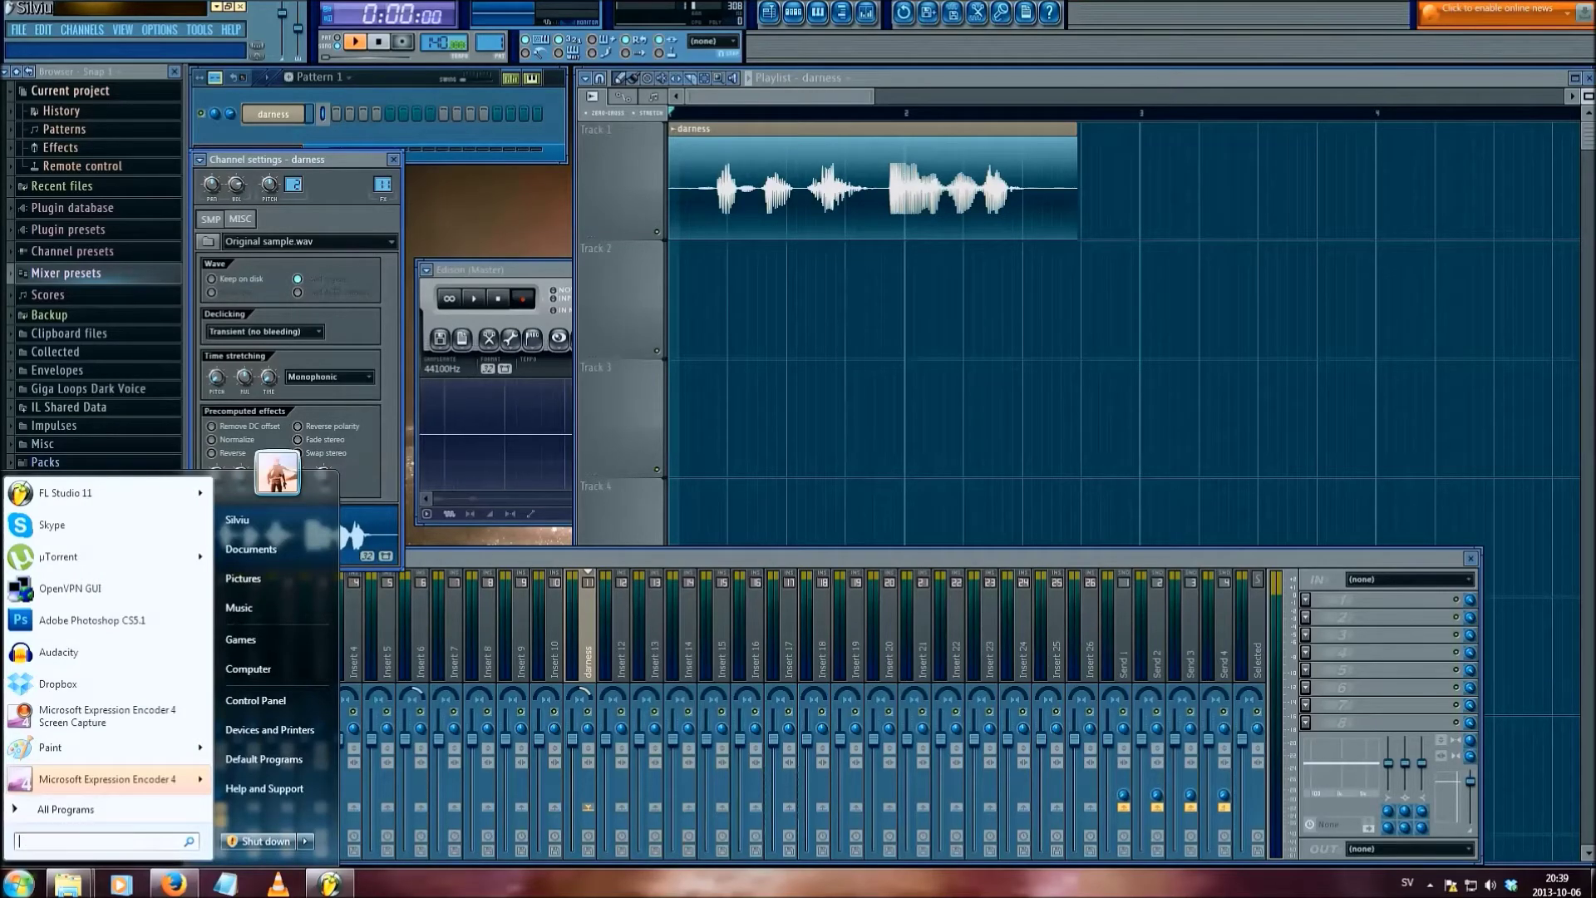
{"action": "type", "text": "ad"}
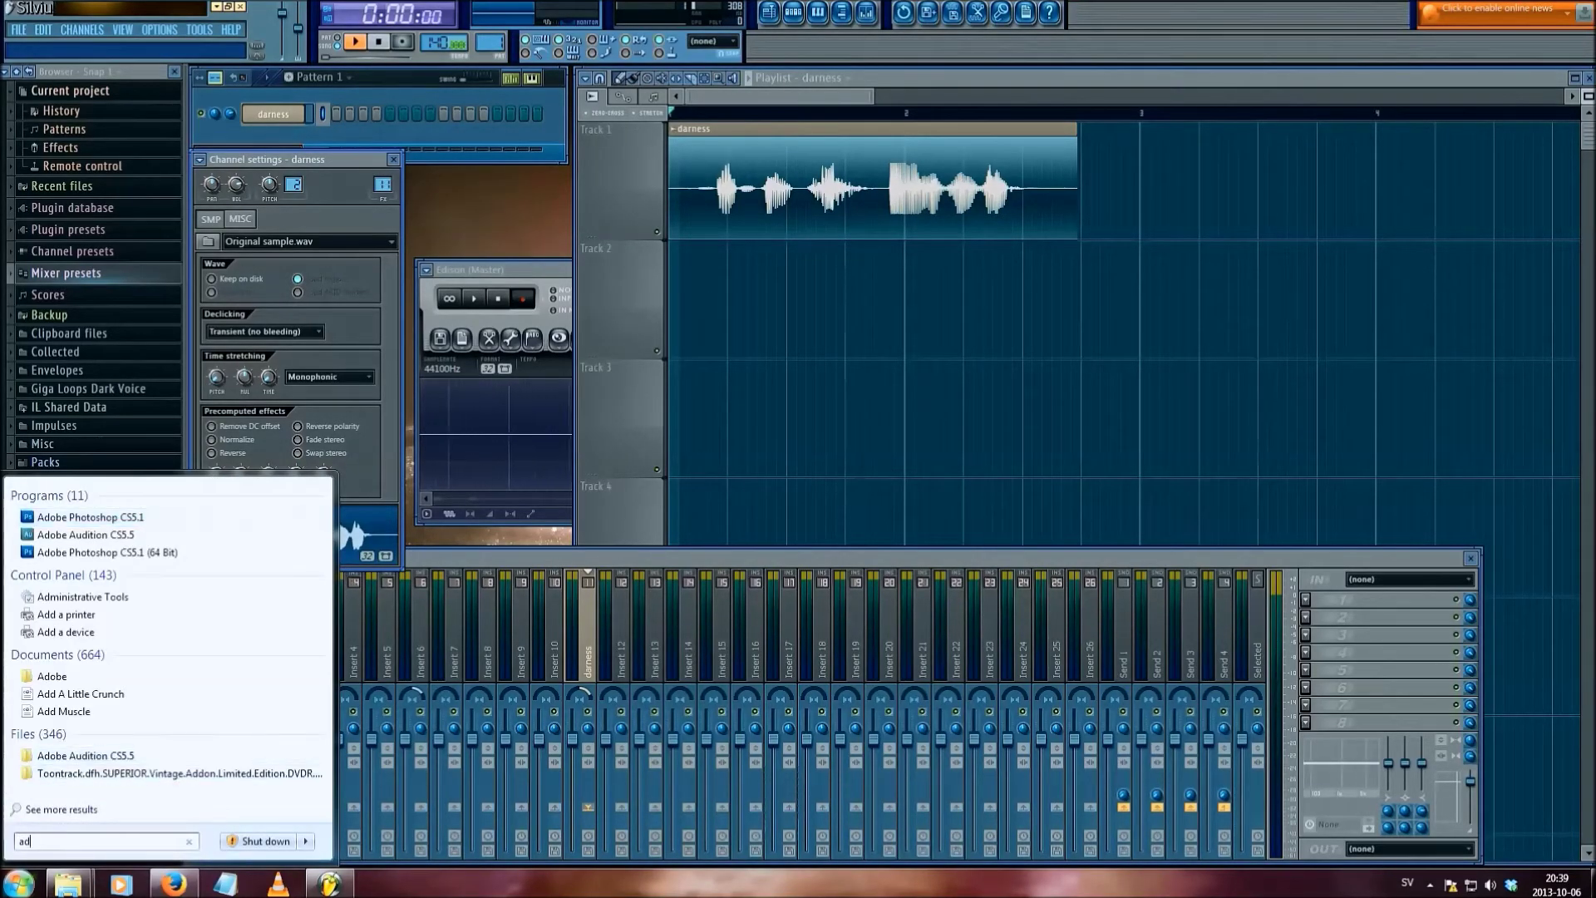
{"action": "left_click", "coordinate": [90, 516]}
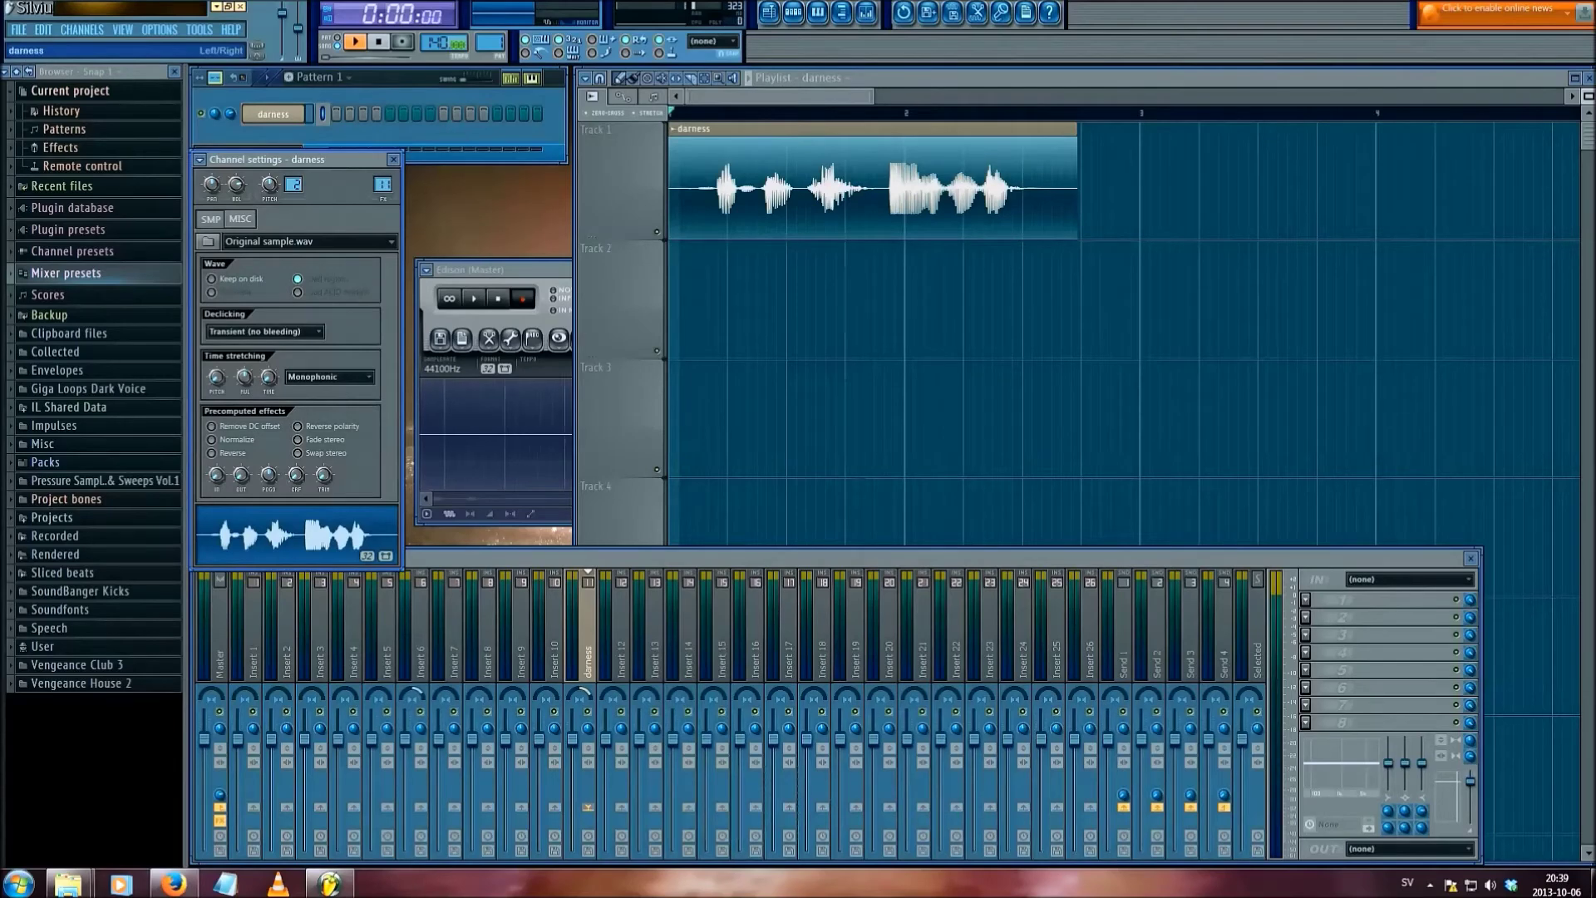
- Bring Edison and the darness channel settings forward below the Track 1 clip, and play the clip once while Edison records
{"action": "left_click_drag", "start_coordinate": [748, 559], "coordinate": [746, 562]}
{"action": "left_click", "coordinate": [376, 129]}
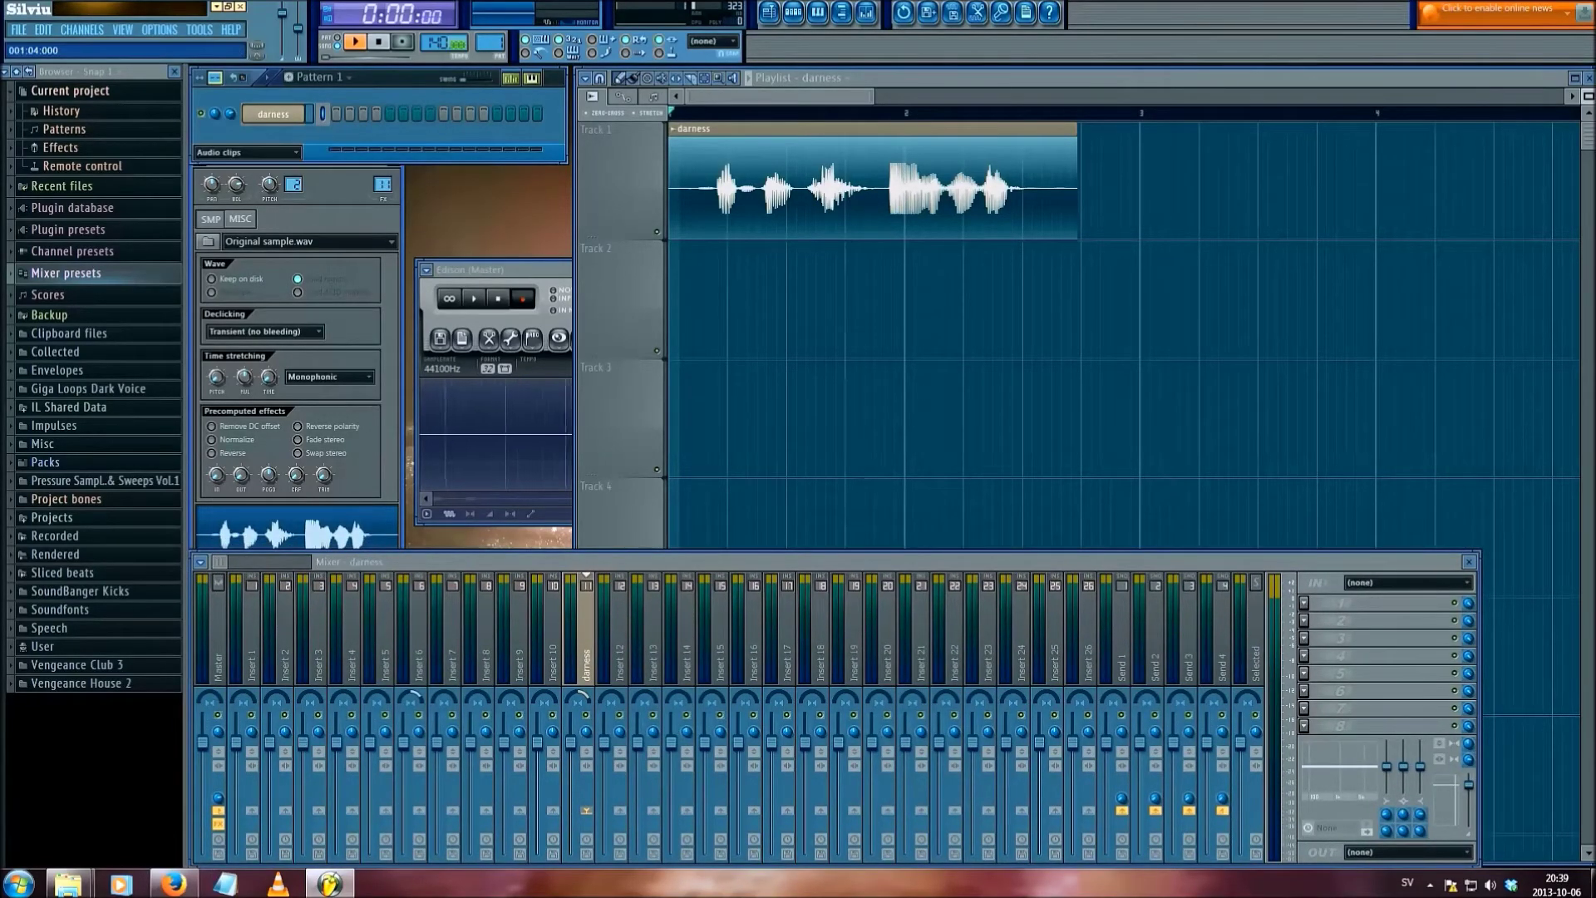
{"action": "left_click", "coordinate": [333, 201]}
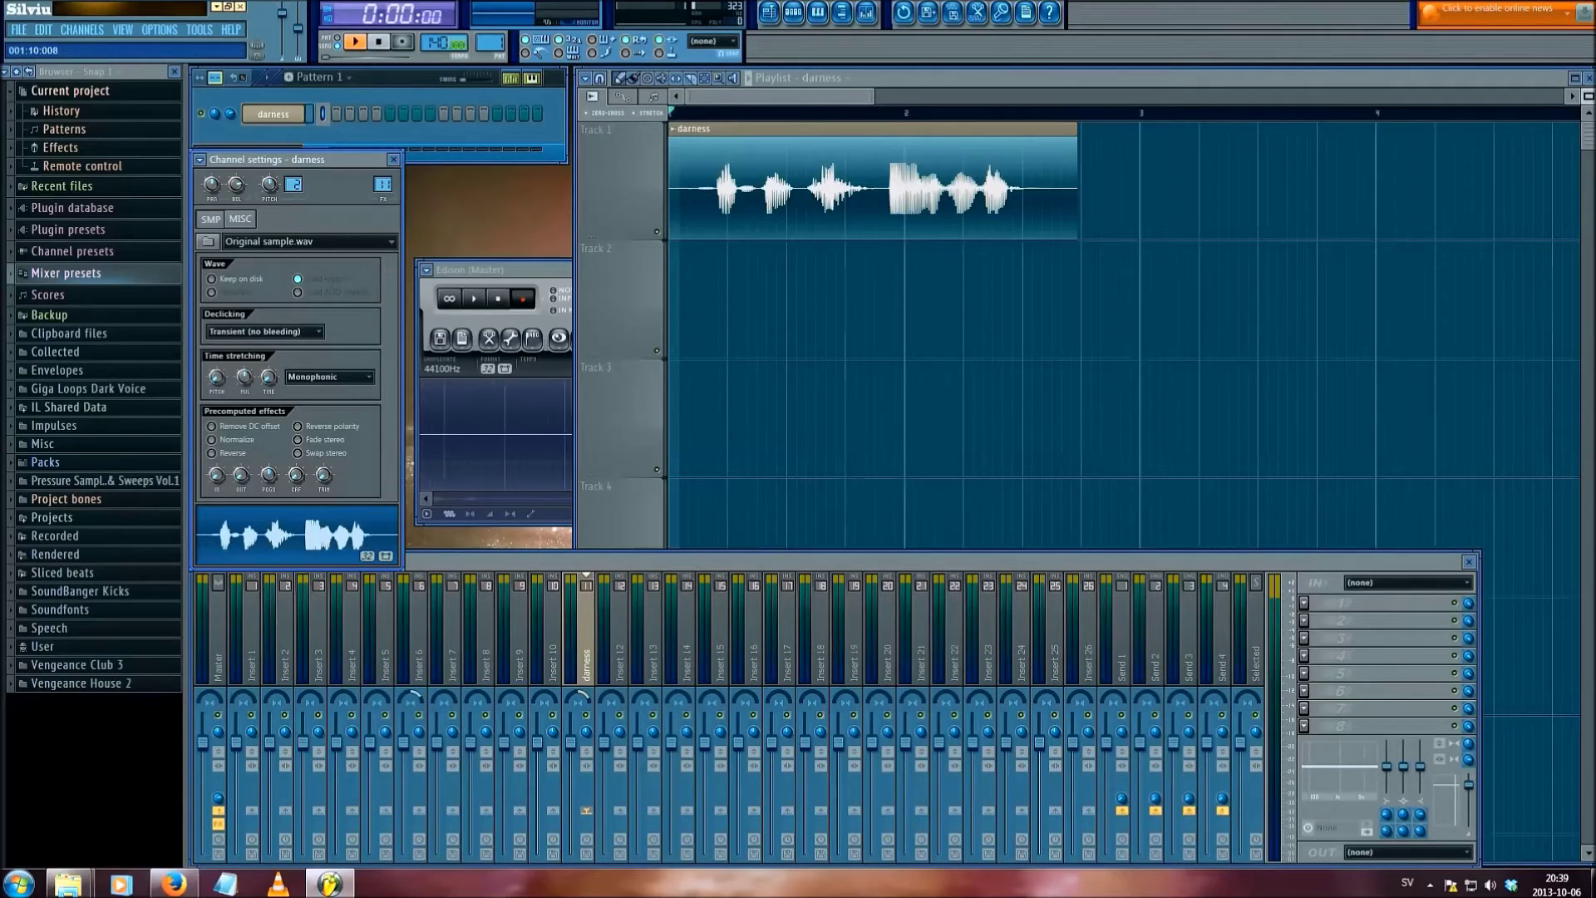
{"action": "scroll", "coordinate": [803, 374], "scroll_direction": "down", "scroll_amount": 1}
{"action": "left_click_drag", "start_coordinate": [894, 96], "coordinate": [782, 97]}
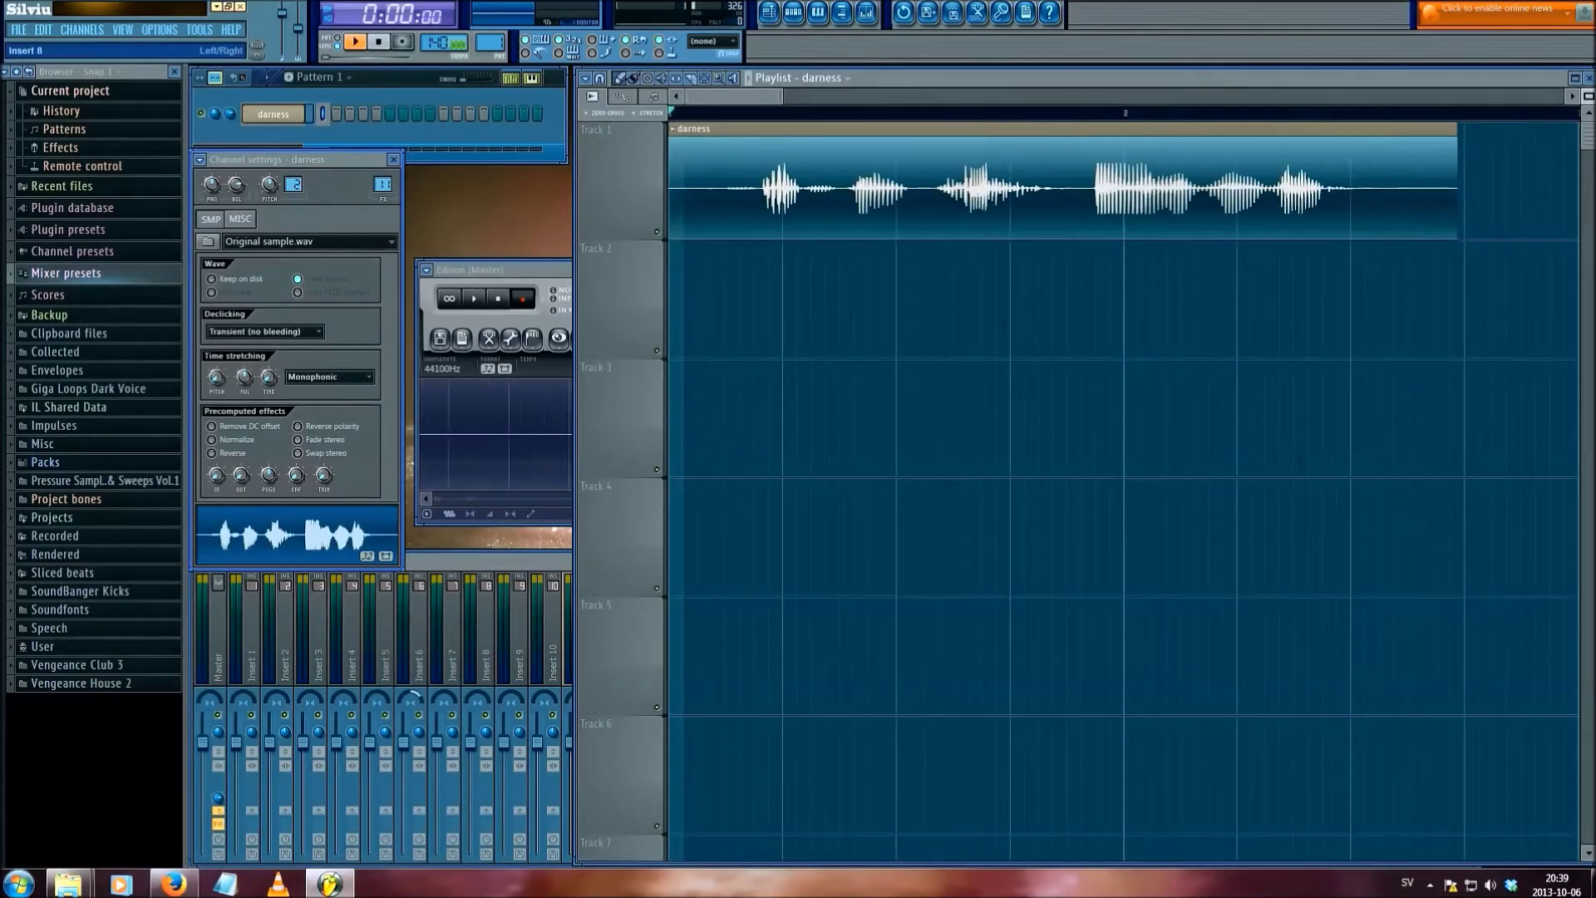
{"action": "left_click_drag", "start_coordinate": [515, 270], "coordinate": [513, 261]}
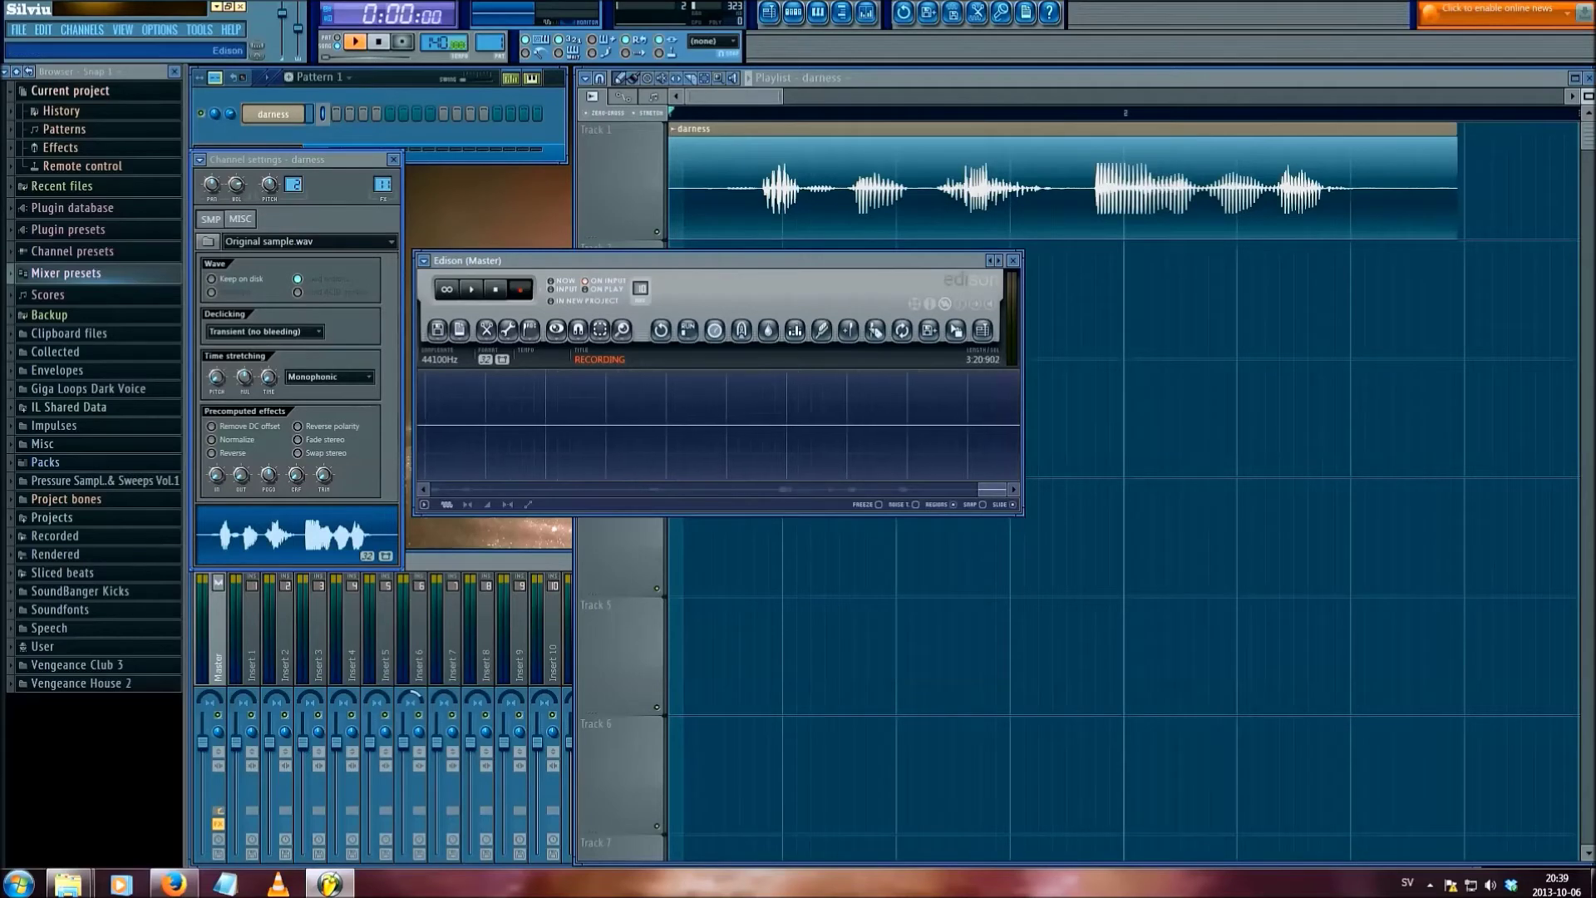
{"action": "mouse_move", "coordinate": [513, 261]}
{"action": "left_mouse_down"}
{"action": "mouse_move", "coordinate": [528, 284]}
{"action": "mouse_move", "coordinate": [514, 290]}
{"action": "left_mouse_up"}
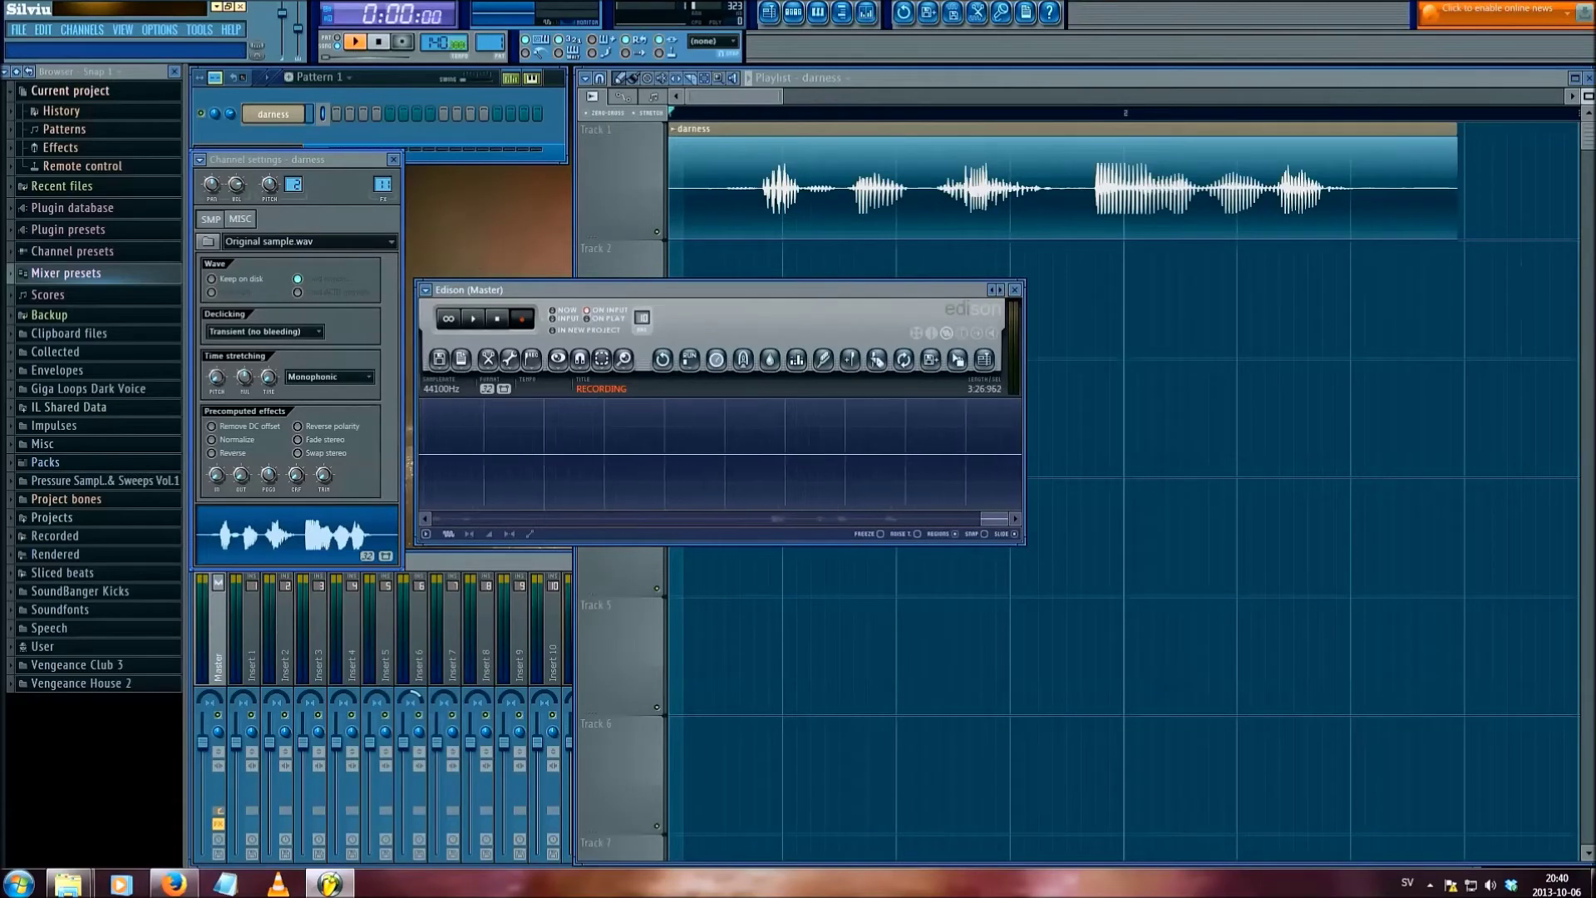
{"action": "left_click_drag", "start_coordinate": [303, 160], "coordinate": [339, 143]}
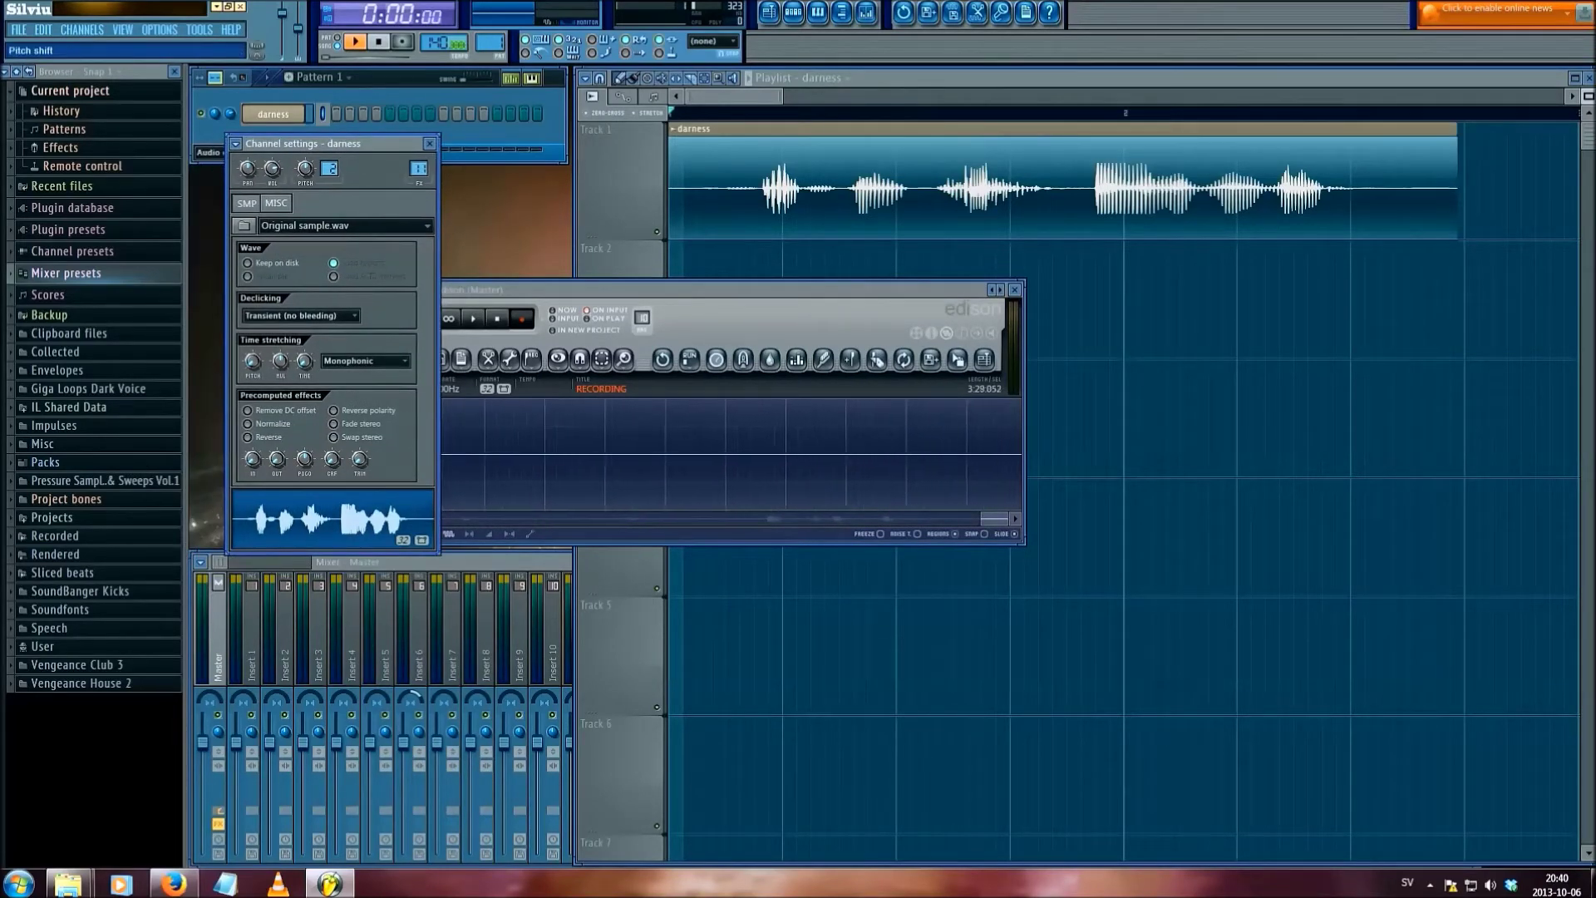
{"action": "key", "text": "space"}
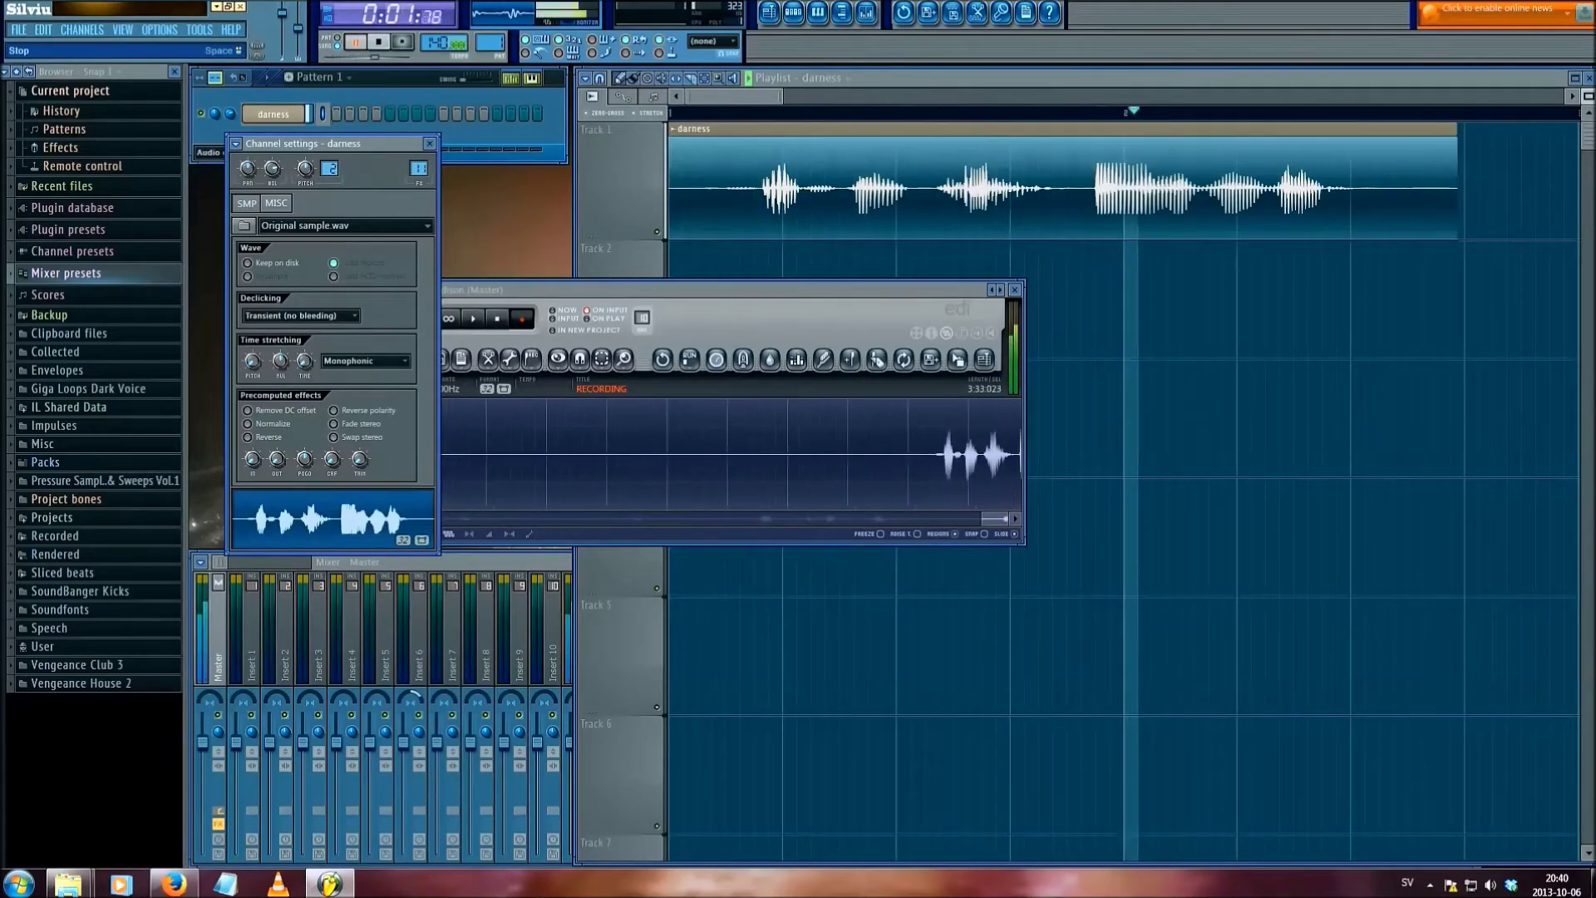
{"action": "key", "text": "space"}
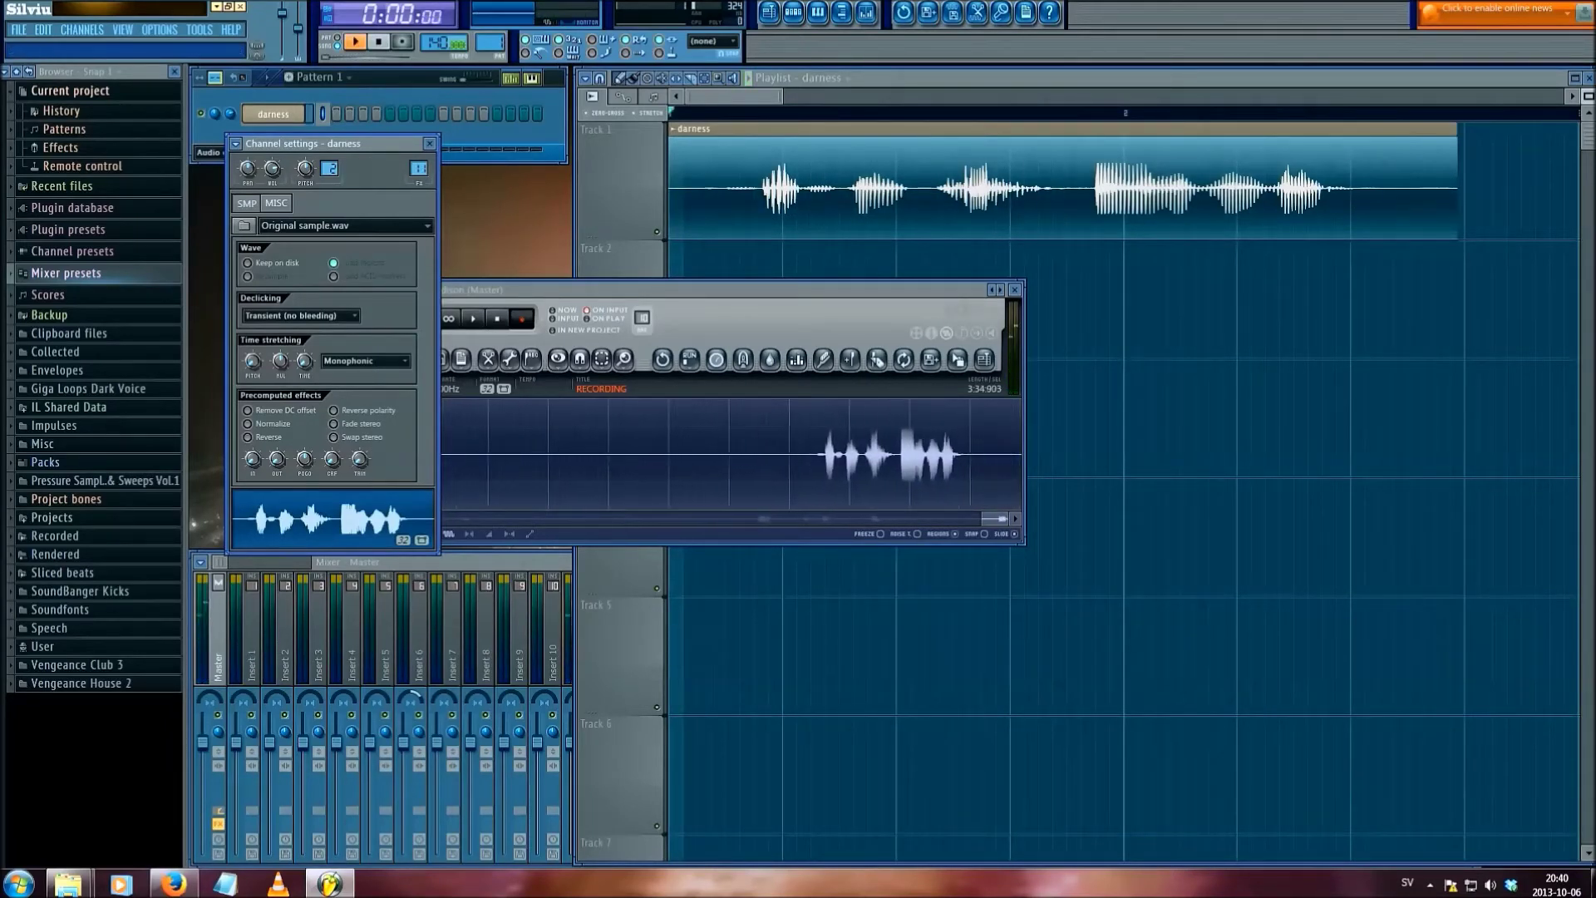
- Stretch the darness clip on Track 1 so it ends at bar 3, and play the result
{"action": "left_click_drag", "start_coordinate": [782, 96], "coordinate": [886, 96]}
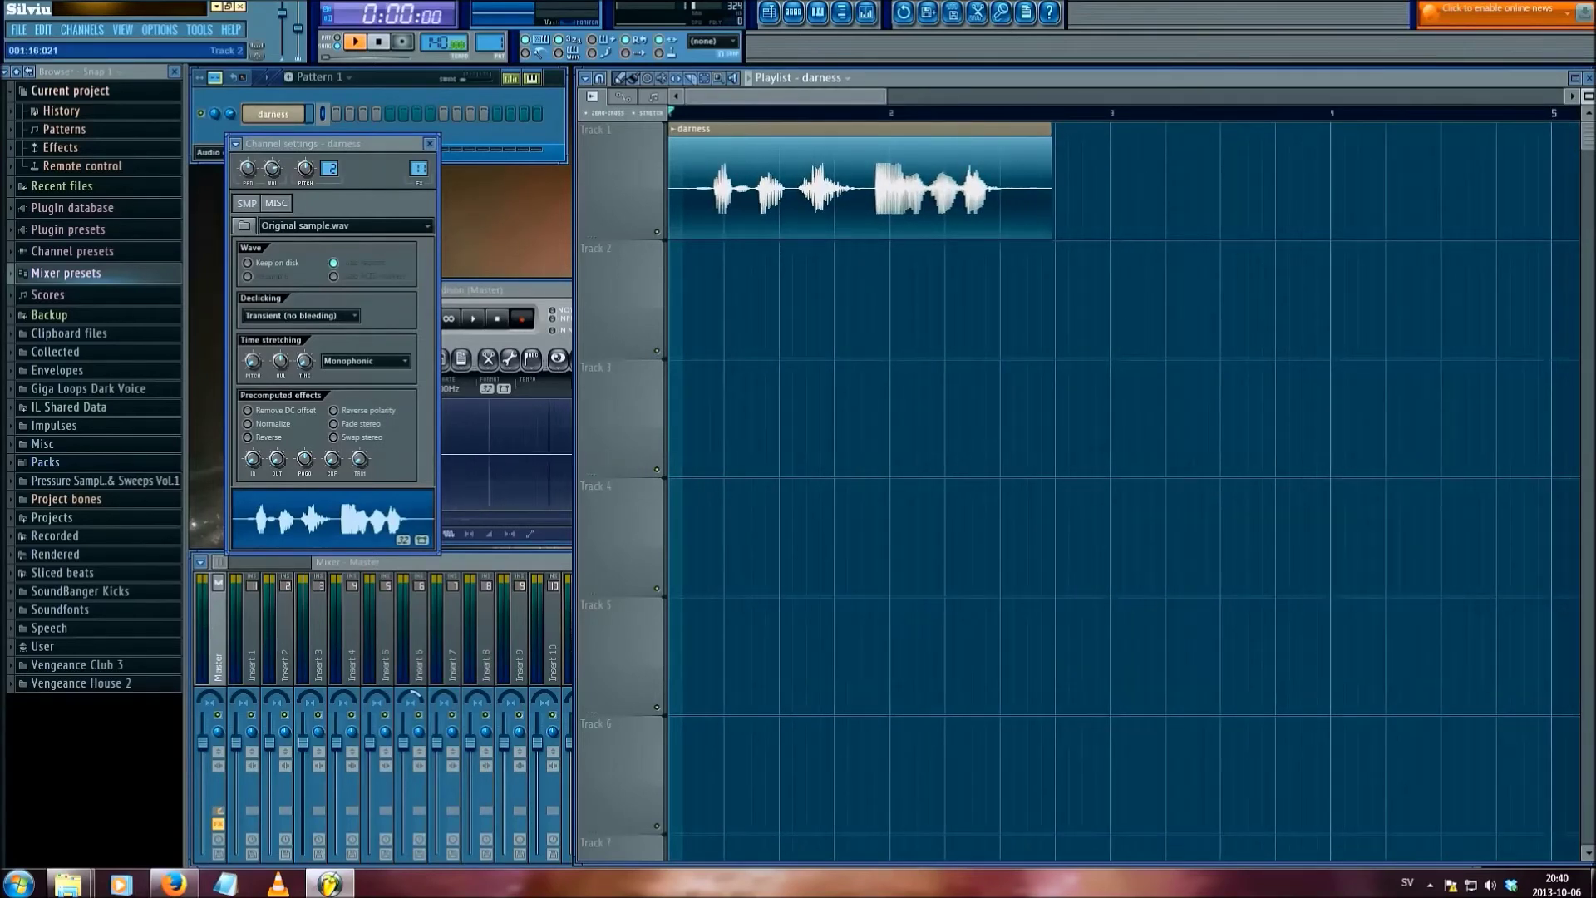
{"action": "left_click_drag", "start_coordinate": [1050, 188], "coordinate": [1110, 188]}
{"action": "key", "text": "space"}
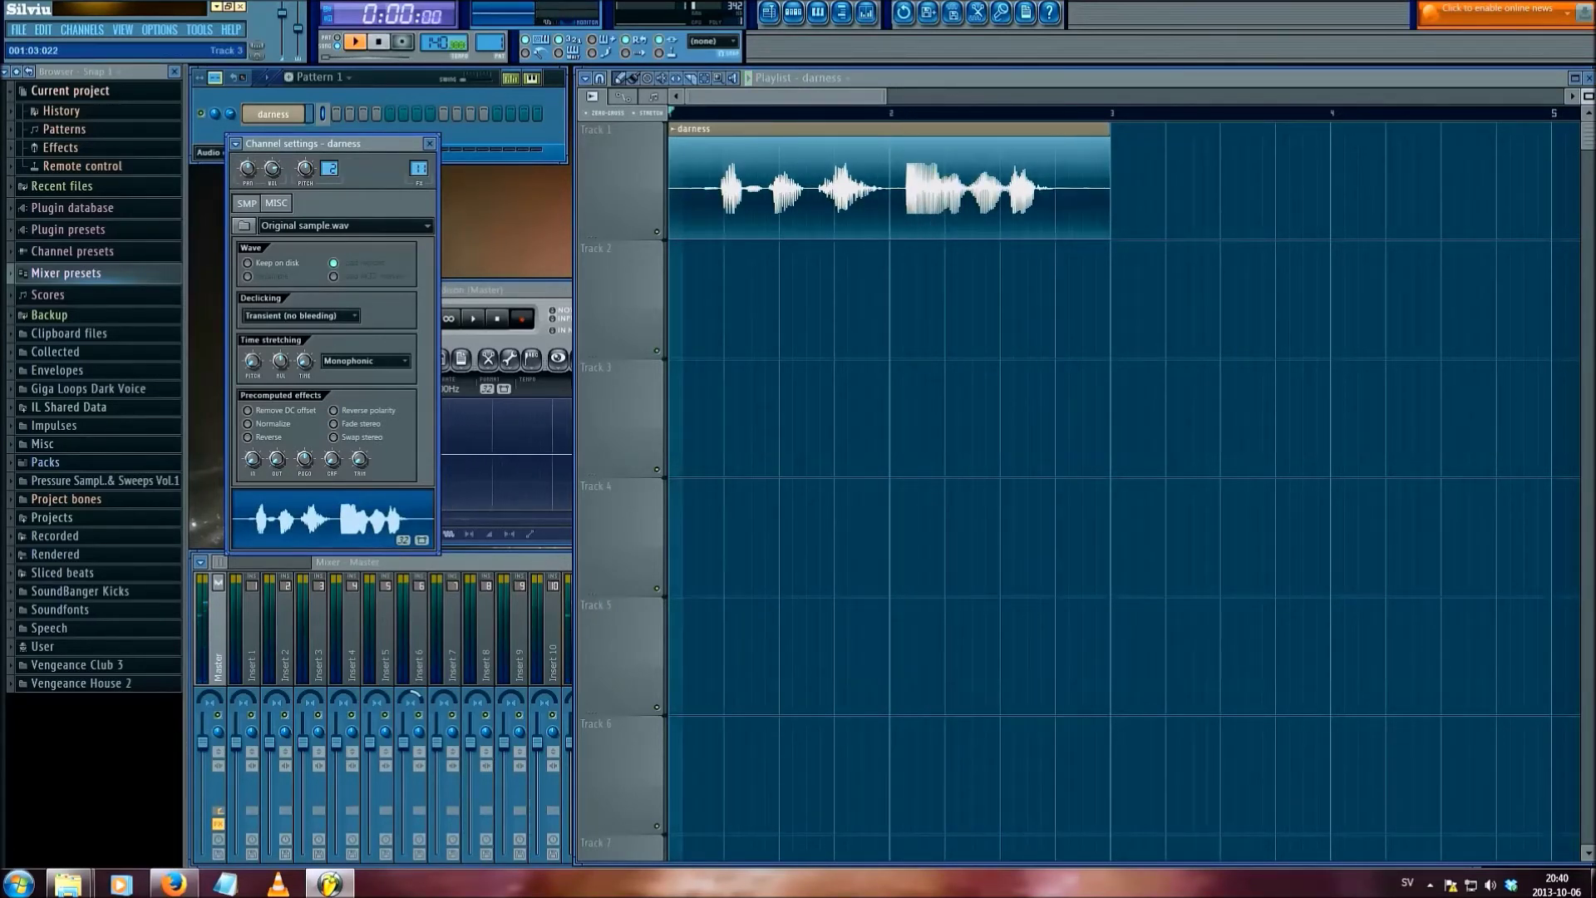
- Slice the darness clip just before the first audible sound and delete the silent piece at its start
{"action": "left_click_drag", "start_coordinate": [885, 96], "coordinate": [740, 96]}
{"action": "left_click_drag", "start_coordinate": [1589, 96], "coordinate": [1589, 84]}
{"action": "scroll", "coordinate": [1122, 490], "scroll_direction": "up", "scroll_amount": 2}
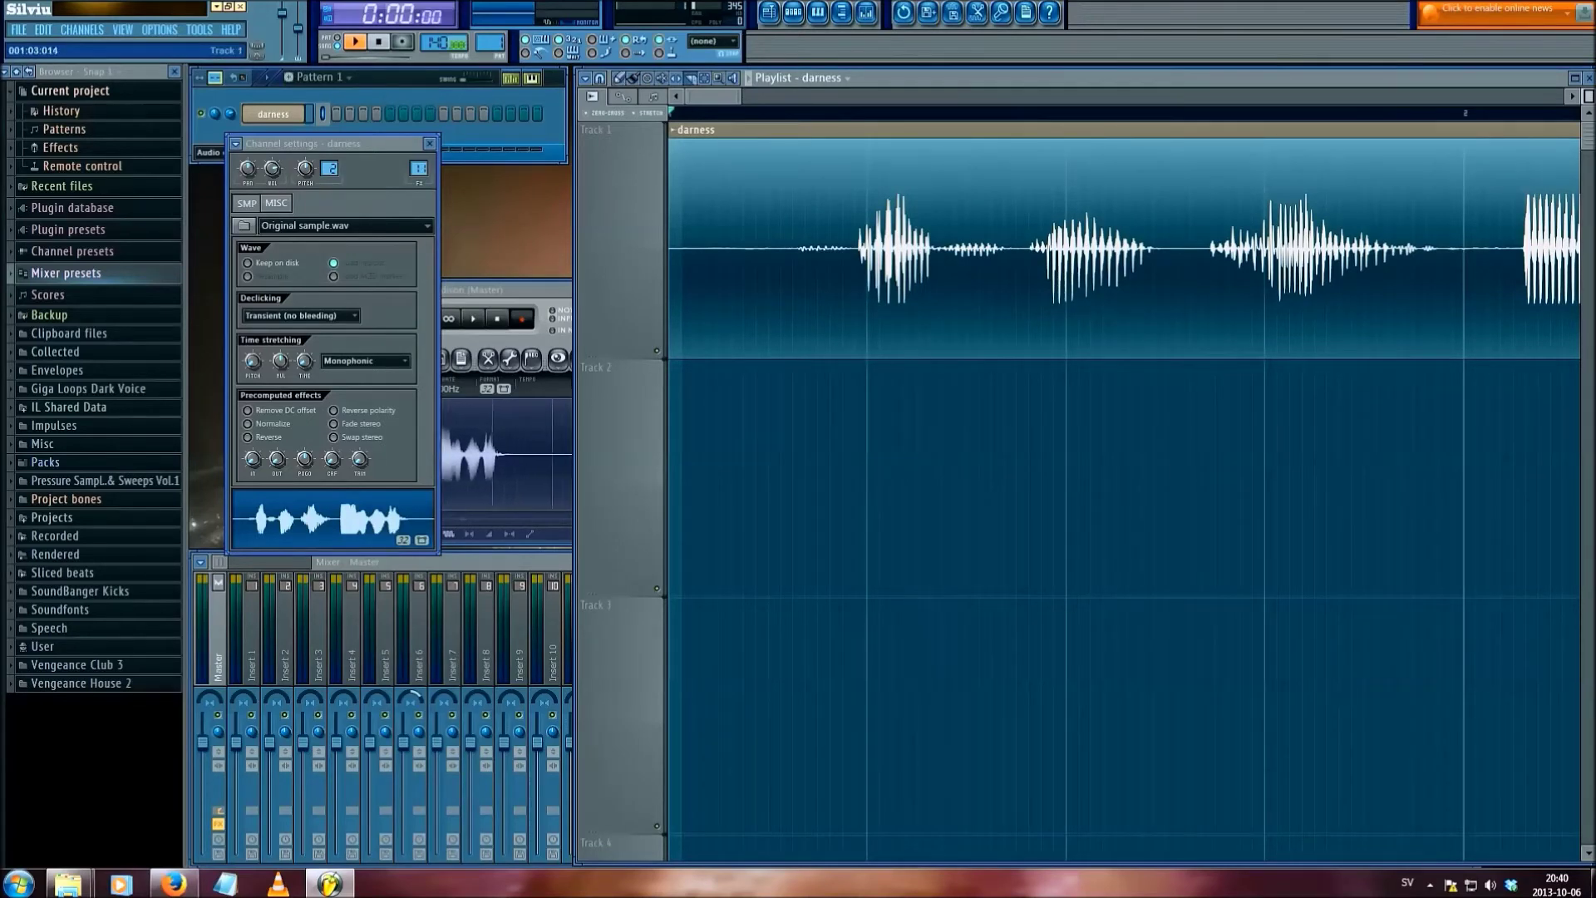
{"action": "left_click_drag", "start_coordinate": [796, 125], "coordinate": [796, 413]}
{"action": "left_click", "coordinate": [619, 78]}
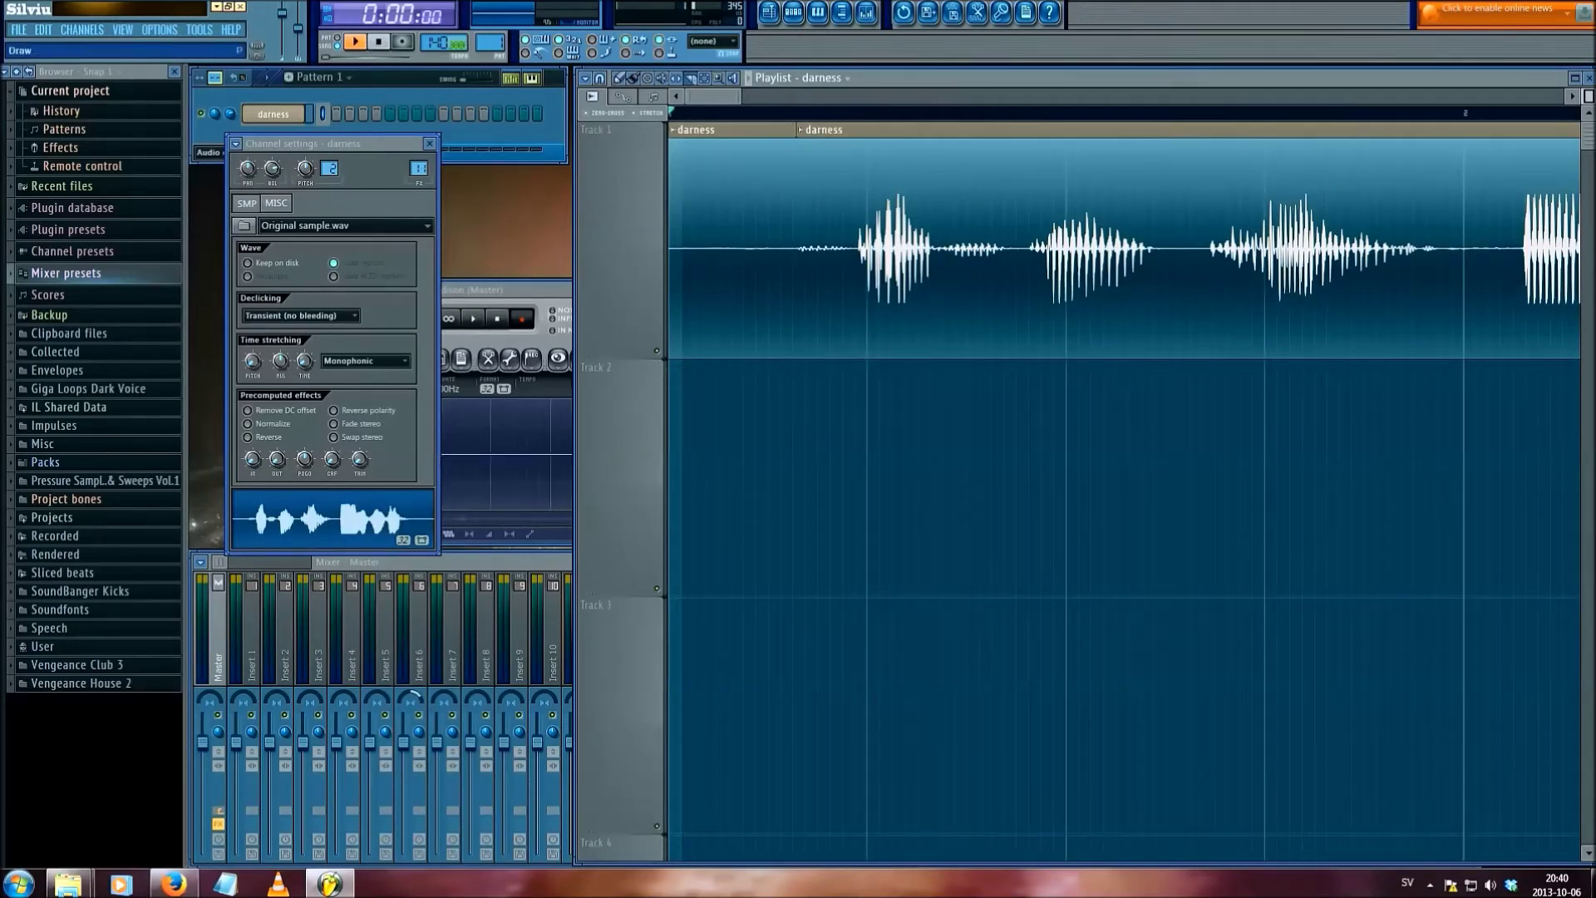
{"action": "right_click", "coordinate": [731, 249]}
- Slice the darness clip at about step 12 of bar 2, after the last sound, and delete the silent tail
{"action": "left_click_drag", "start_coordinate": [713, 96], "coordinate": [786, 96]}
{"action": "scroll", "coordinate": [1122, 490], "scroll_direction": "right", "scroll_amount": 1}
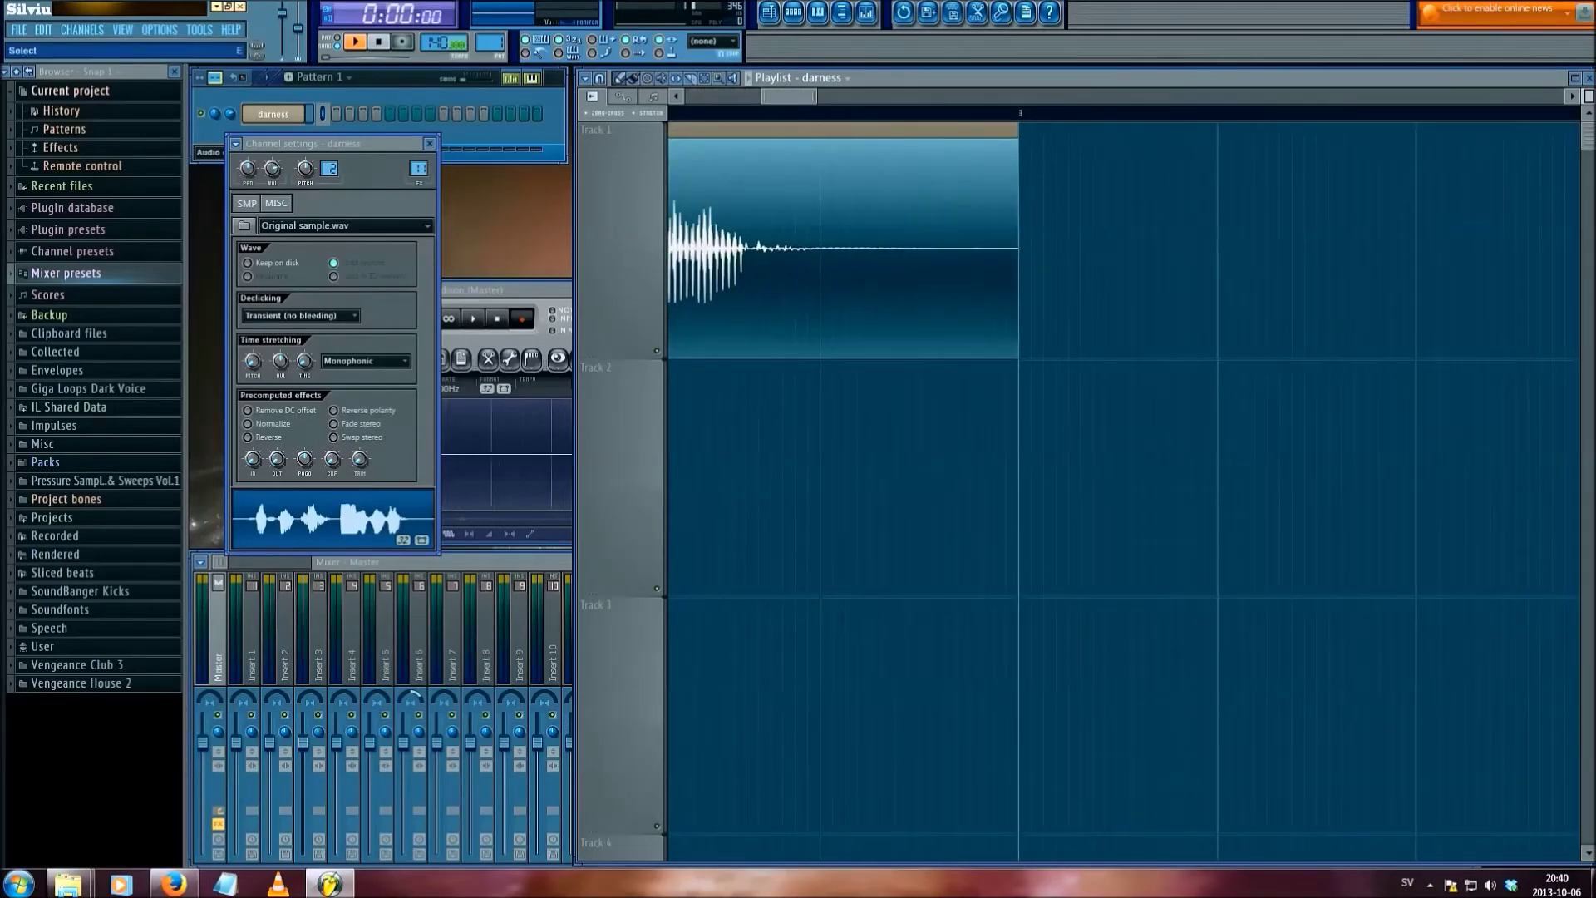
{"action": "left_click_drag", "start_coordinate": [797, 125], "coordinate": [796, 399]}
{"action": "left_click", "coordinate": [619, 78]}
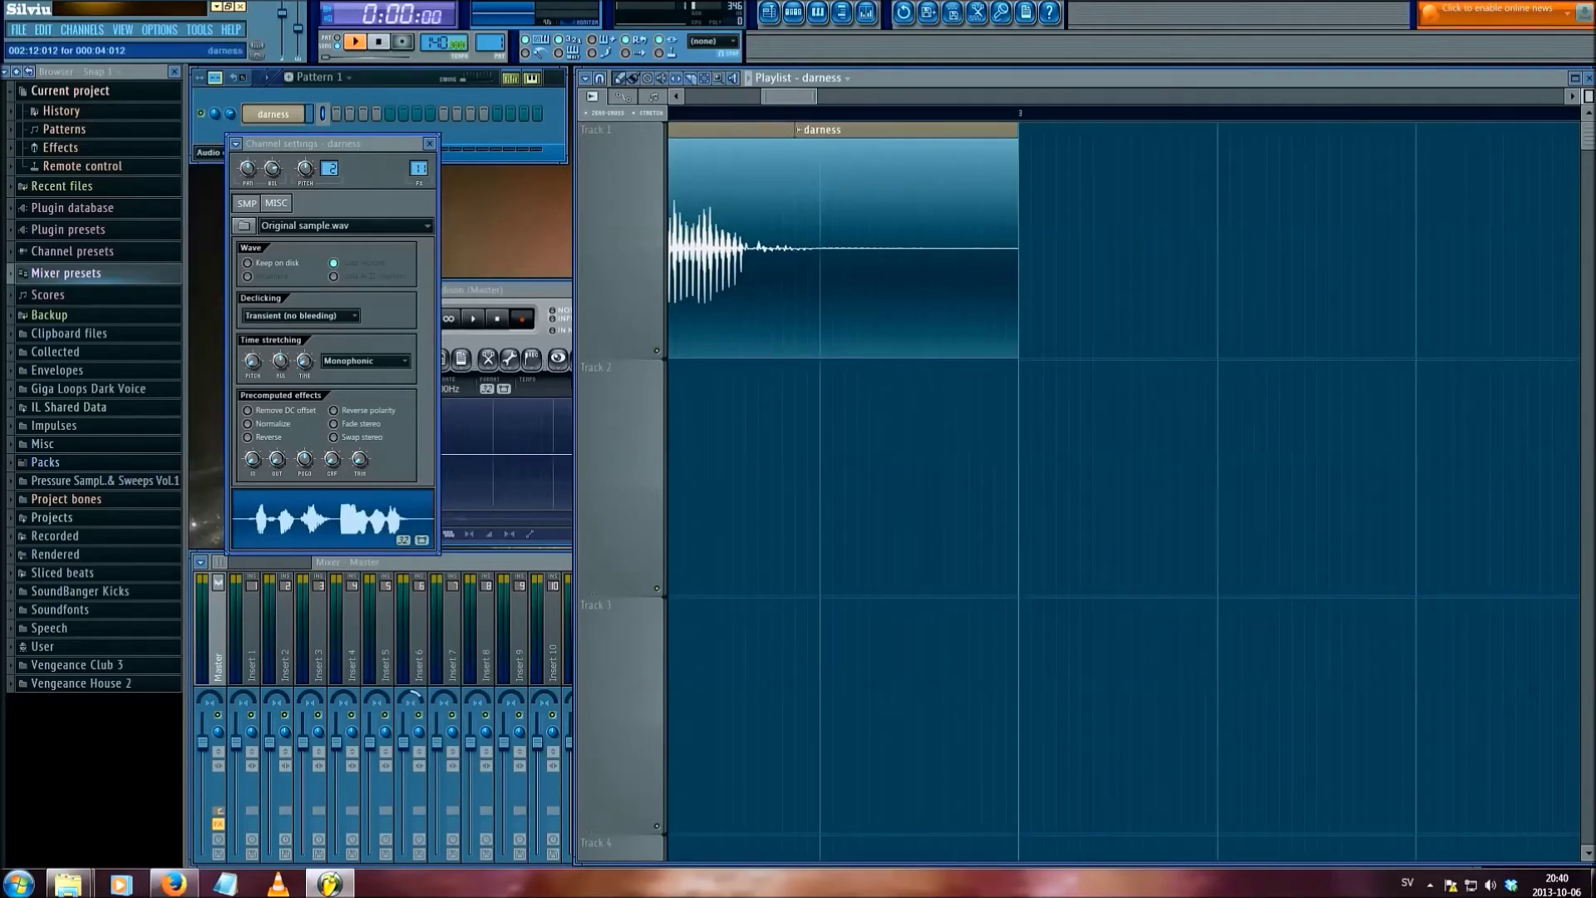
{"action": "right_click", "coordinate": [872, 241]}
{"action": "left_click_drag", "start_coordinate": [763, 96], "coordinate": [687, 97]}
{"action": "left_click_drag", "start_coordinate": [815, 97], "coordinate": [777, 96]}
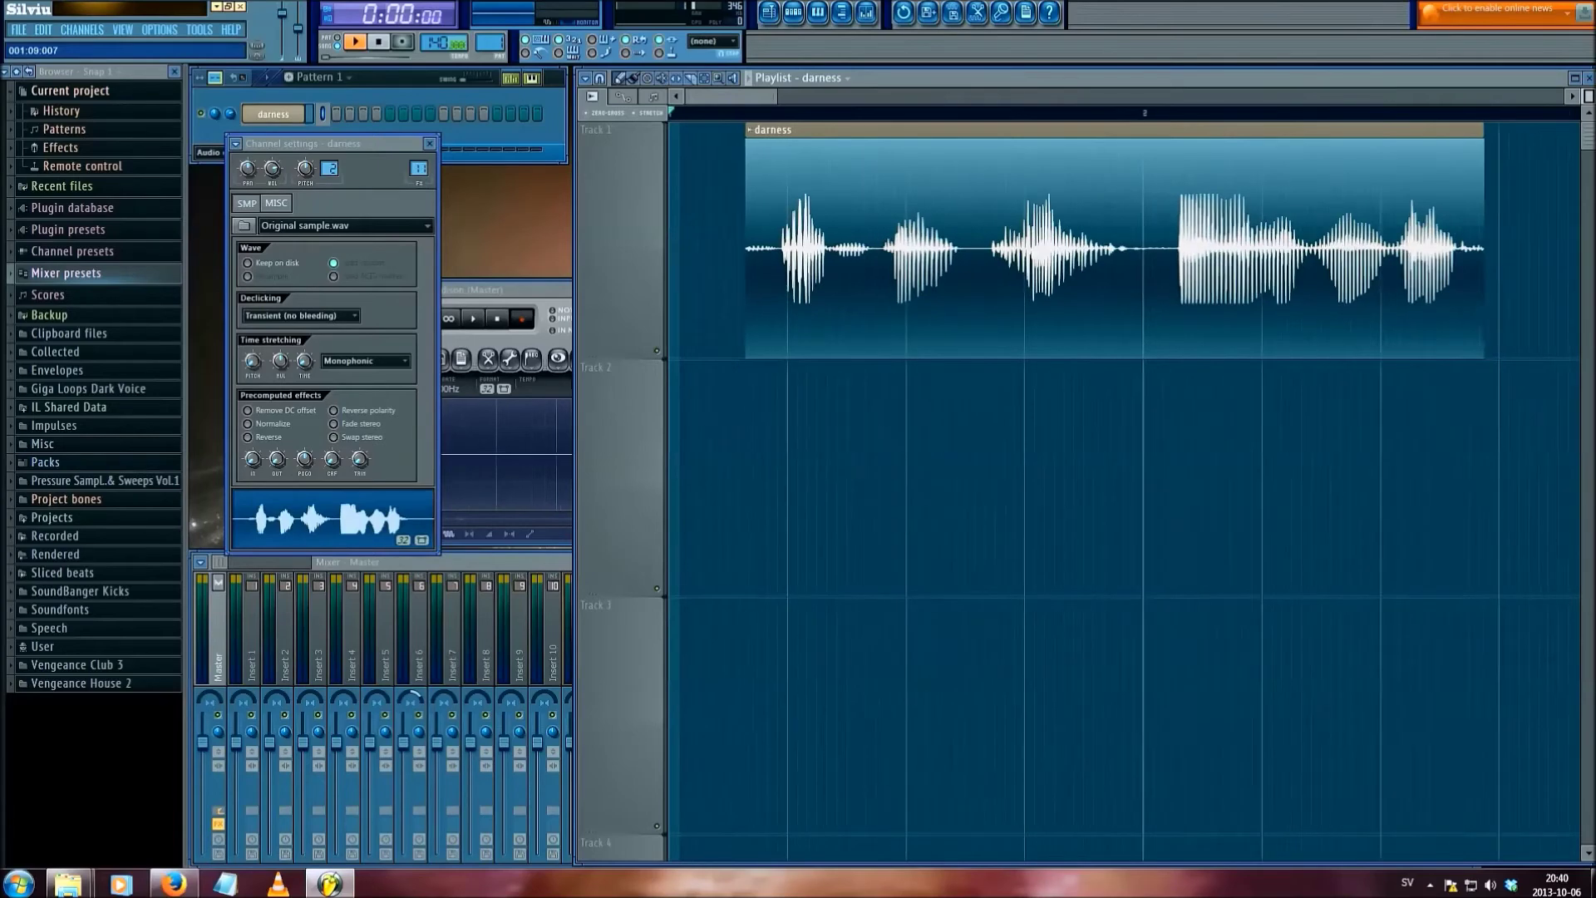
{"action": "scroll", "coordinate": [1122, 491], "scroll_direction": "down", "scroll_amount": 2}
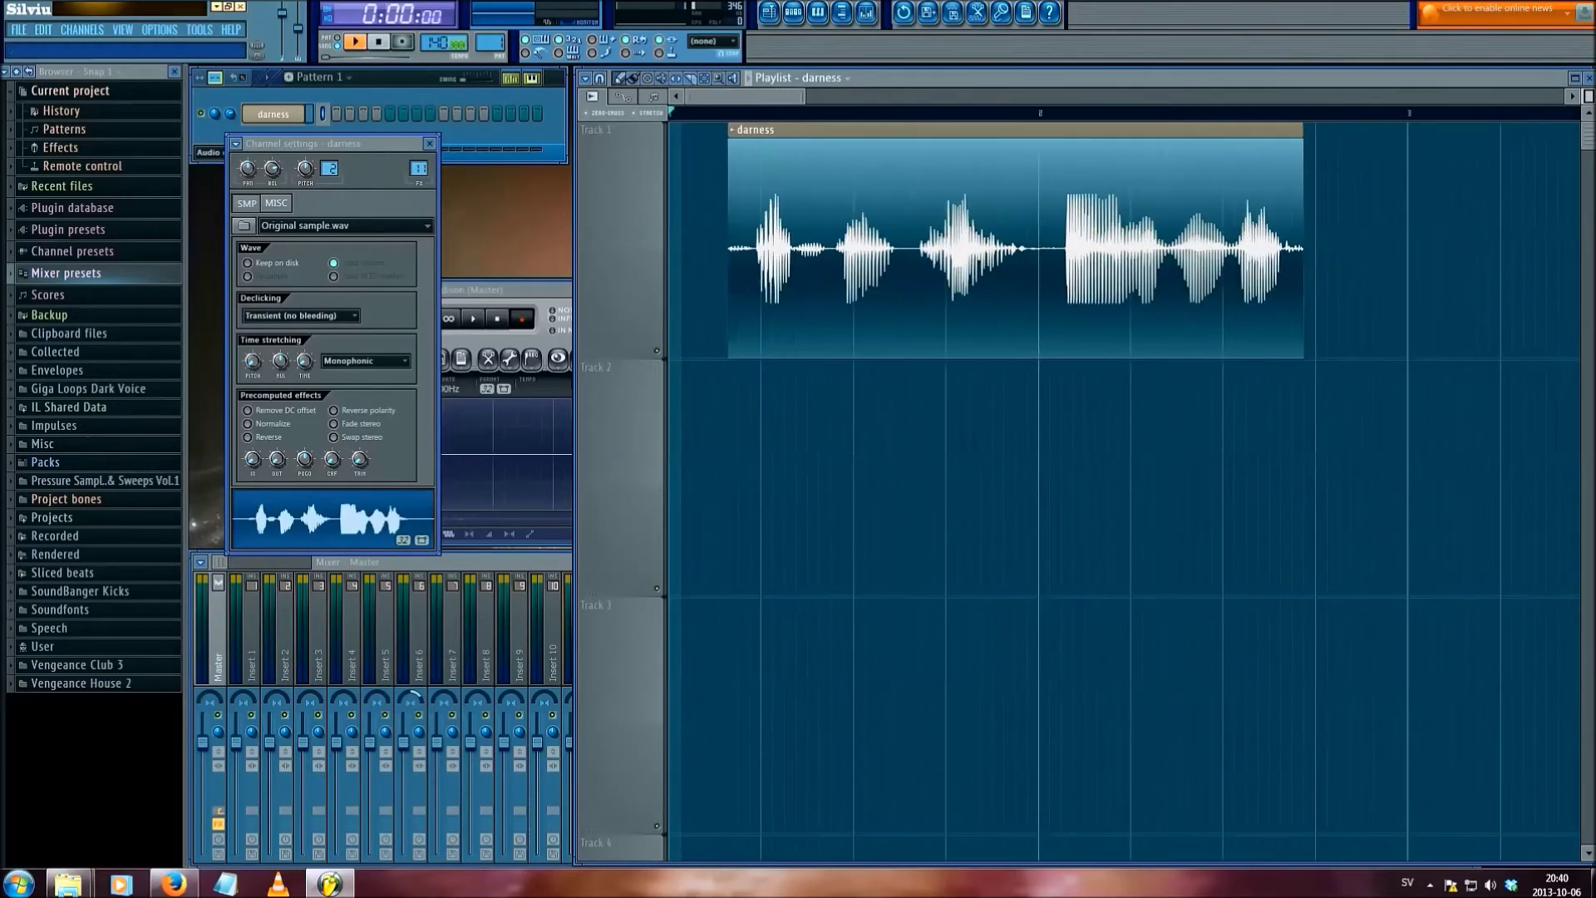
- Load Fruity Compressor into the first effect slot of the darness mixer track and place its window below the playlist clip
{"action": "key", "text": "F9"}
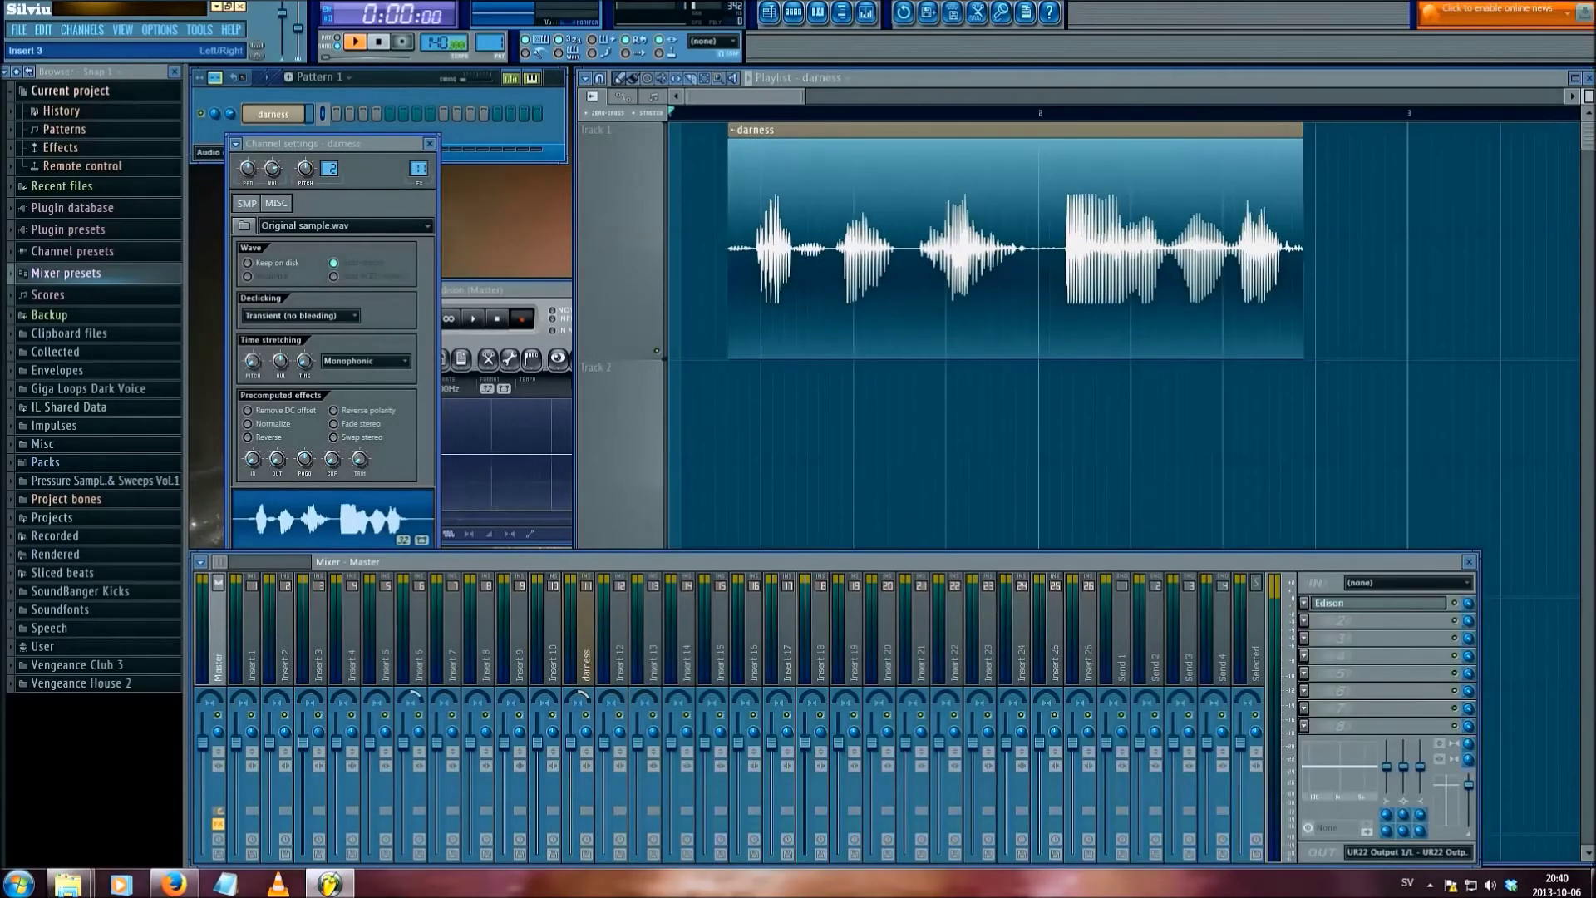
{"action": "left_click", "coordinate": [585, 636]}
{"action": "left_click", "coordinate": [1303, 603]}
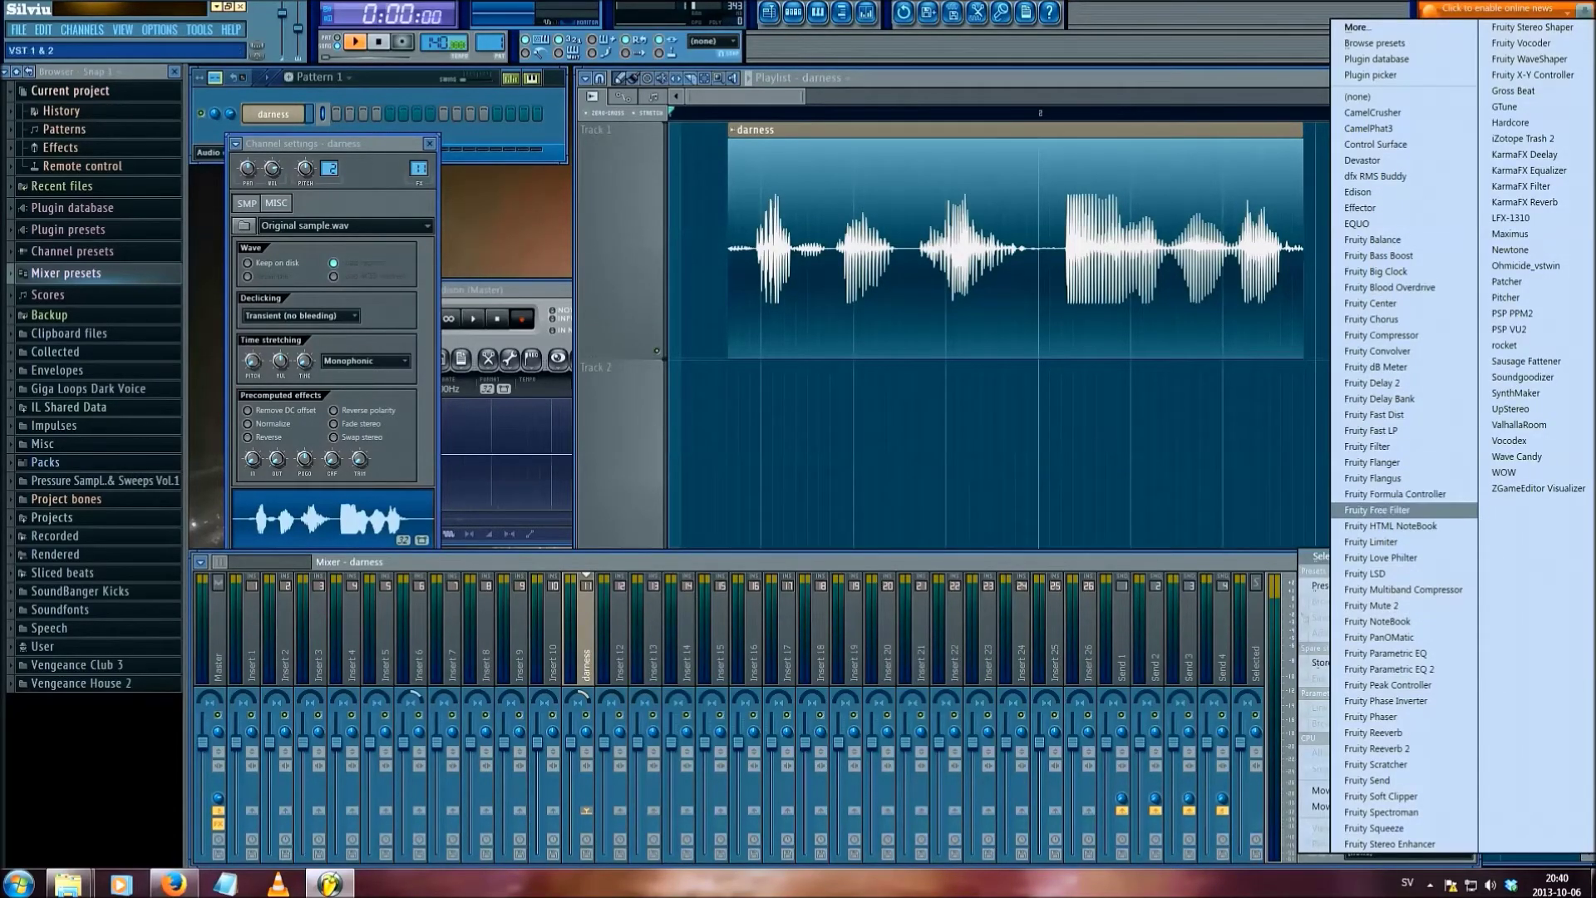
{"action": "left_click", "coordinate": [1382, 334]}
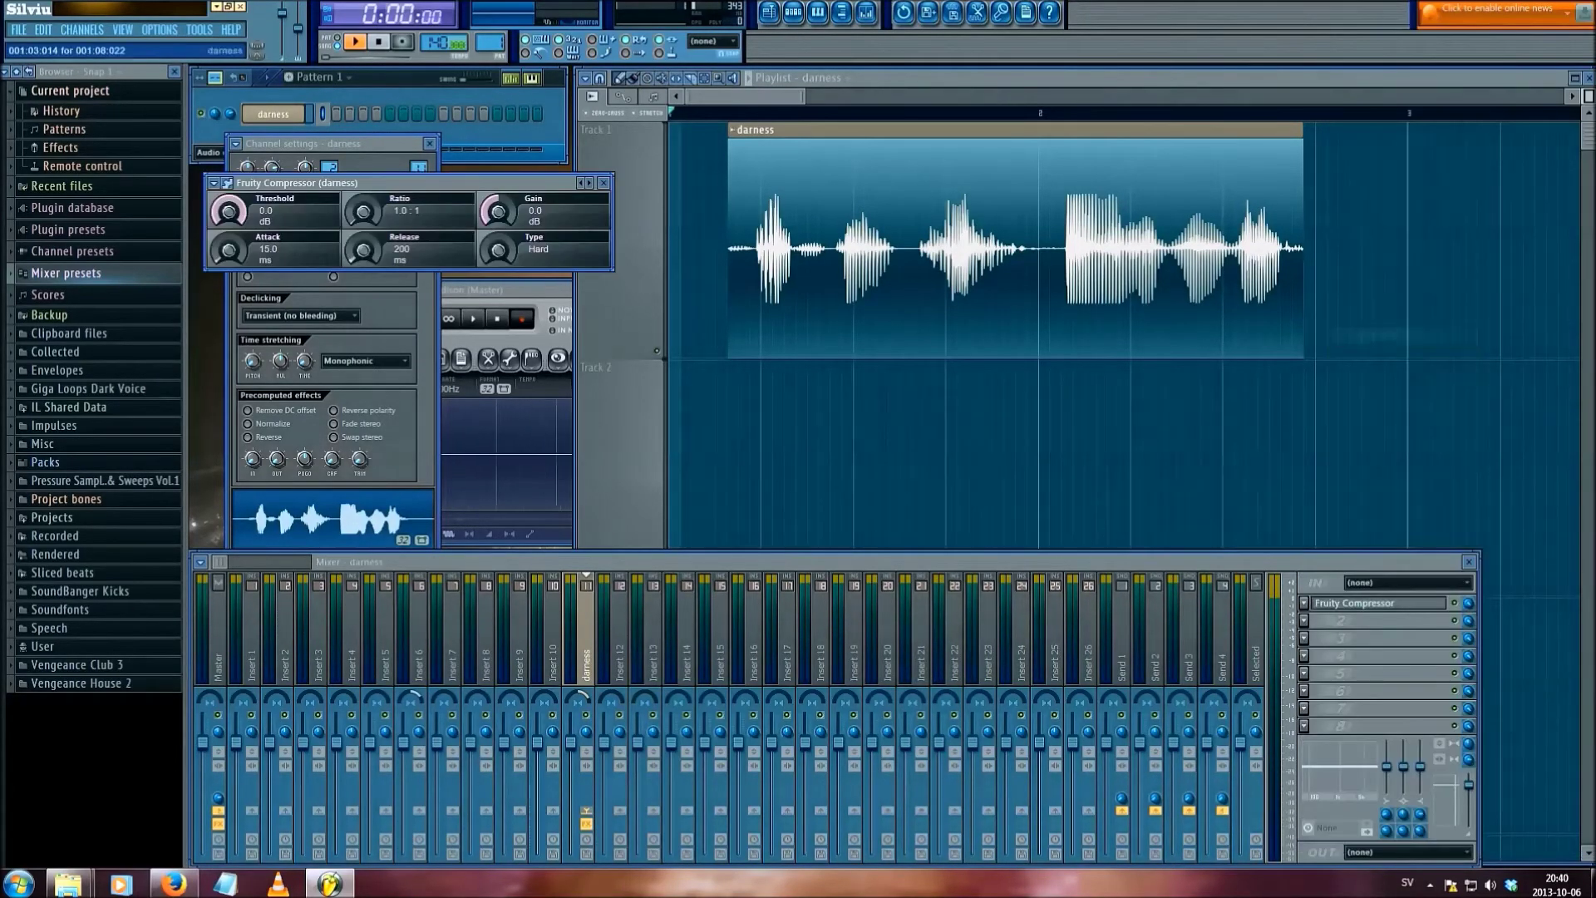
{"action": "left_click_drag", "start_coordinate": [717, 445], "coordinate": [700, 449]}
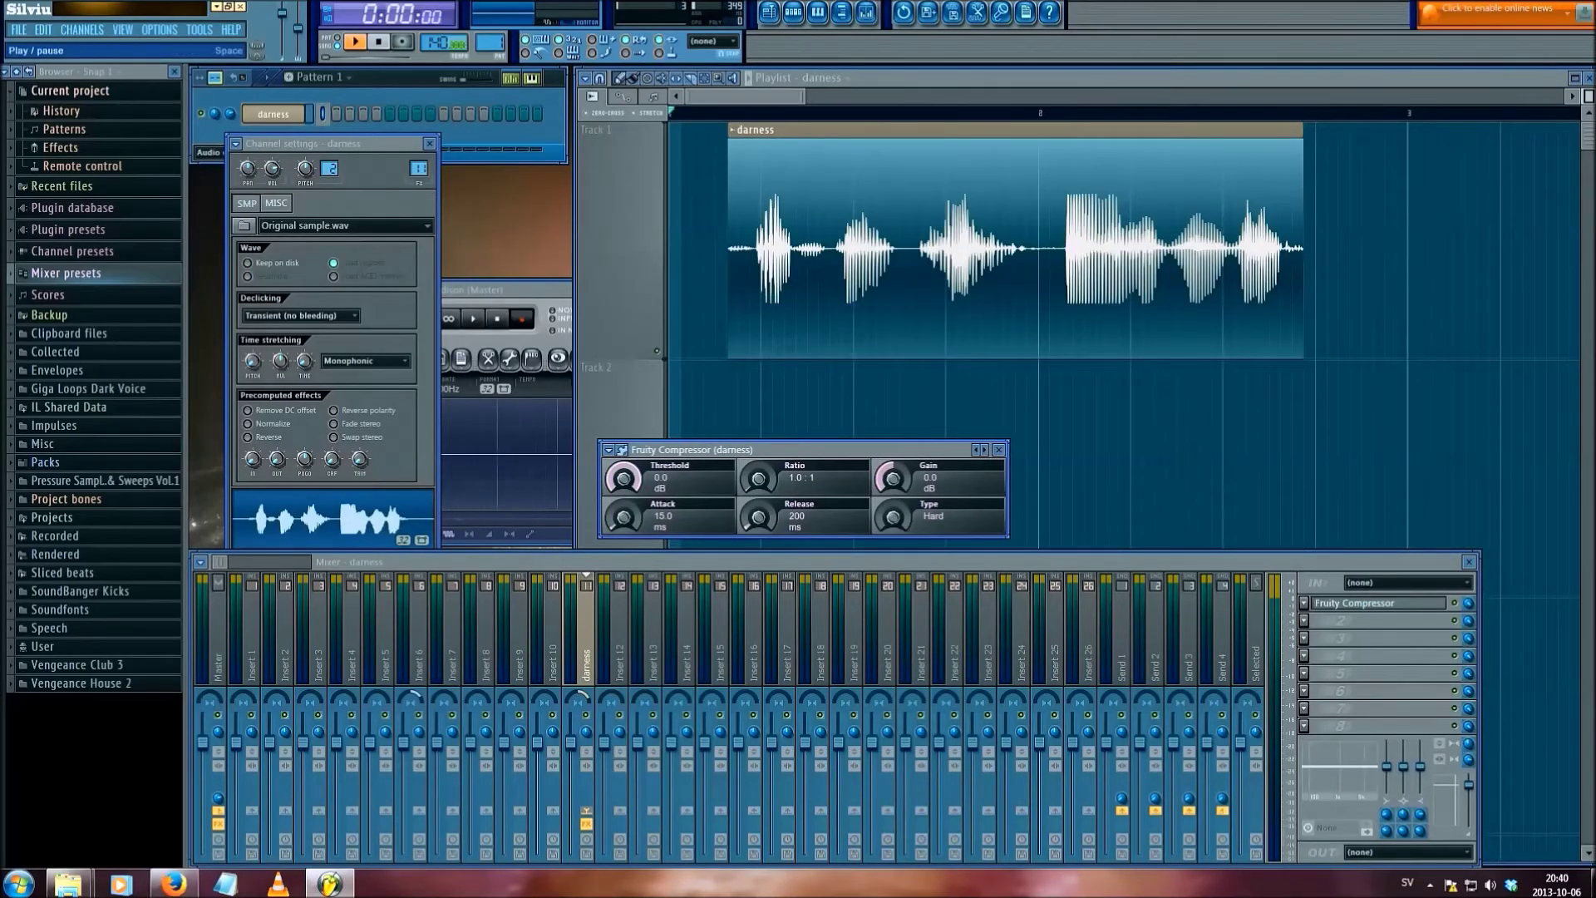
- While the clip plays, set the compressor's threshold to -12.7 dB, ratio to 2.0:1 and gain to 4.7 dB
{"action": "key", "text": "space"}
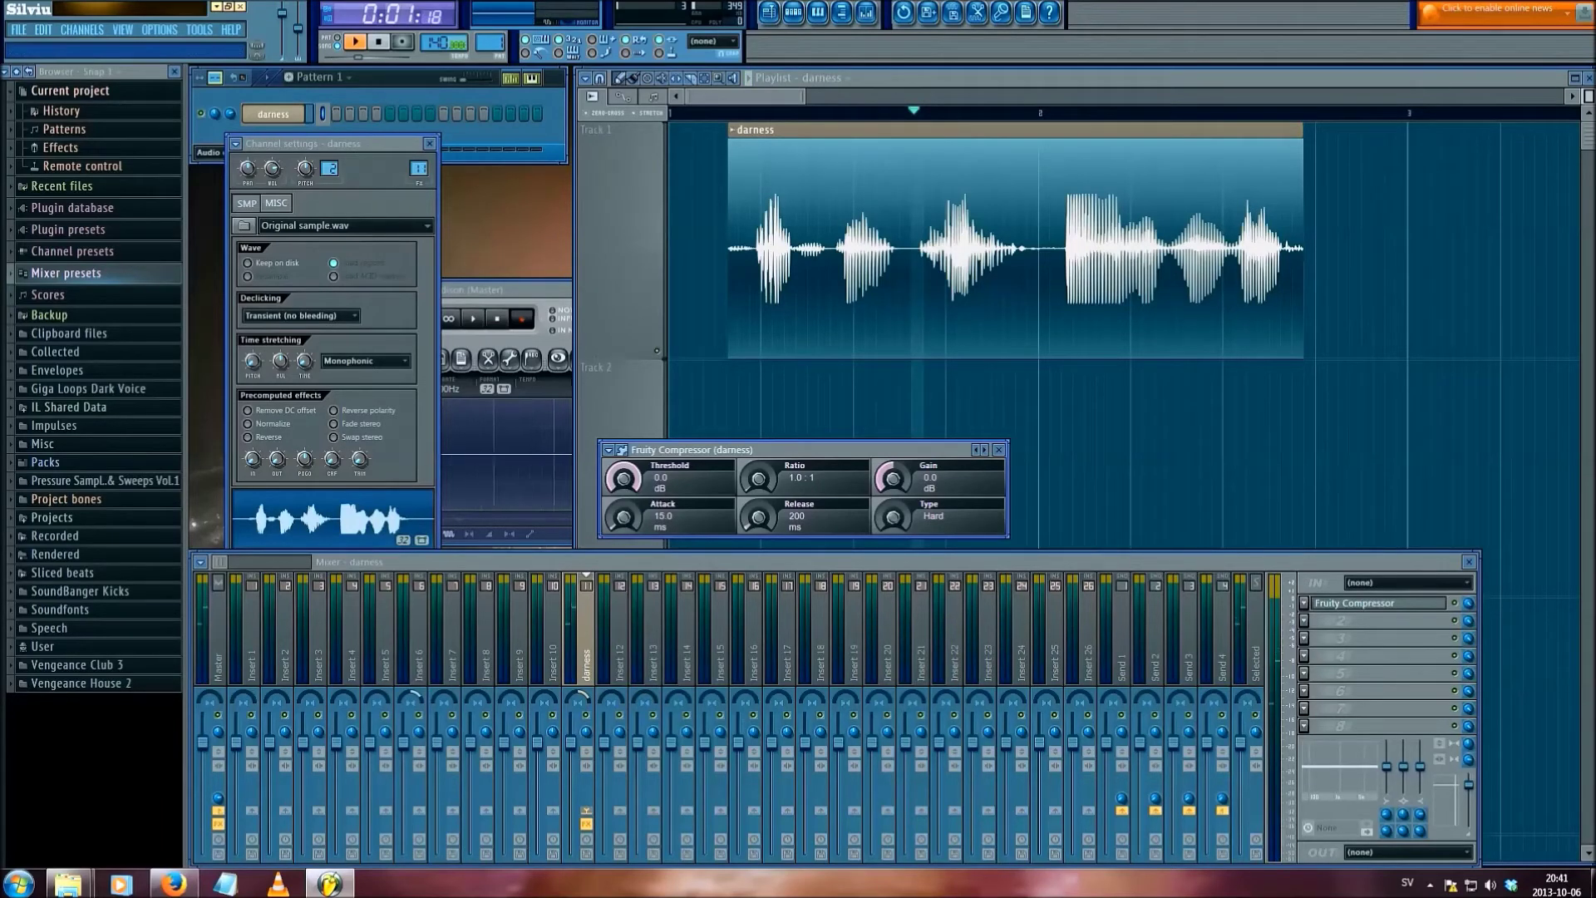
{"action": "left_click_drag", "start_coordinate": [623, 479], "coordinate": [624, 490]}
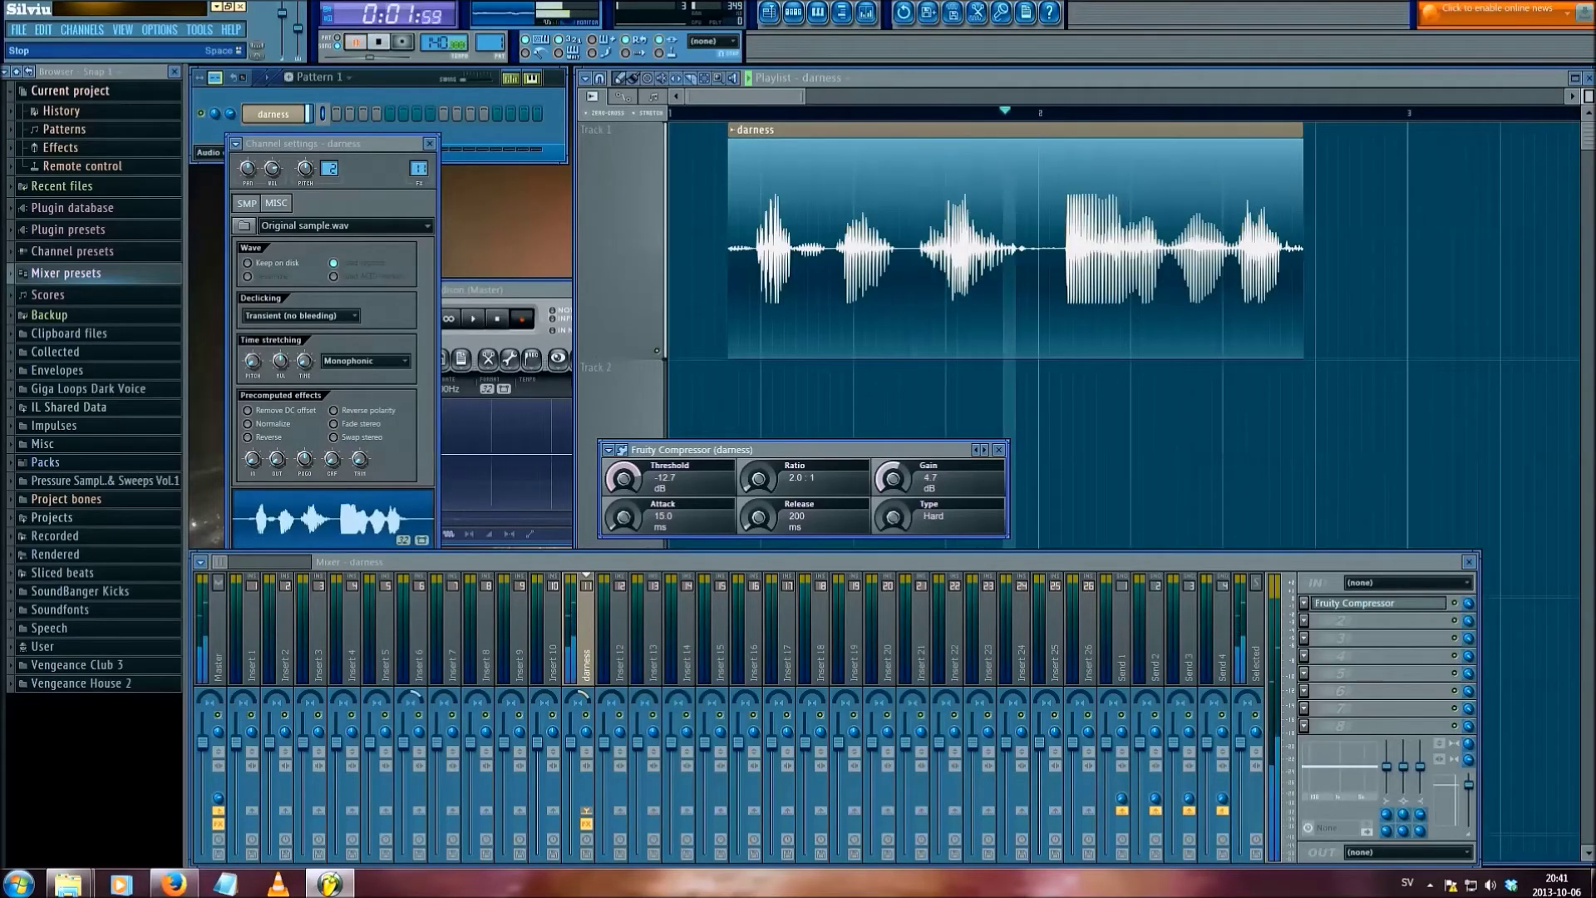
{"action": "left_click", "coordinate": [379, 41]}
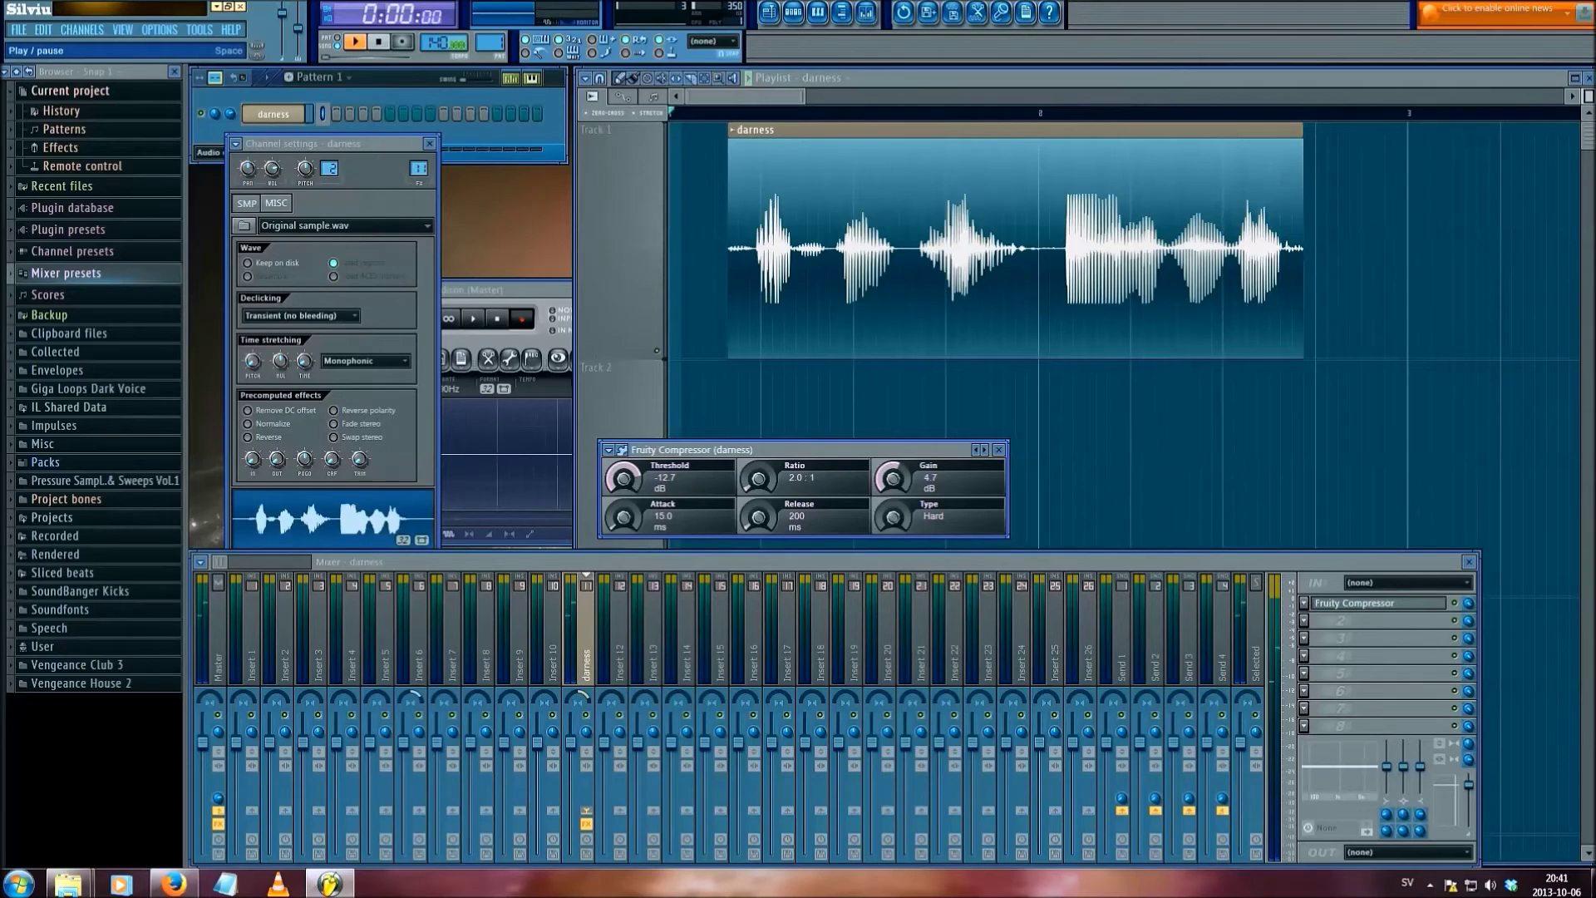
- During playback, set the compressor's attack to 36.9 ms, release to 903 ms, gain to 7.0 dB and threshold to -16.2 dB
{"action": "key", "text": "space"}
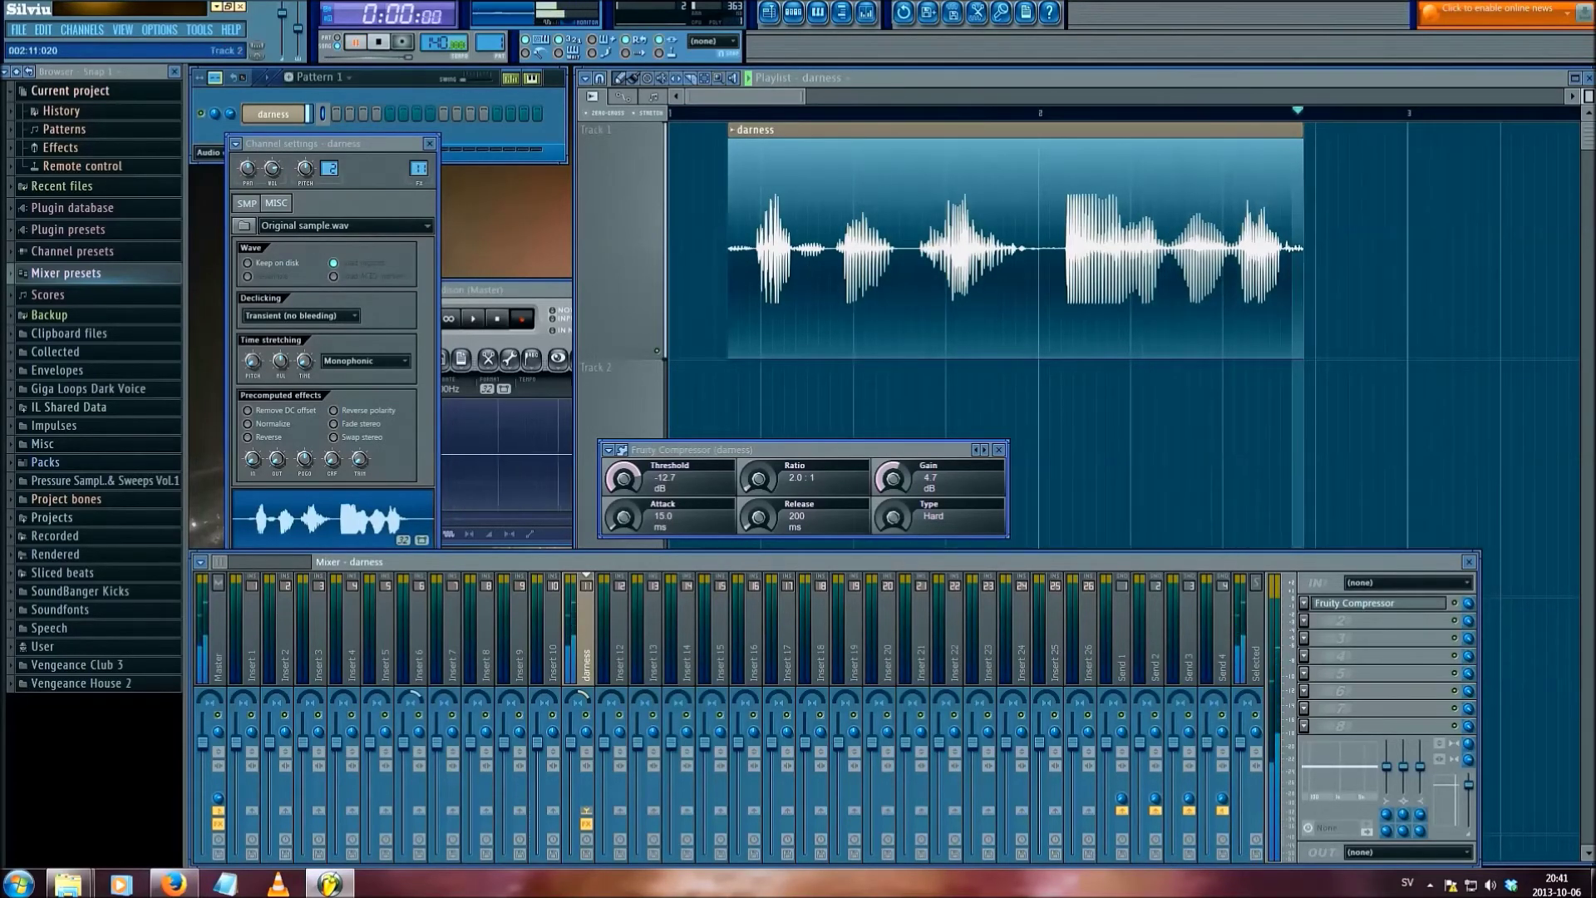
{"action": "left_click_drag", "start_coordinate": [623, 517], "coordinate": [624, 506]}
{"action": "left_click_drag", "start_coordinate": [758, 517], "coordinate": [758, 494]}
{"action": "left_click_drag", "start_coordinate": [893, 479], "coordinate": [893, 470]}
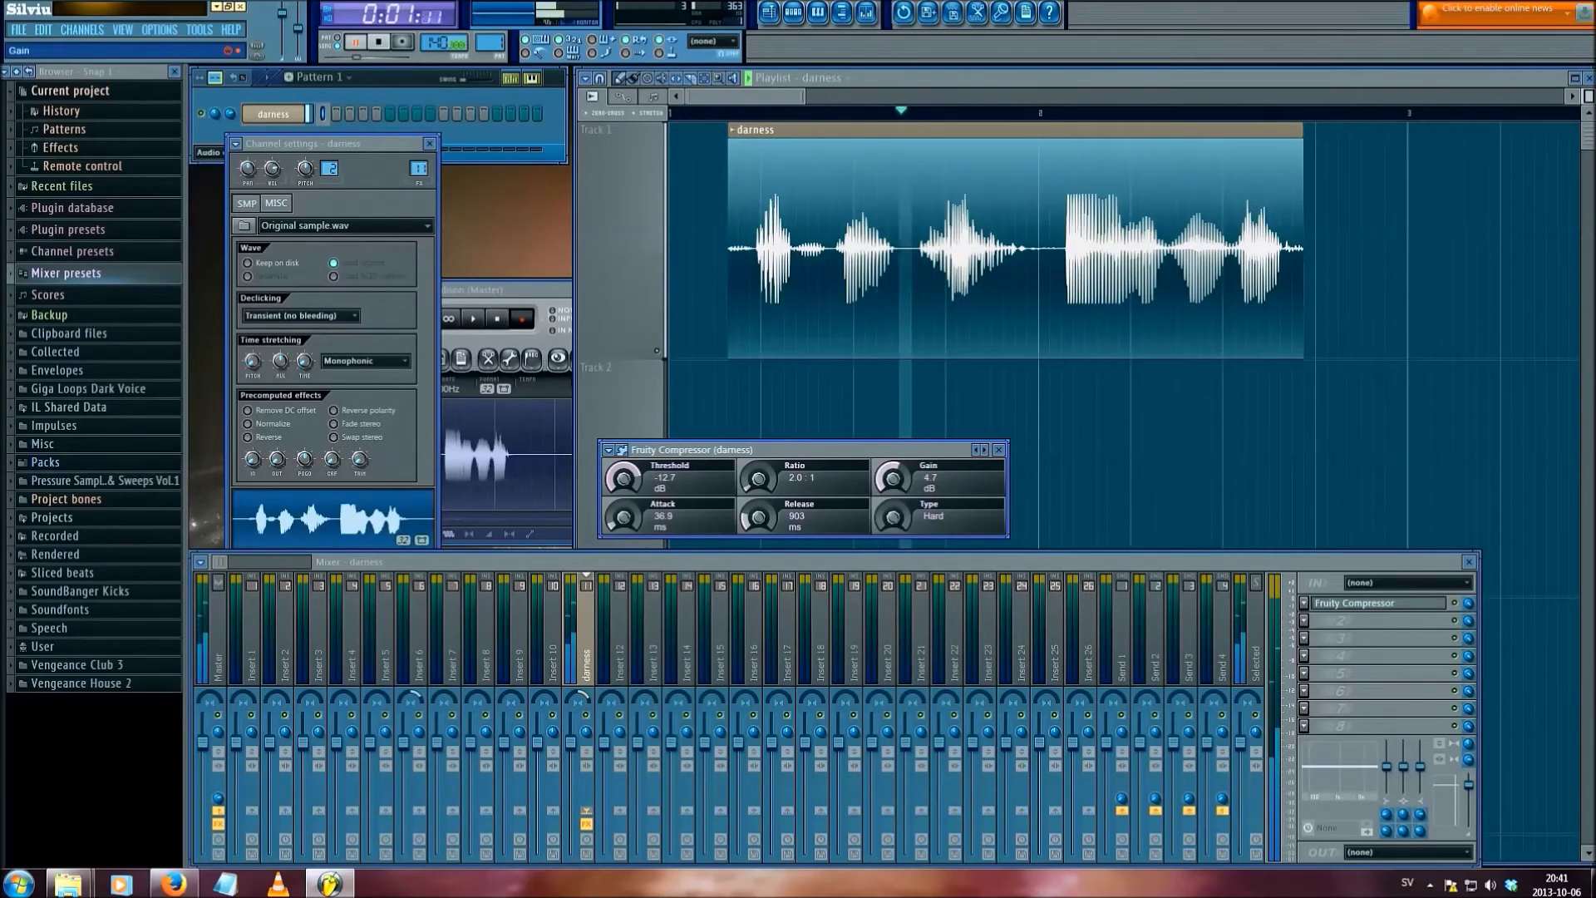
{"action": "left_click", "coordinate": [1453, 603]}
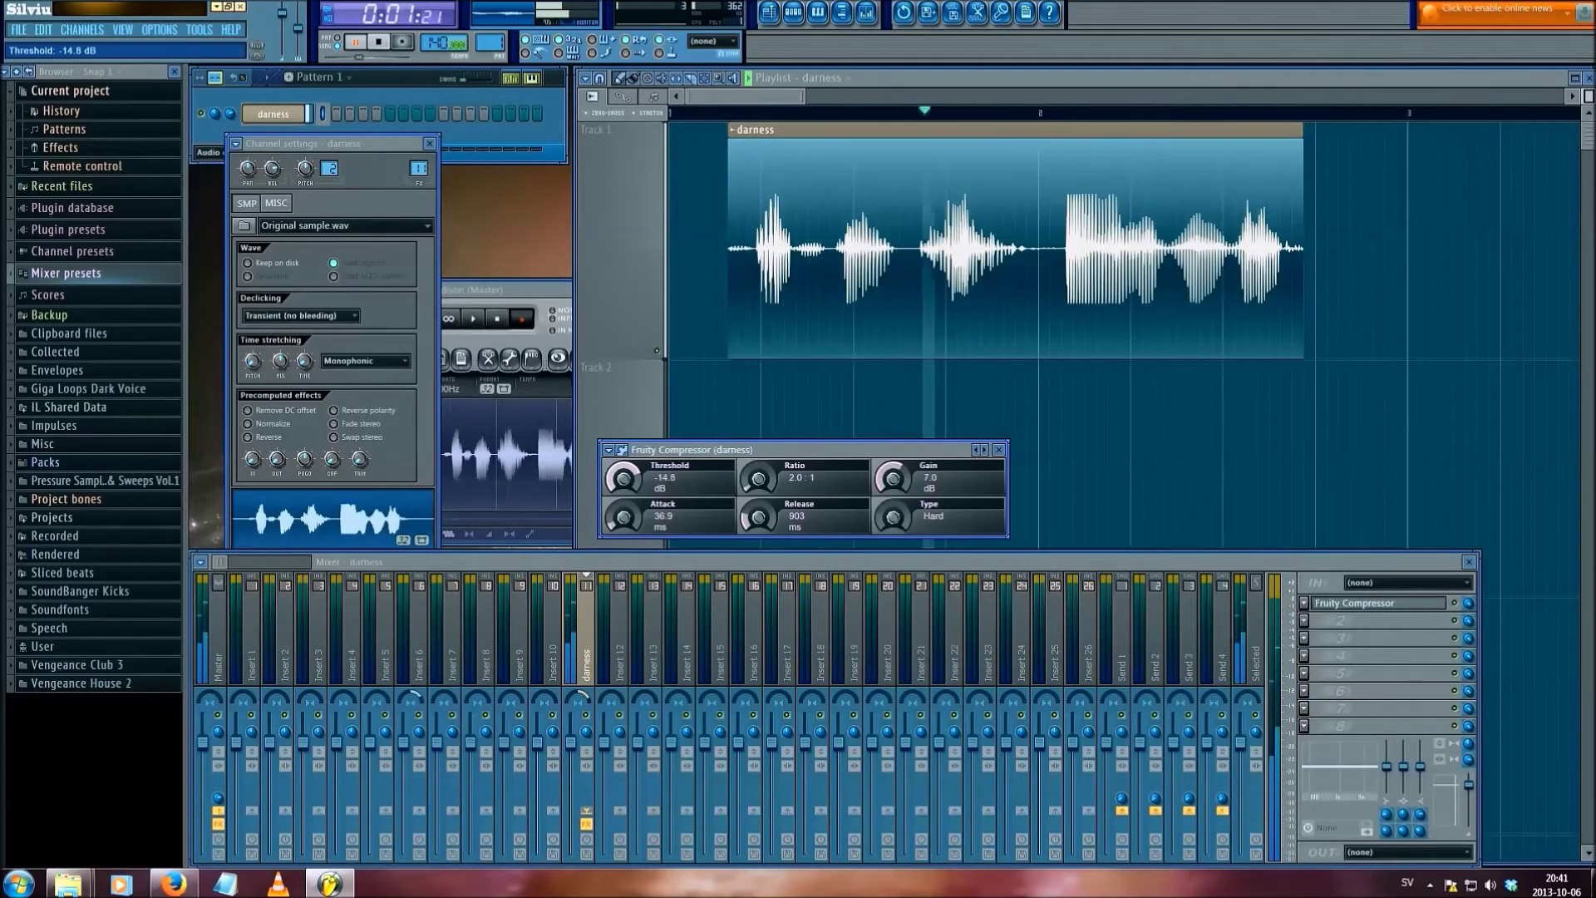
{"action": "left_click_drag", "start_coordinate": [623, 479], "coordinate": [623, 487]}
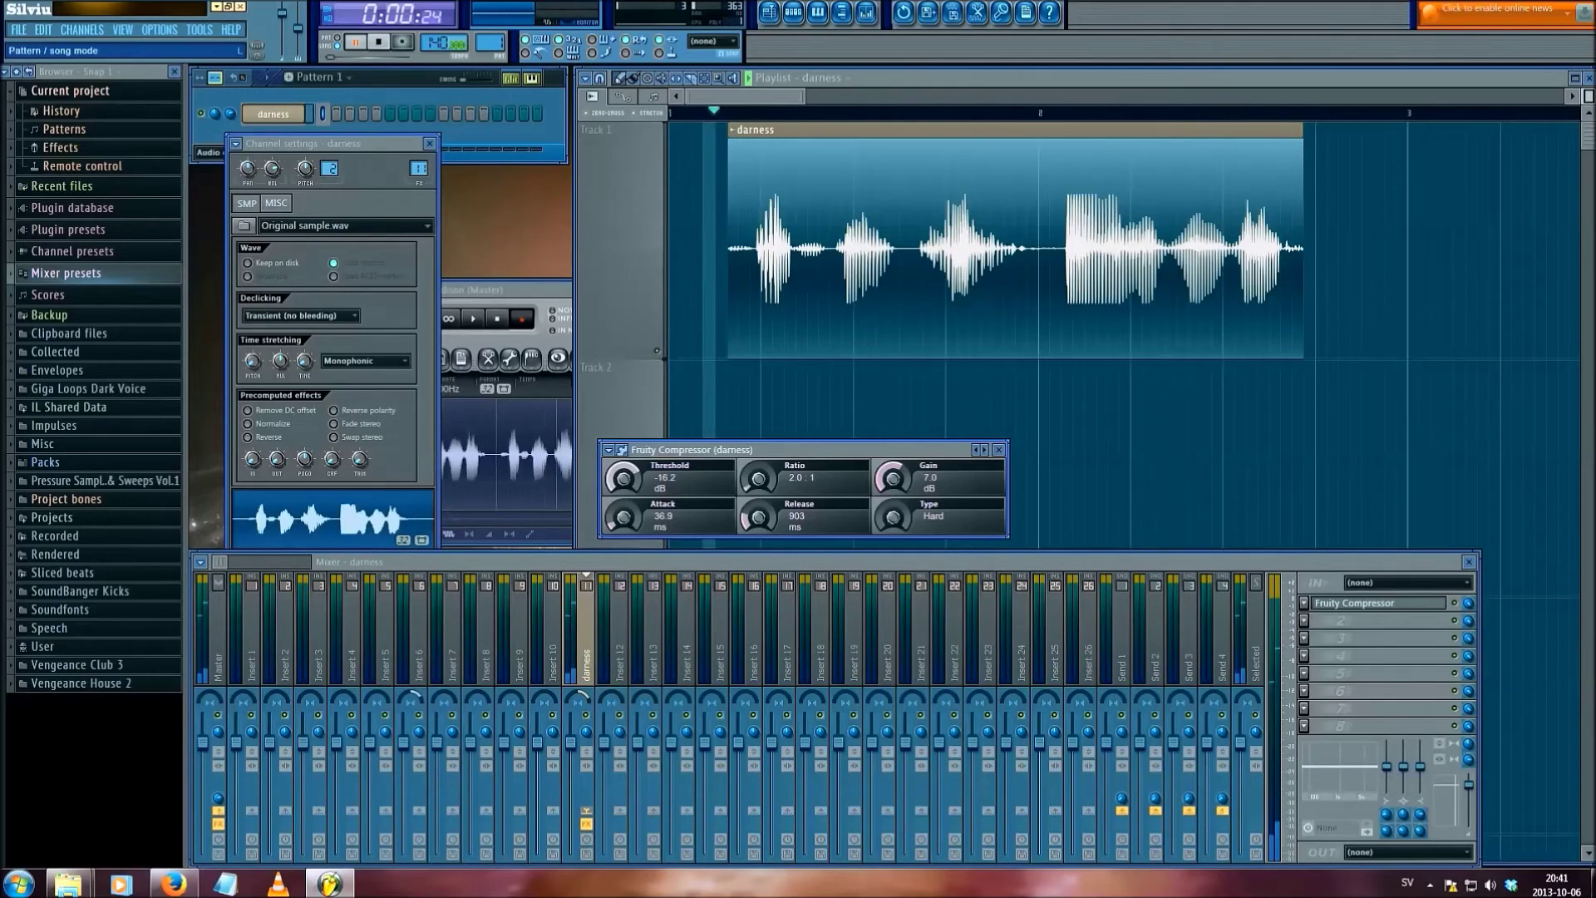
{"action": "key", "text": "space"}
- Load Fruity Parametric EQ 2 into the second effect slot of the darness track and position its window over the mixer
{"action": "mouse_move", "coordinate": [1090, 562]}
{"action": "left_mouse_down"}
{"action": "mouse_move", "coordinate": [1049, 536]}
{"action": "mouse_move", "coordinate": [1070, 527]}
{"action": "mouse_move", "coordinate": [1091, 557]}
{"action": "left_mouse_up"}
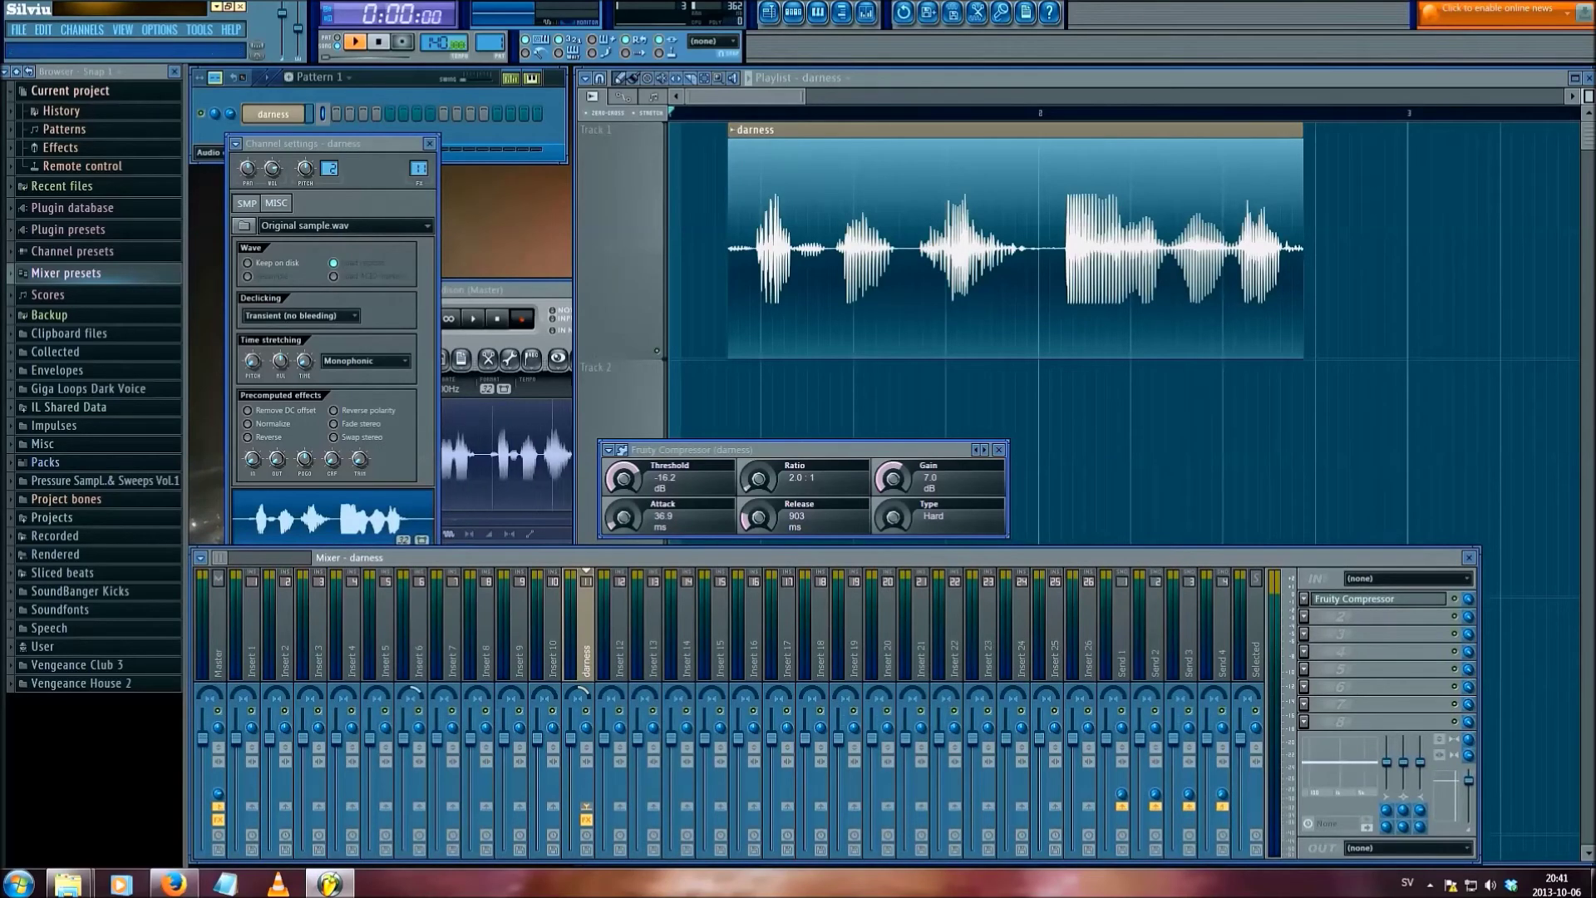
{"action": "left_click", "coordinate": [1304, 599]}
{"action": "left_click", "coordinate": [1302, 598]}
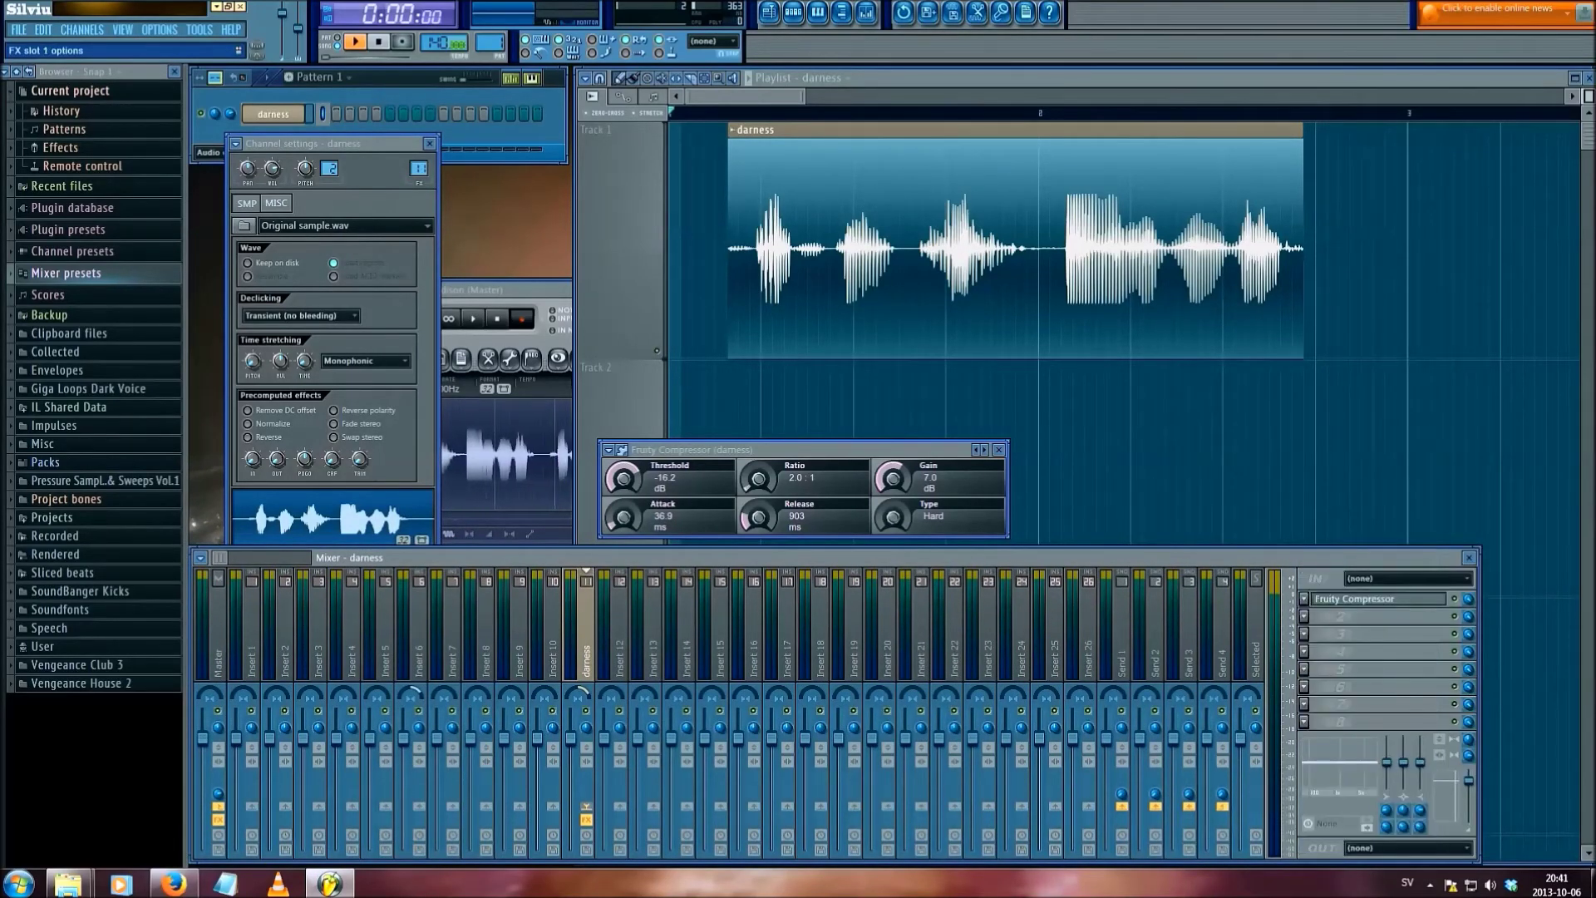
{"action": "left_click", "coordinate": [1303, 598]}
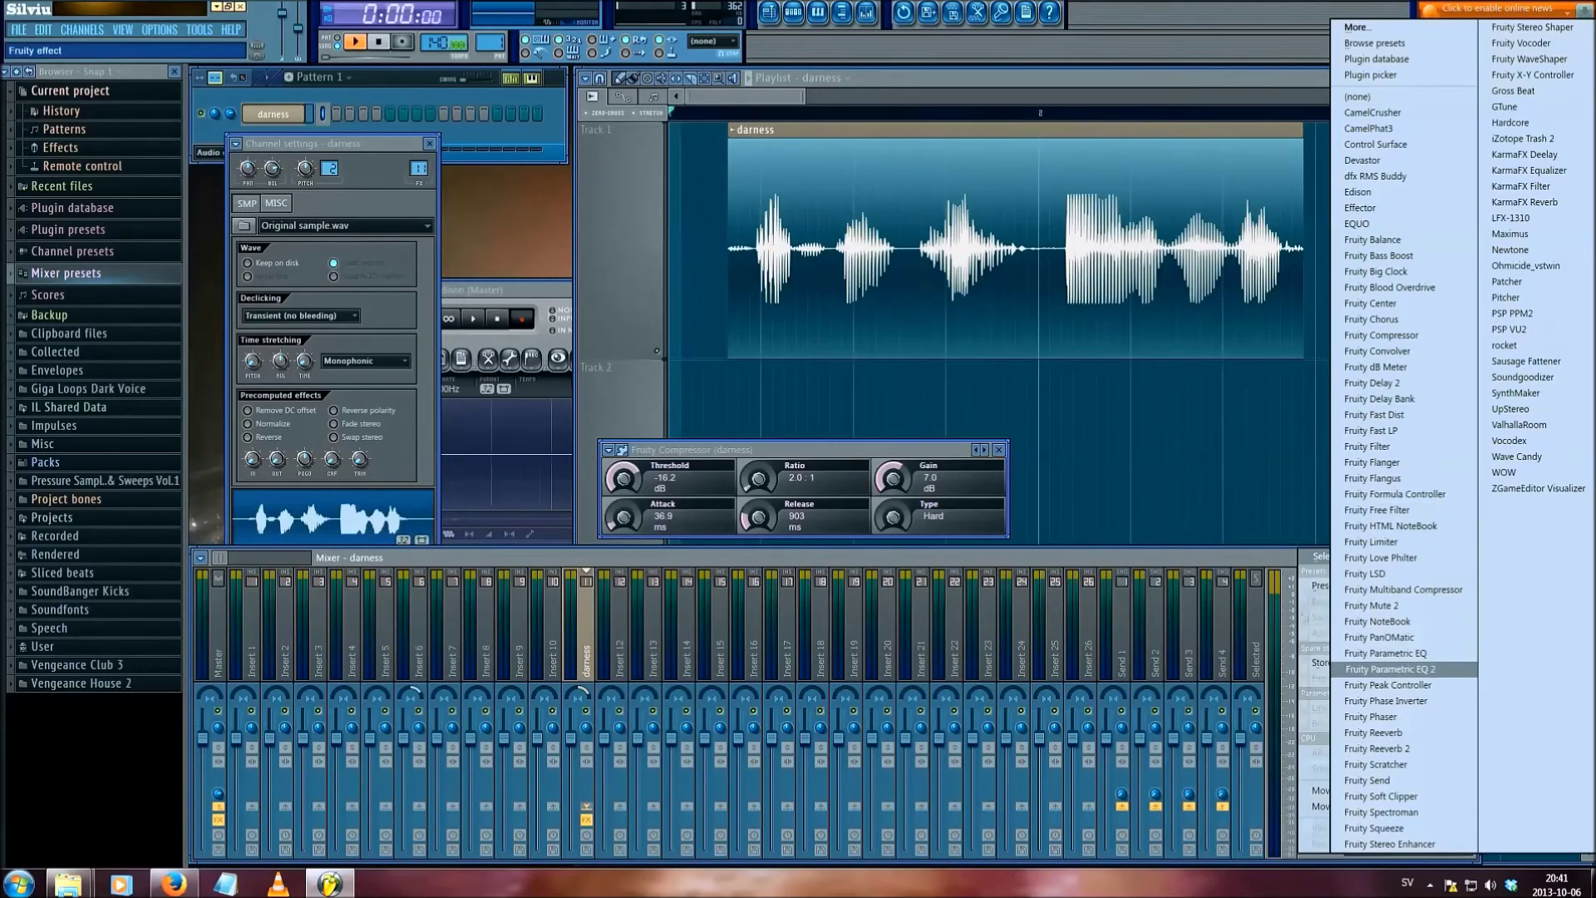
{"action": "left_click", "coordinate": [1389, 669]}
{"action": "left_click_drag", "start_coordinate": [682, 223], "coordinate": [906, 390]}
{"action": "left_click_drag", "start_coordinate": [724, 389], "coordinate": [809, 550]}
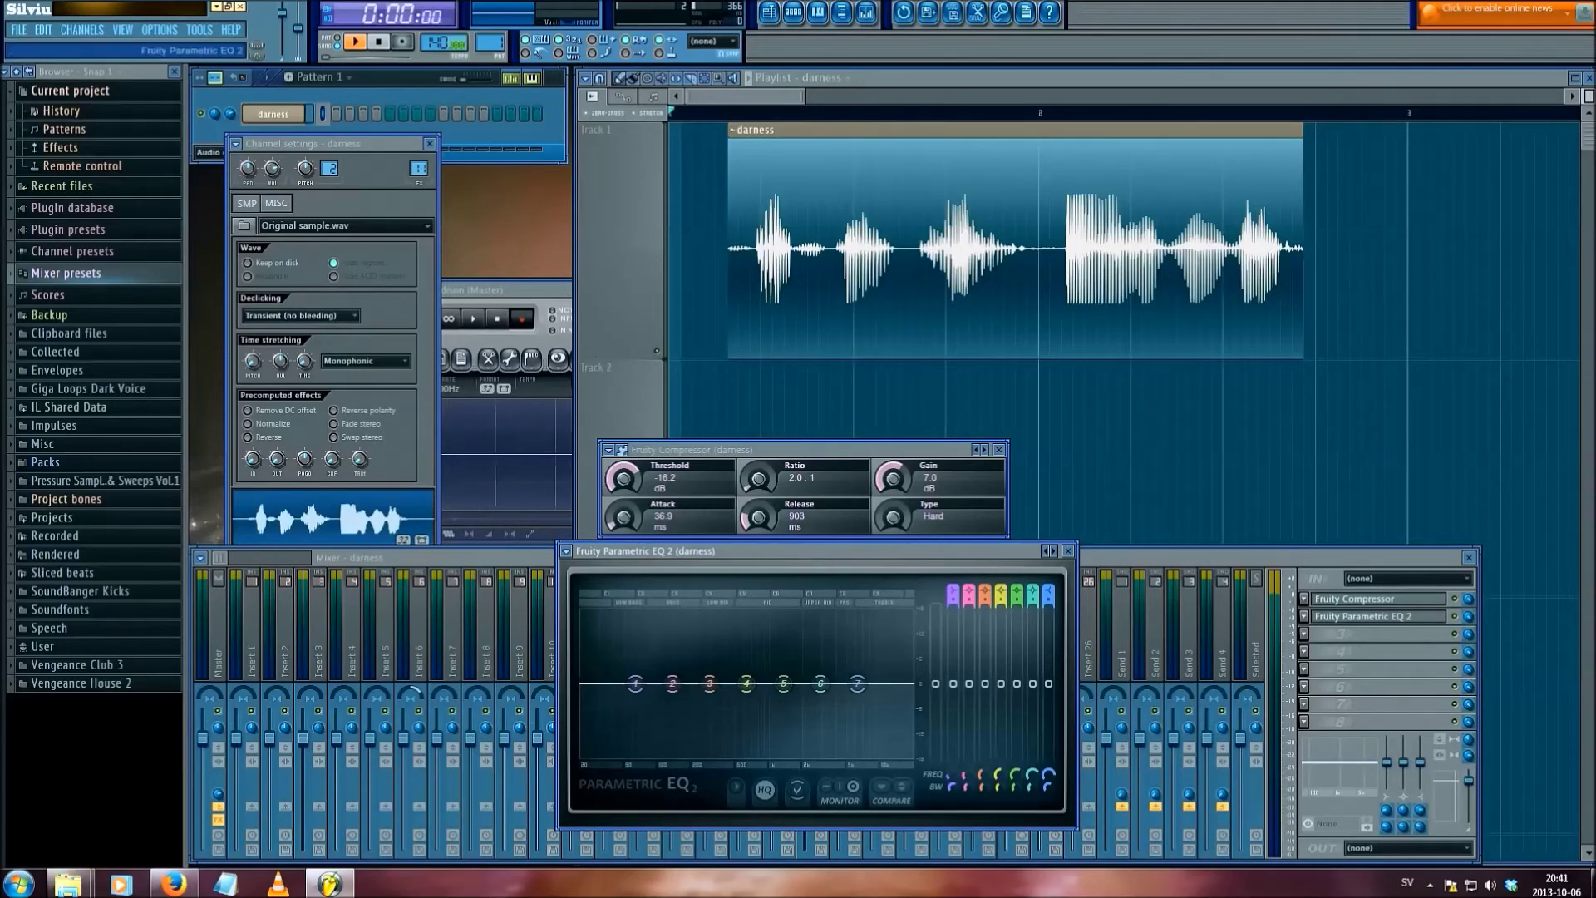
- Make EQ band 1 a high-pass filter with order Gentle 4 and raise its cutoff to just below band 2
{"action": "right_click", "coordinate": [635, 684]}
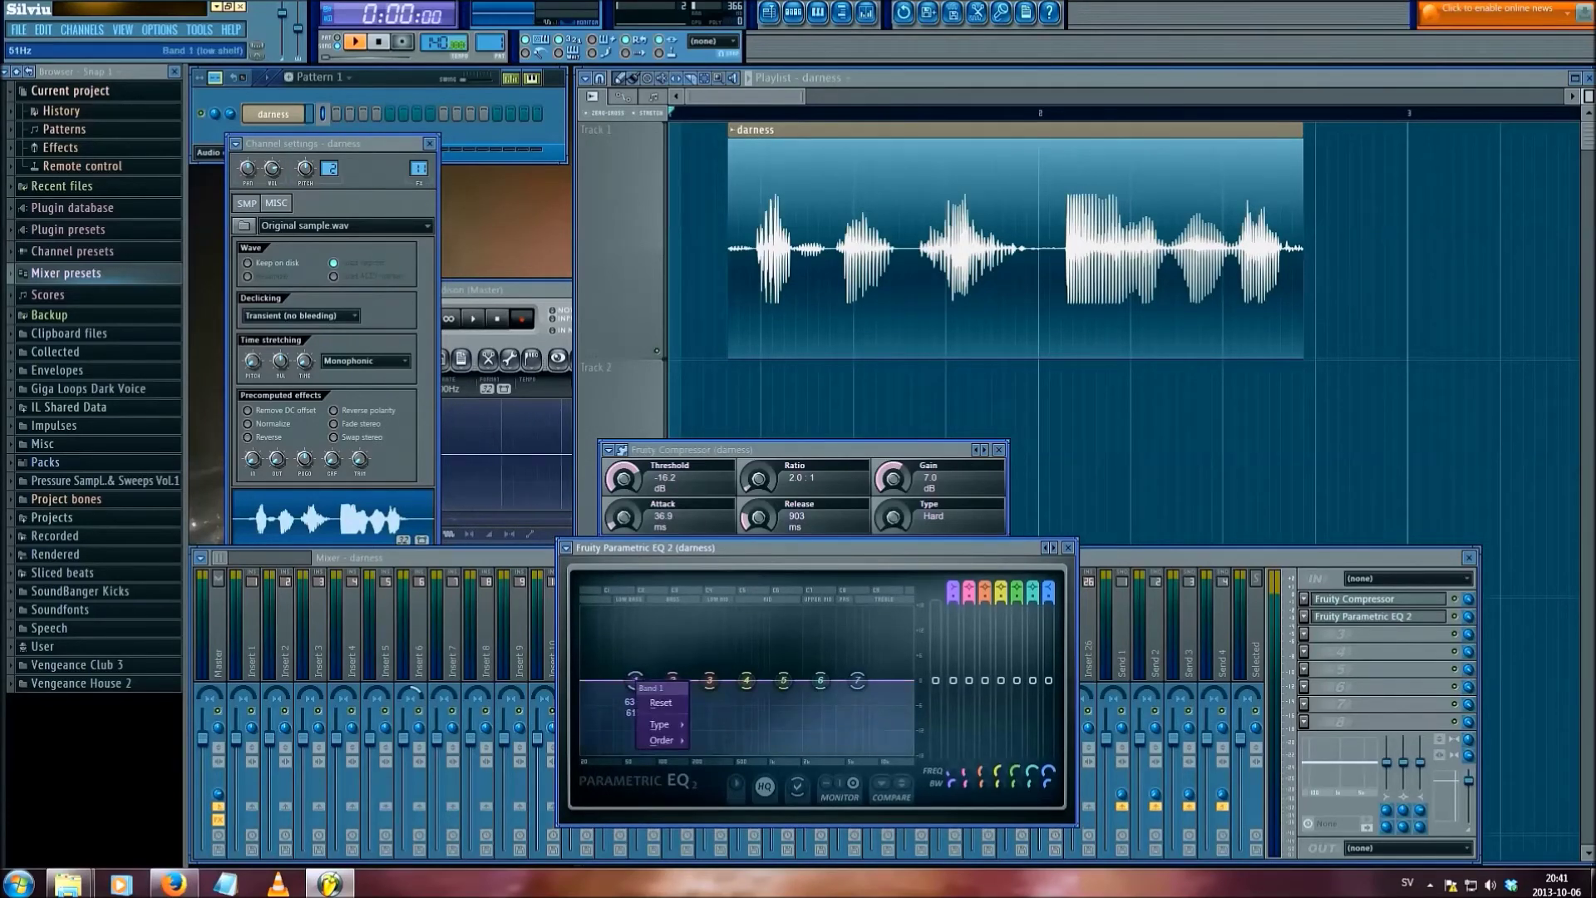
{"action": "mouse_move", "coordinate": [665, 724]}
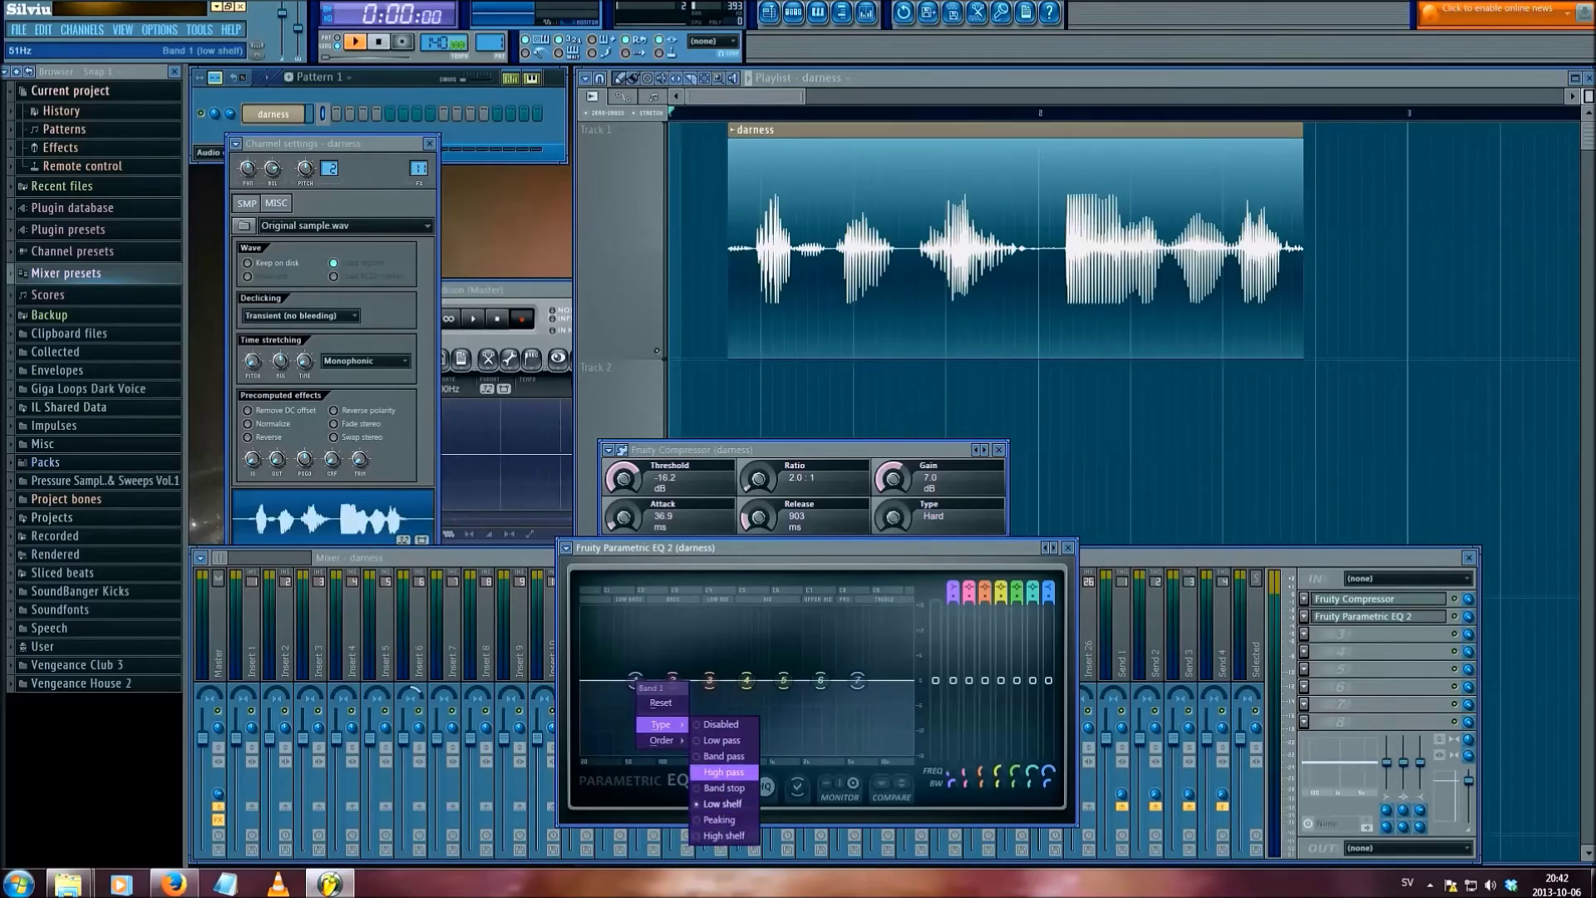
{"action": "left_click", "coordinate": [723, 771]}
{"action": "right_click", "coordinate": [635, 682]}
{"action": "mouse_move", "coordinate": [661, 724]}
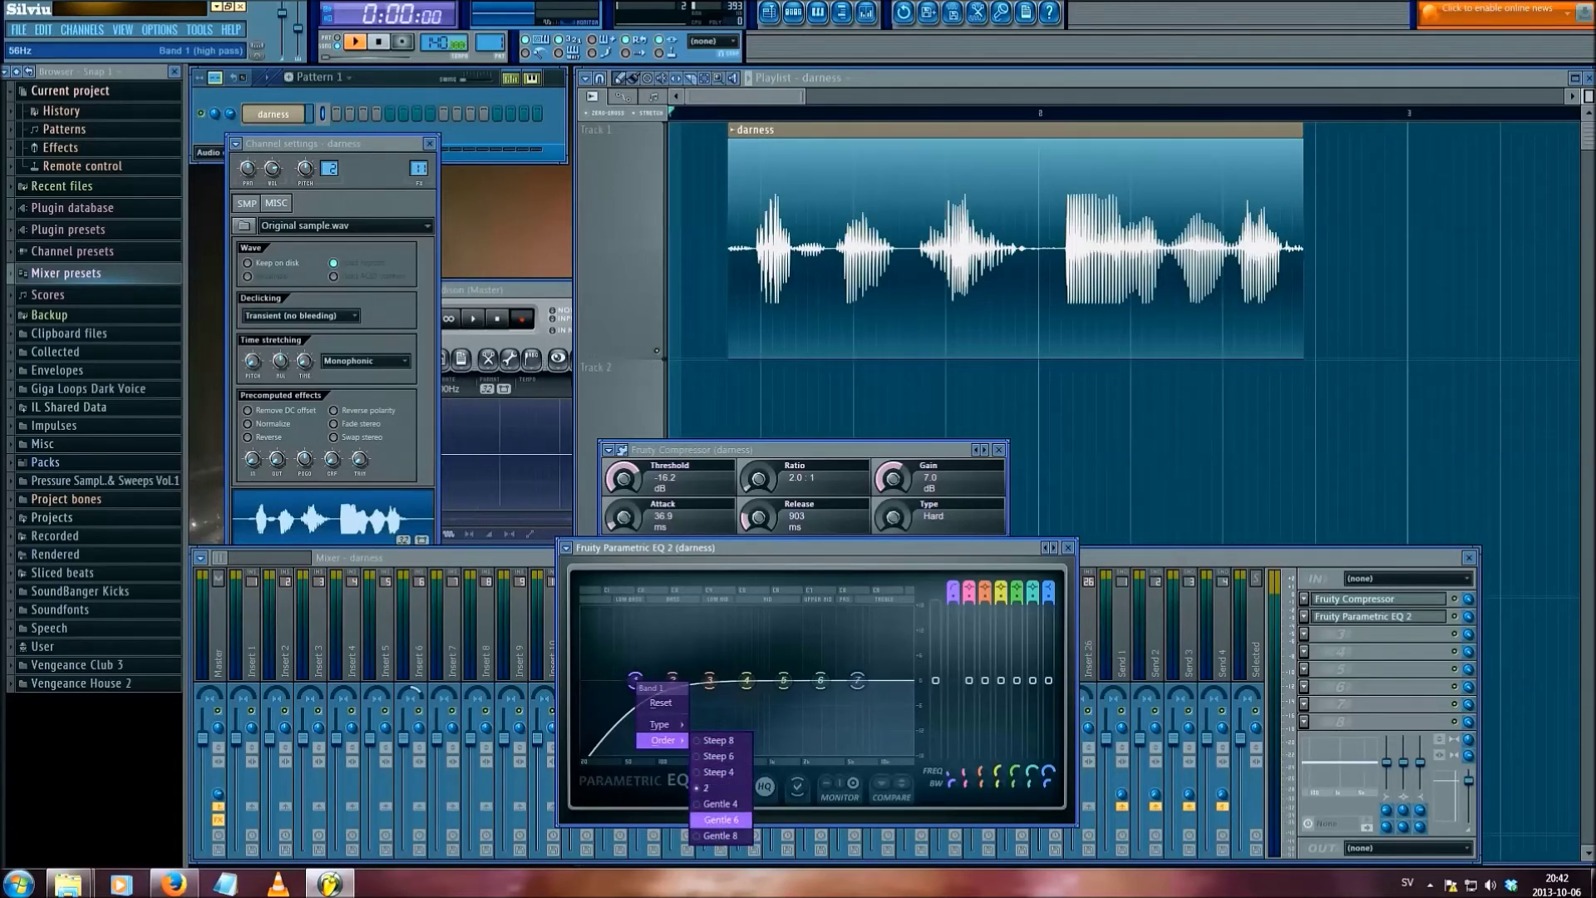
{"action": "left_click", "coordinate": [719, 803]}
{"action": "left_click_drag", "start_coordinate": [635, 680], "coordinate": [664, 680]}
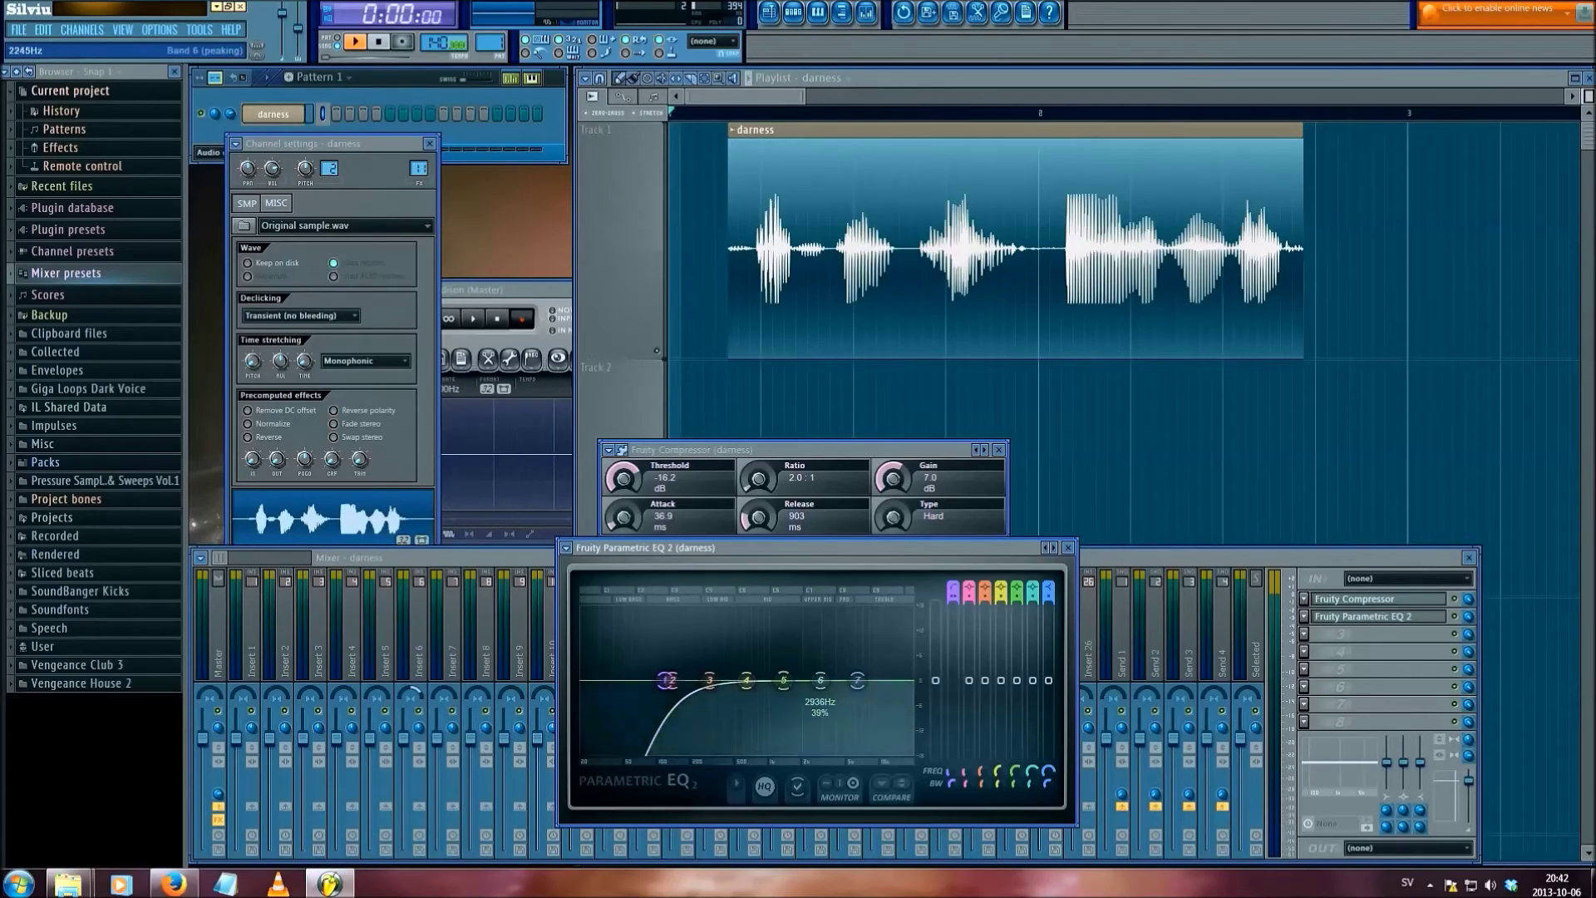
{"action": "left_click_drag", "start_coordinate": [748, 548], "coordinate": [940, 324]}
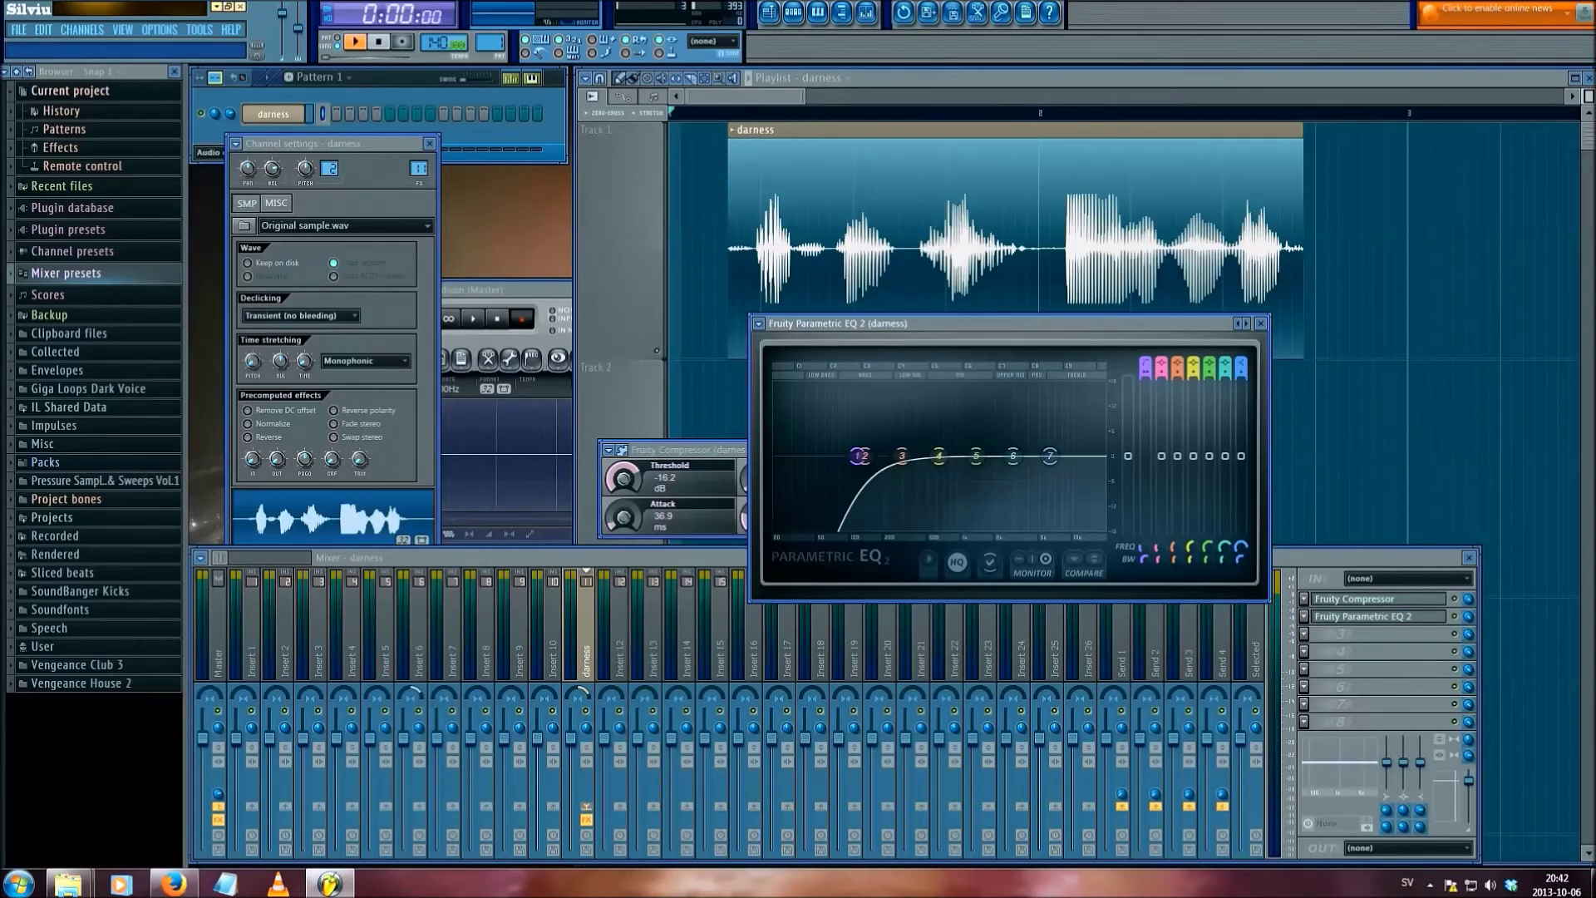
{"action": "mouse_move", "coordinate": [1012, 455]}
{"action": "left_mouse_down"}
{"action": "mouse_move", "coordinate": [1015, 482]}
{"action": "mouse_move", "coordinate": [1030, 440]}
{"action": "mouse_move", "coordinate": [1038, 462]}
{"action": "mouse_move", "coordinate": [964, 428]}
{"action": "mouse_move", "coordinate": [1016, 443]}
{"action": "mouse_move", "coordinate": [1023, 428]}
{"action": "left_mouse_up"}
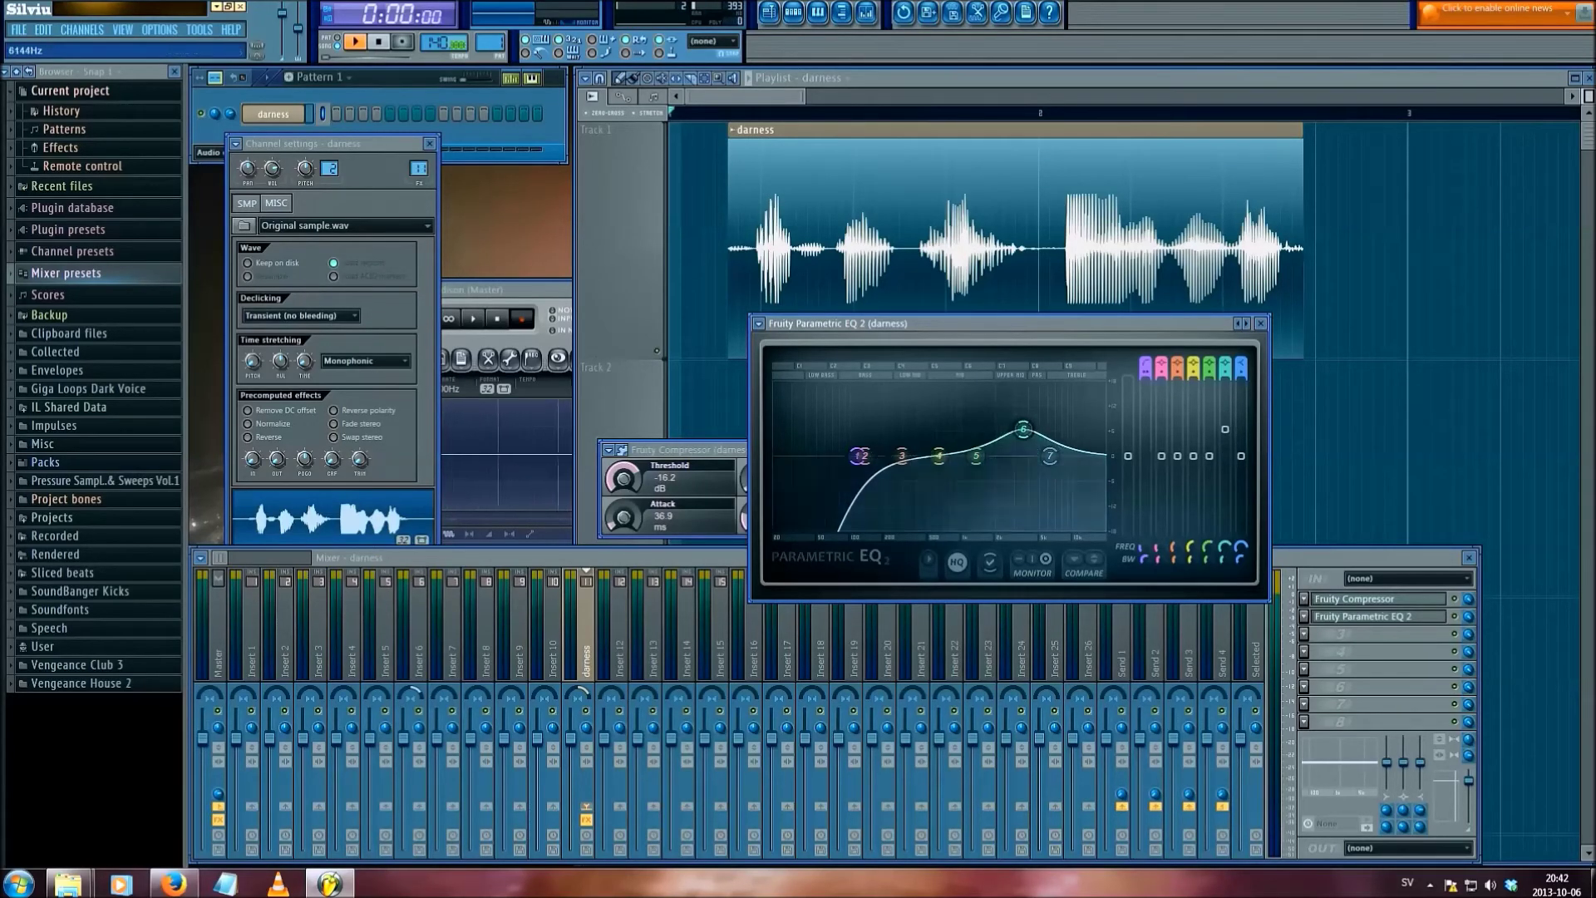
{"action": "right_click", "coordinate": [1023, 429]}
{"action": "left_click", "coordinate": [1048, 450]}
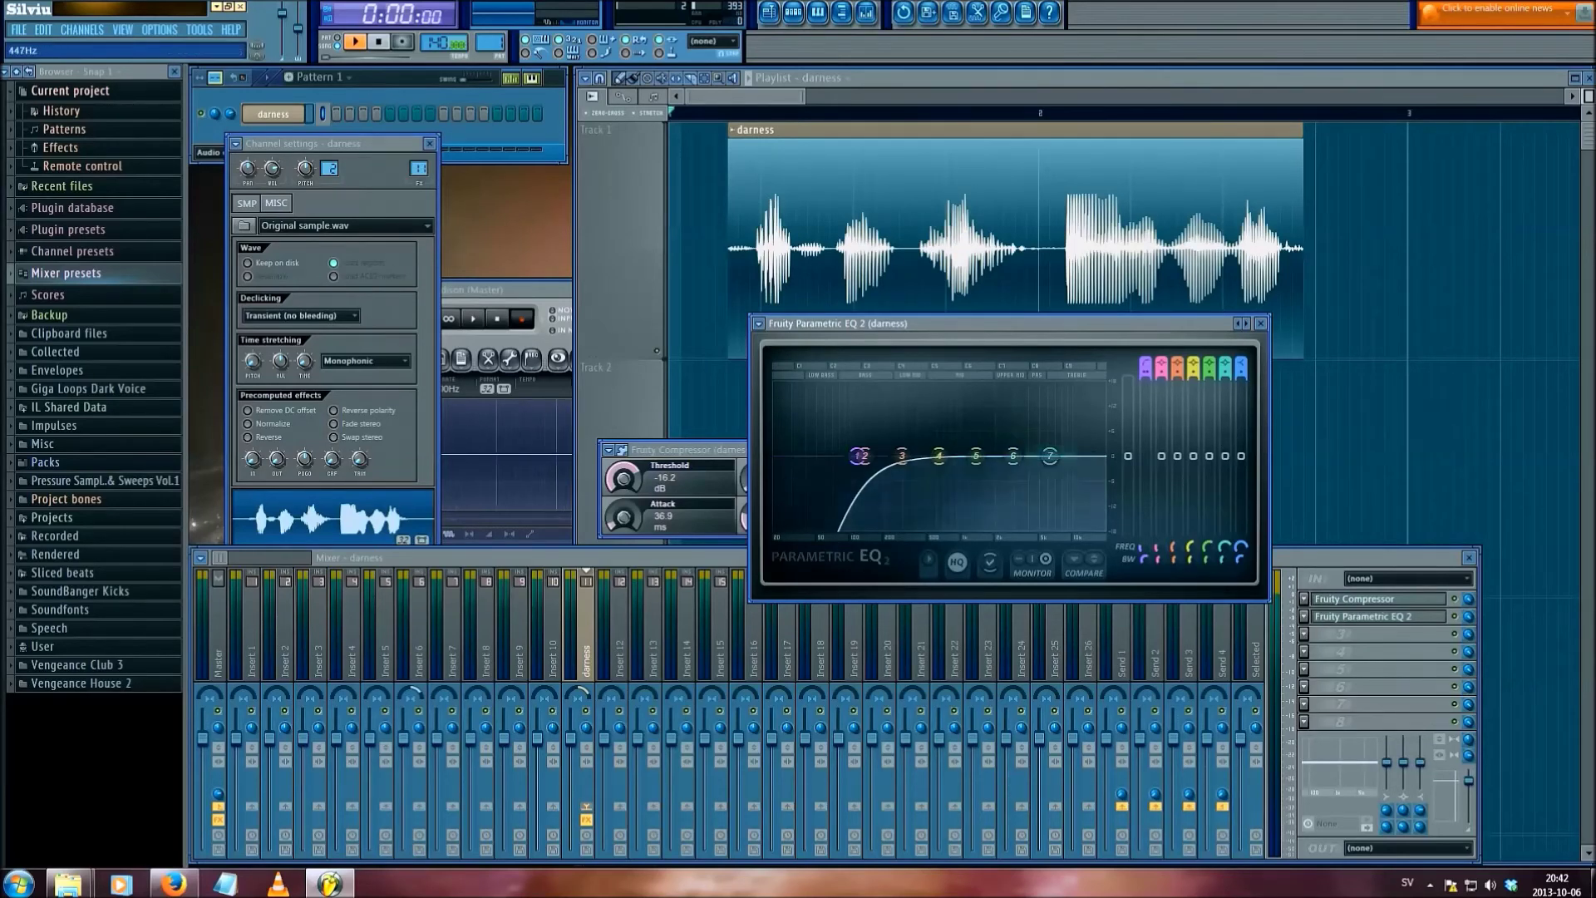
- During playback, cut EQ band 5 deeply and narrowly near 2.7 kHz, boost band 6 strongly and band 3 slightly, and shift band 4
{"action": "left_click_drag", "start_coordinate": [831, 323], "coordinate": [811, 317]}
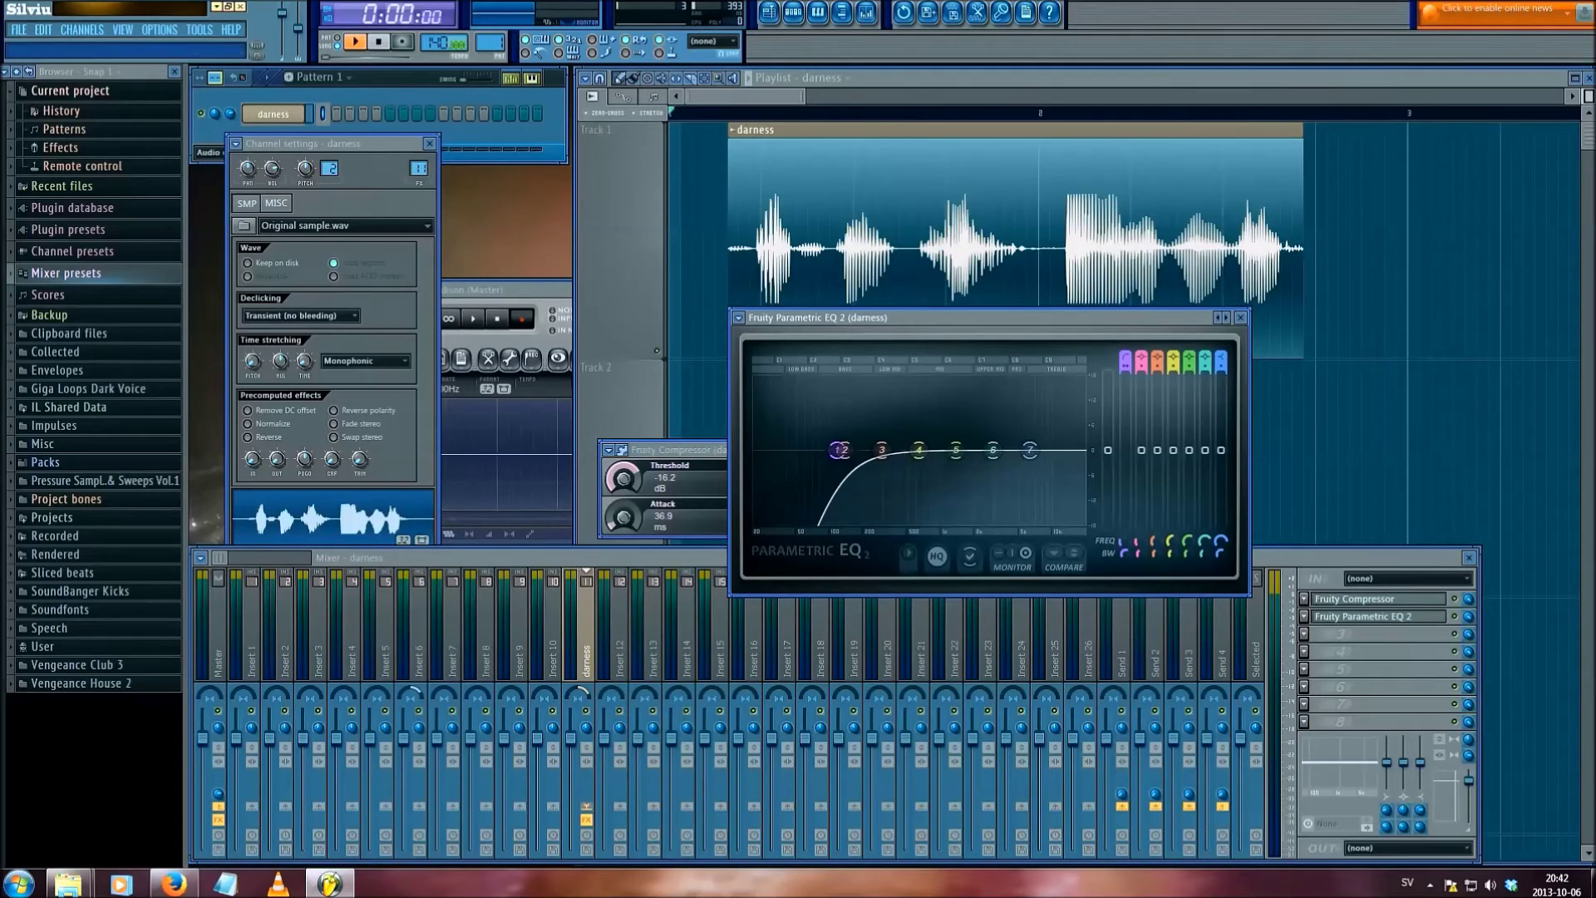
{"action": "key", "text": "space"}
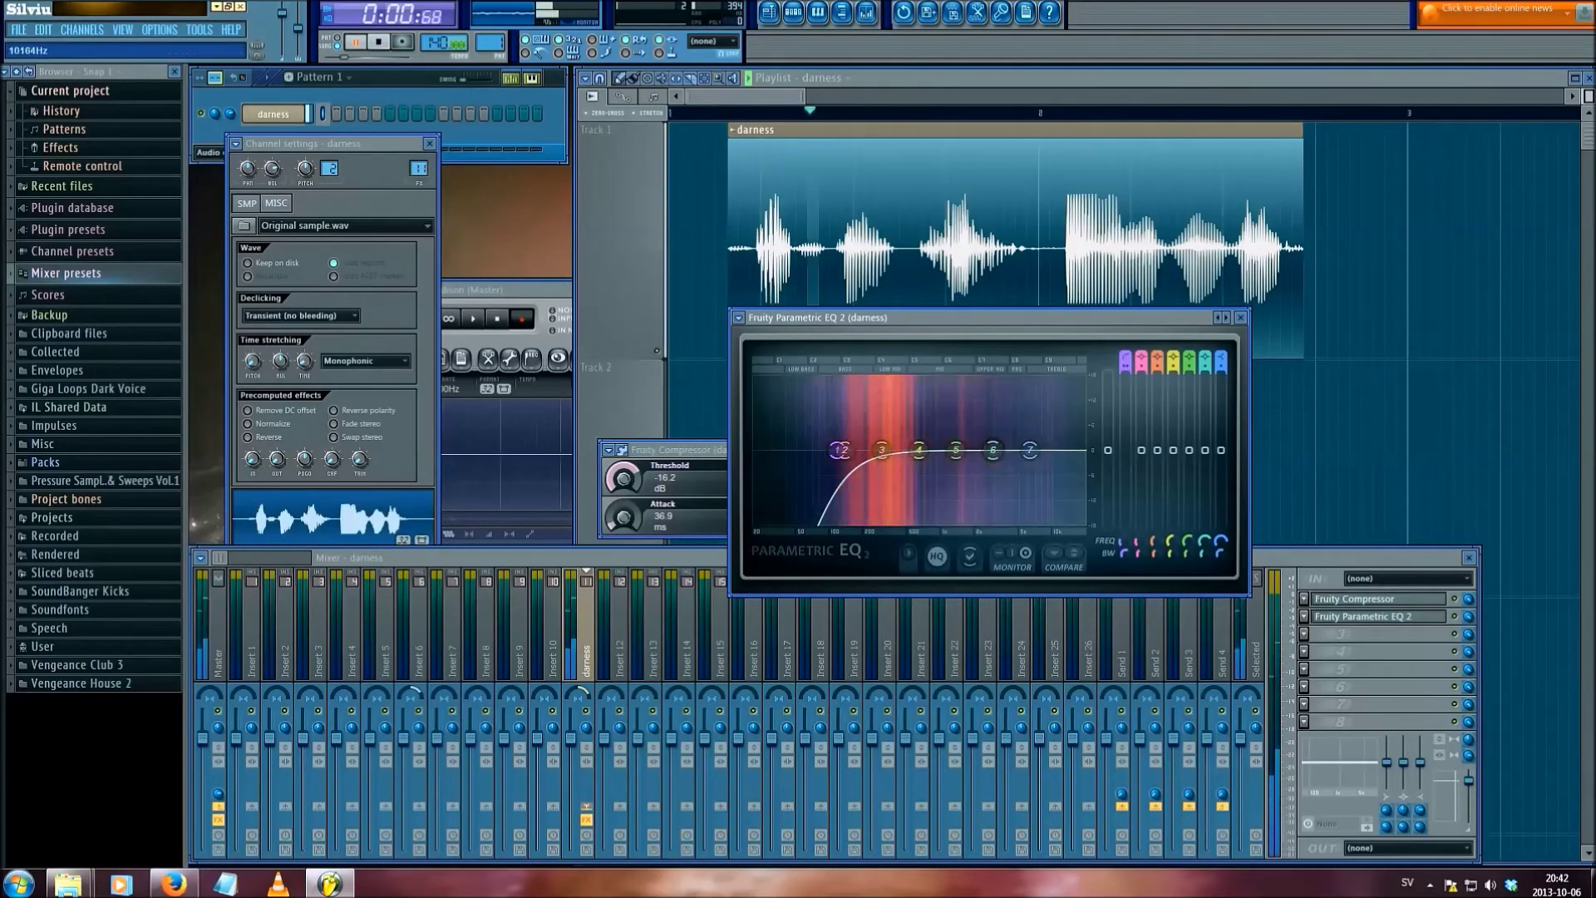
{"action": "left_click_drag", "start_coordinate": [956, 450], "coordinate": [979, 525]}
{"action": "scroll", "coordinate": [979, 523], "scroll_direction": "down", "scroll_amount": 8}
{"action": "left_click_drag", "start_coordinate": [992, 450], "coordinate": [1028, 393]}
{"action": "left_click_drag", "start_coordinate": [882, 450], "coordinate": [921, 453]}
{"action": "left_click", "coordinate": [1453, 616]}
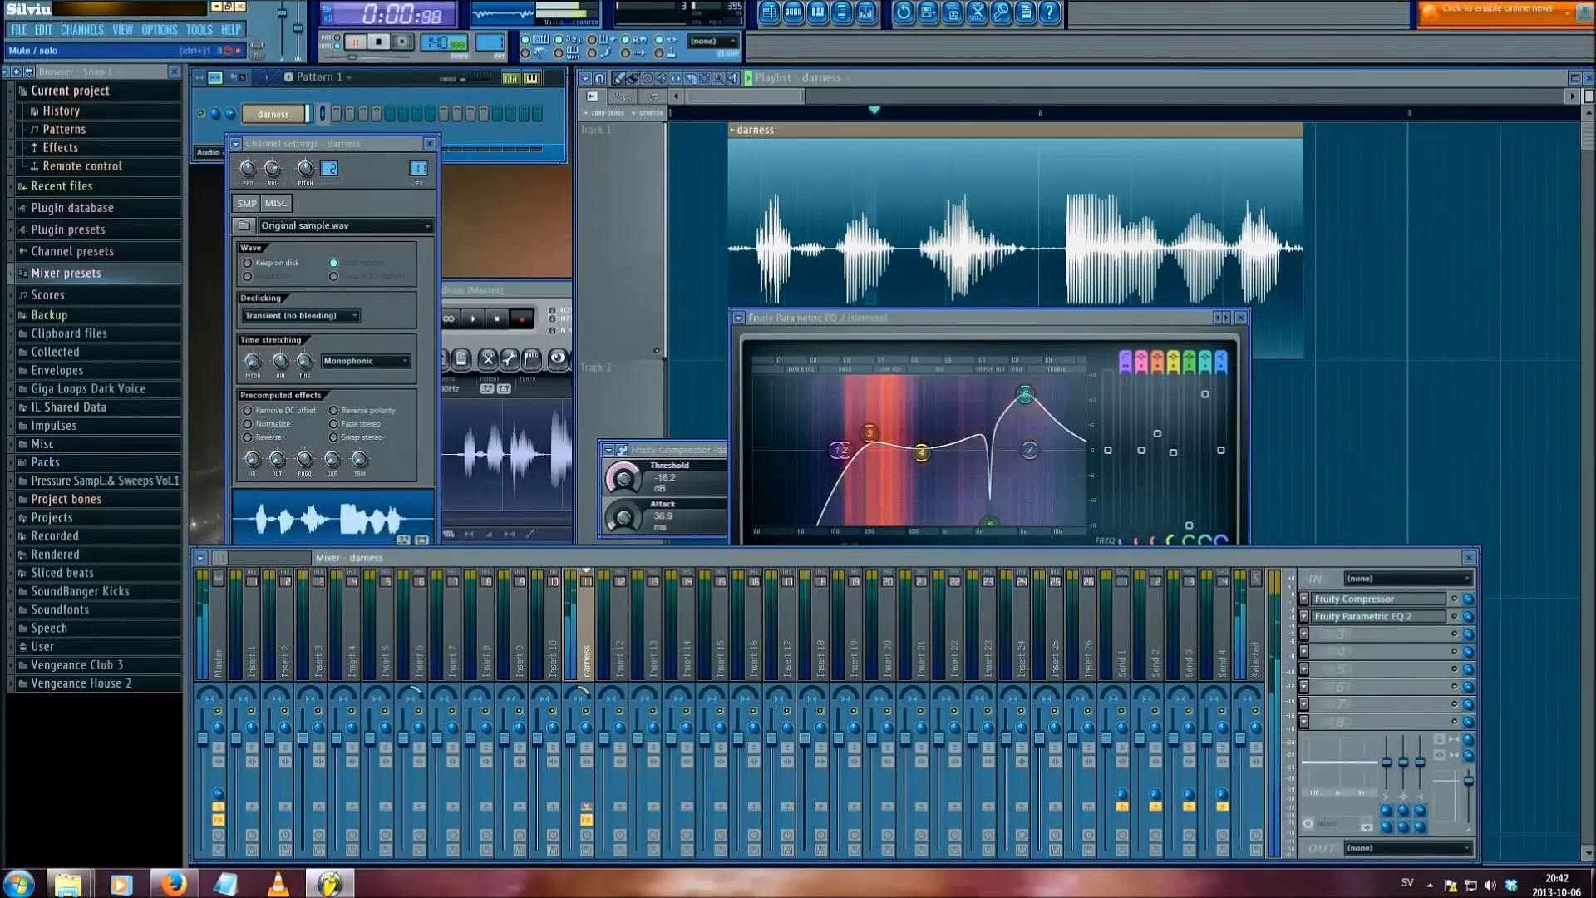
{"action": "key", "text": "space"}
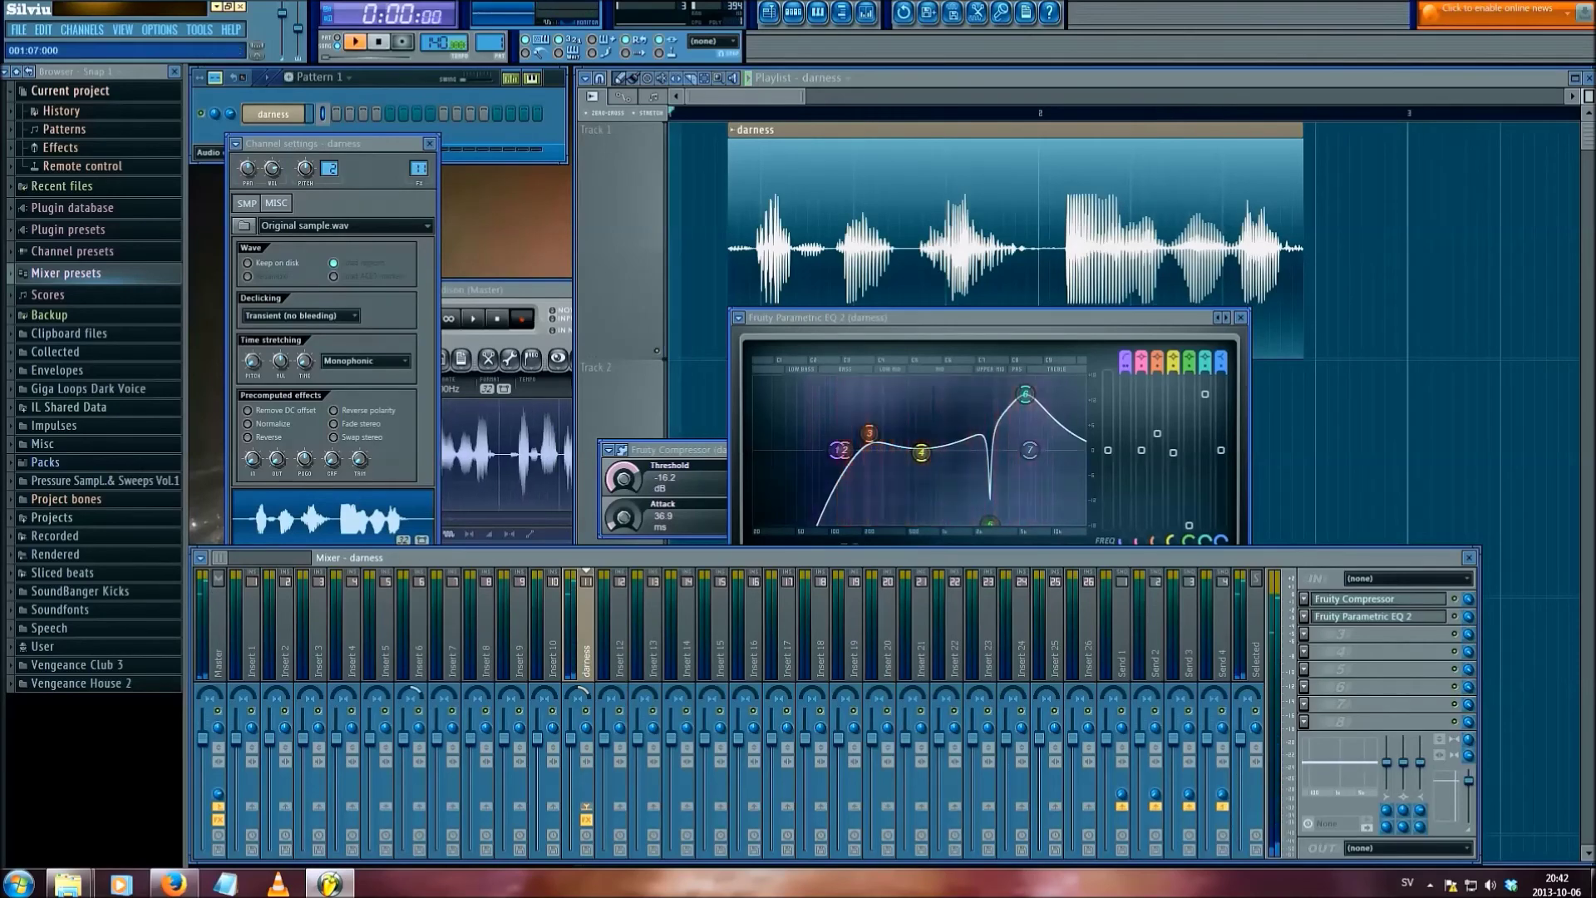
- Bring Edison forward, reopen the darness track's Parametric EQ 2 and move the band 5 cut to 2863 Hz
{"action": "left_click", "coordinate": [509, 291]}
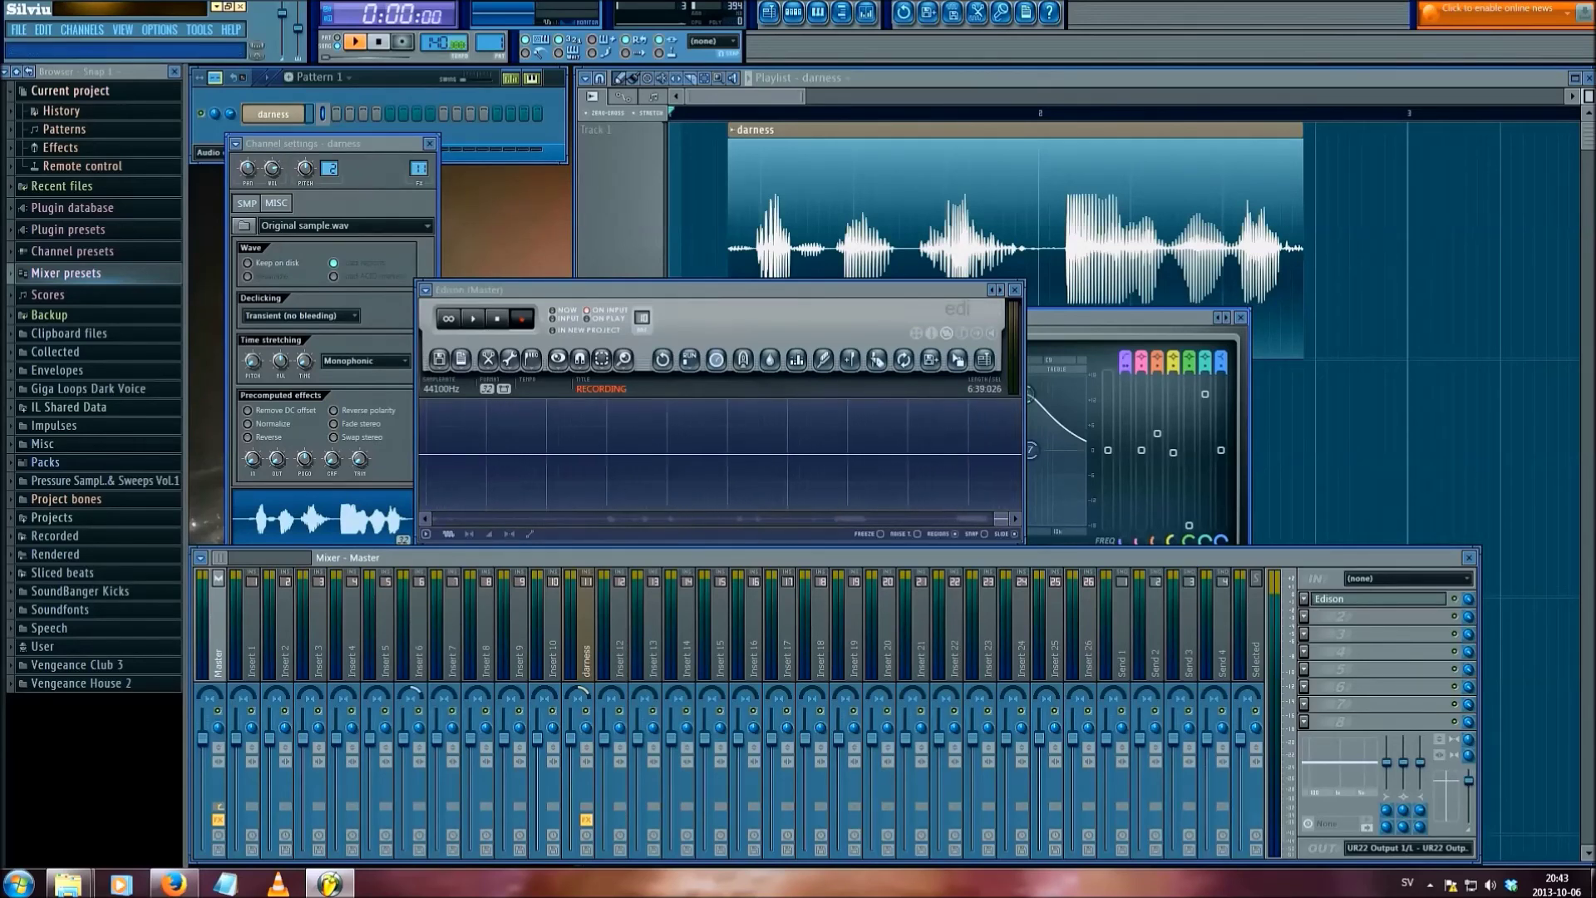
{"action": "left_click", "coordinate": [586, 631]}
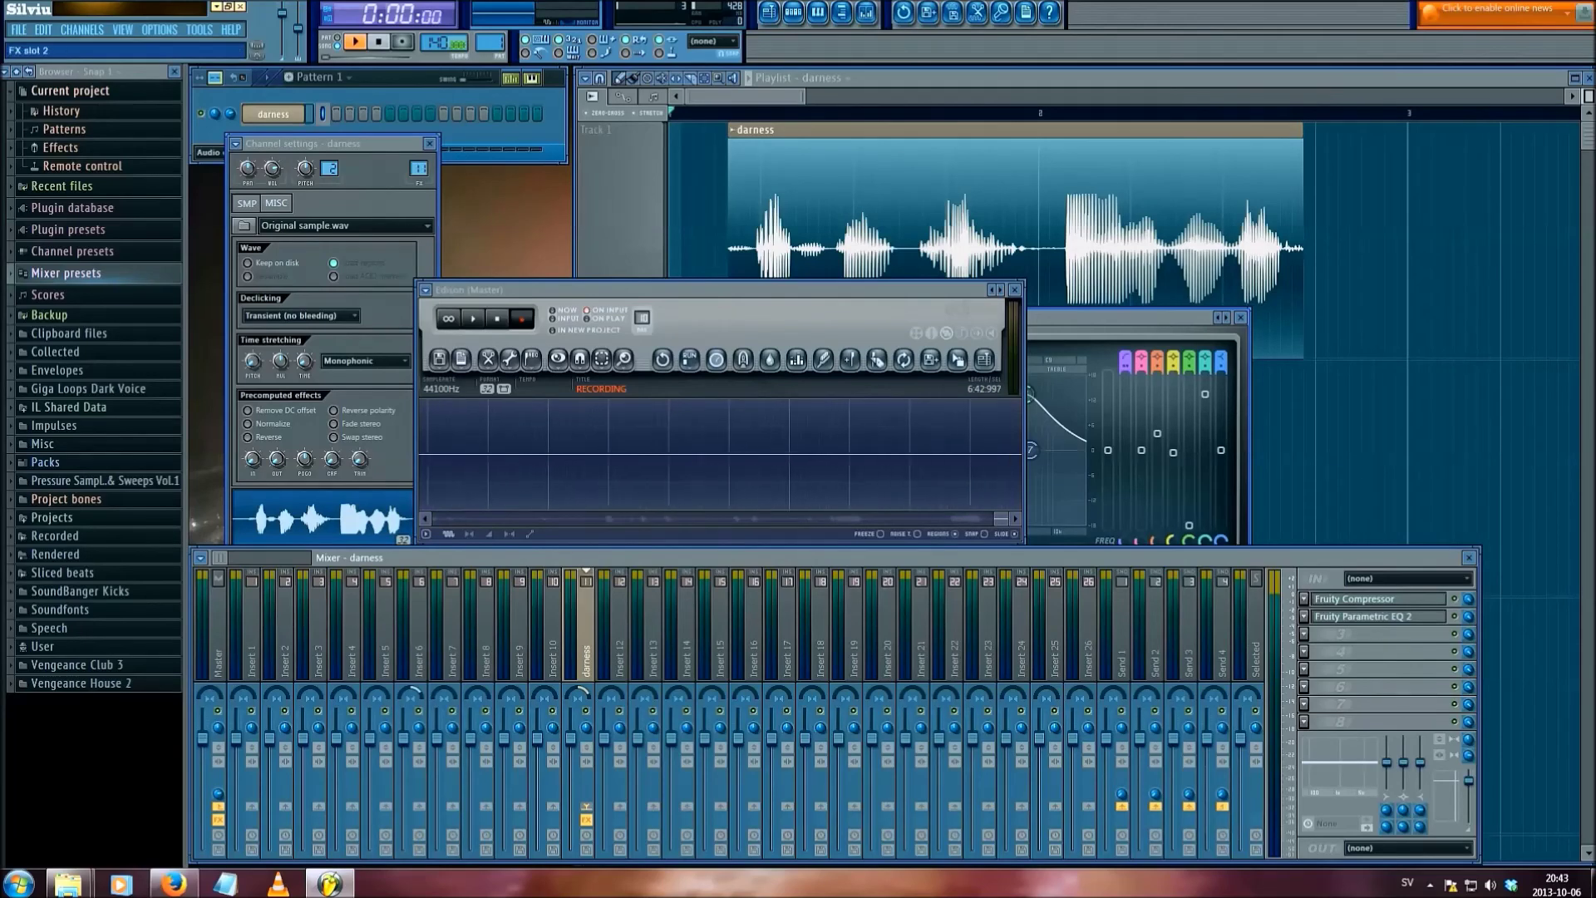
{"action": "left_click", "coordinate": [1363, 616]}
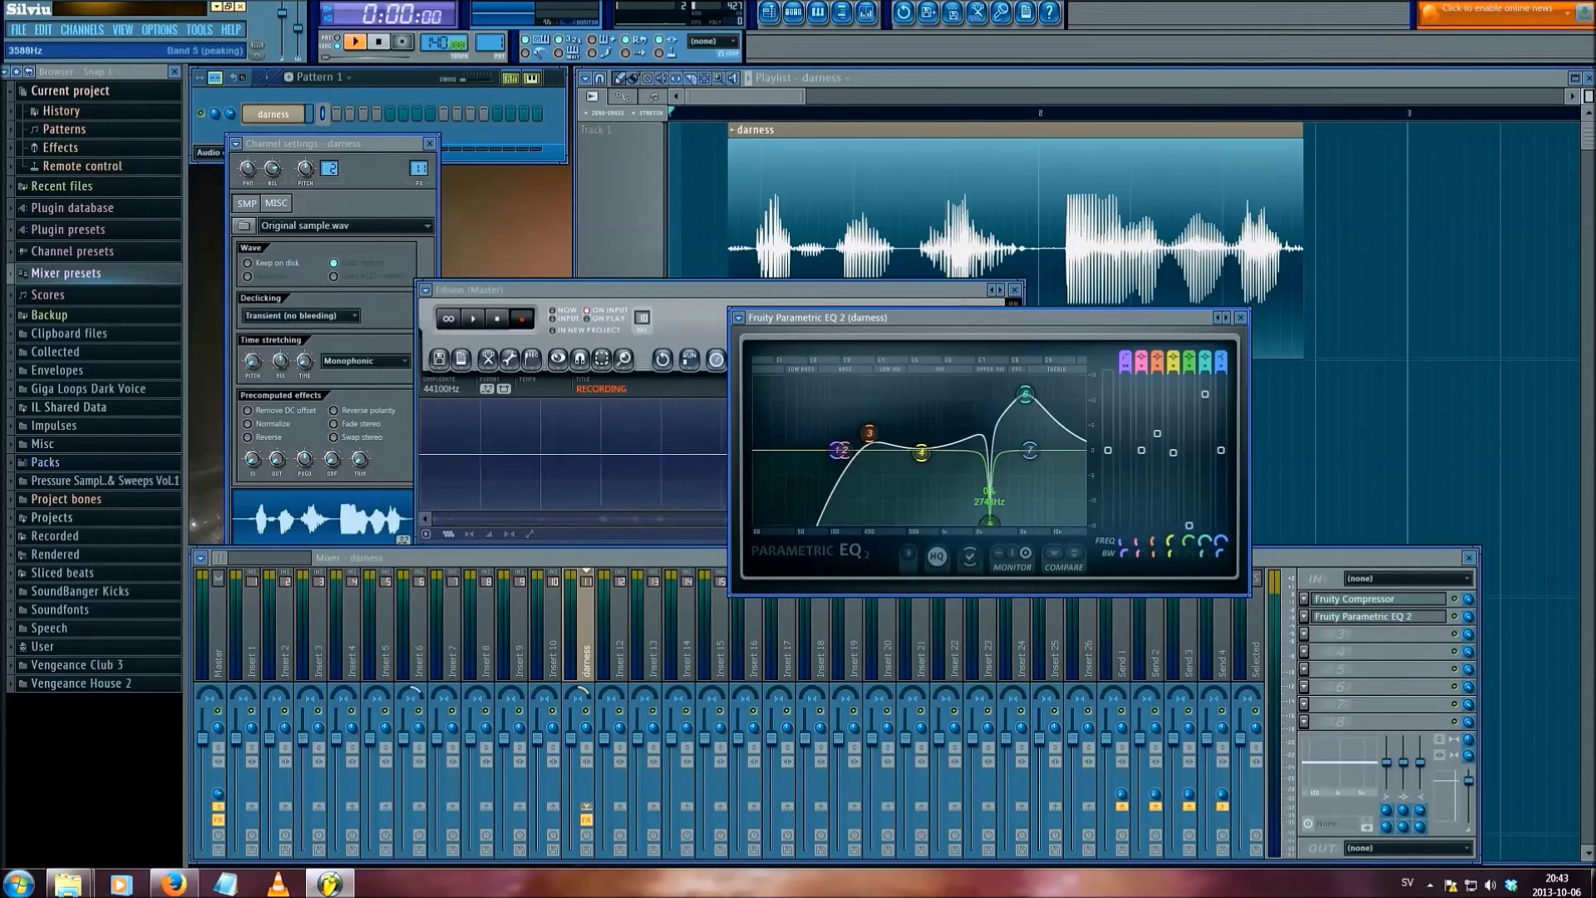
{"action": "mouse_move", "coordinate": [989, 523]}
{"action": "left_mouse_down"}
{"action": "mouse_move", "coordinate": [988, 463]}
{"action": "mouse_move", "coordinate": [992, 522]}
{"action": "left_mouse_up"}
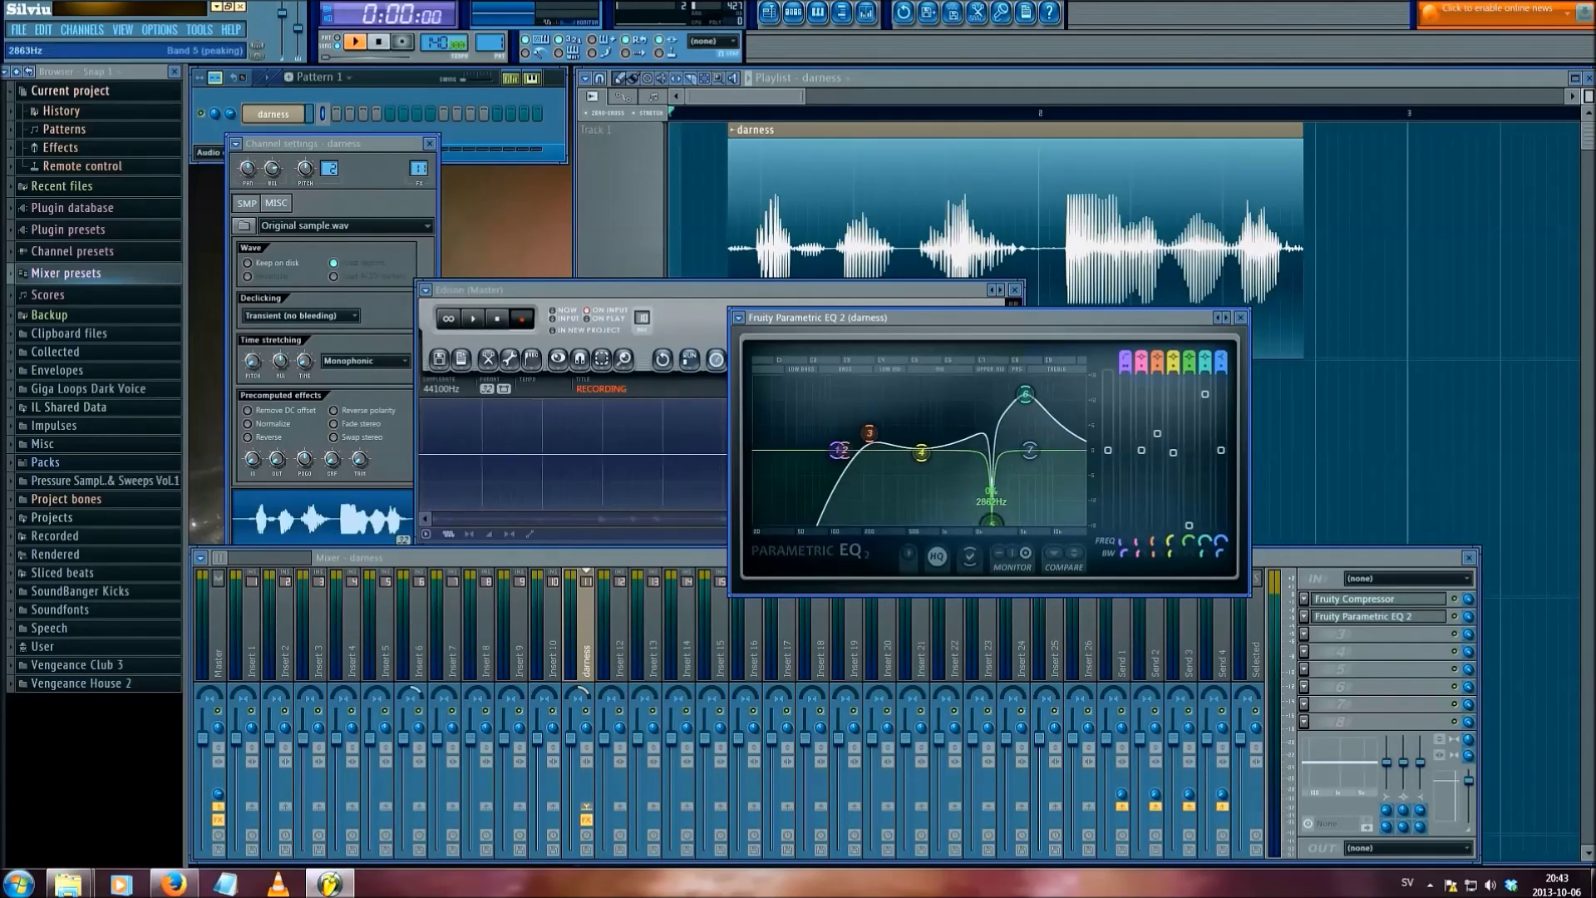
- Load CamelPhat3 into the third effect slot of the darness track and move its window above the mixer
{"action": "left_click", "coordinate": [1304, 633]}
{"action": "mouse_move", "coordinate": [1313, 555]}
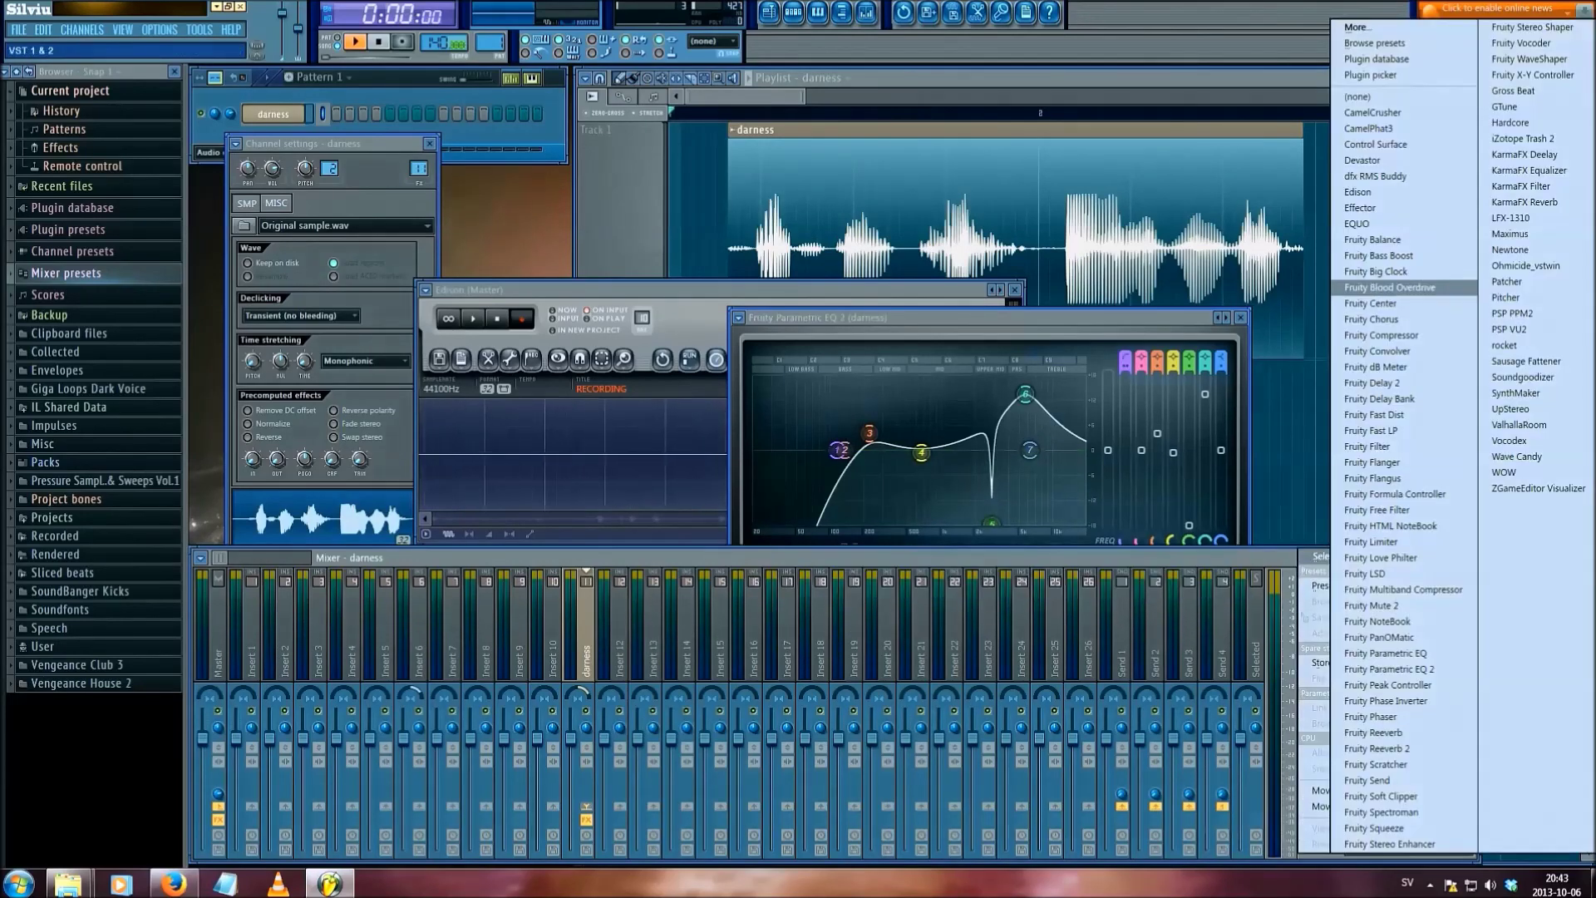
{"action": "left_click", "coordinate": [1368, 128]}
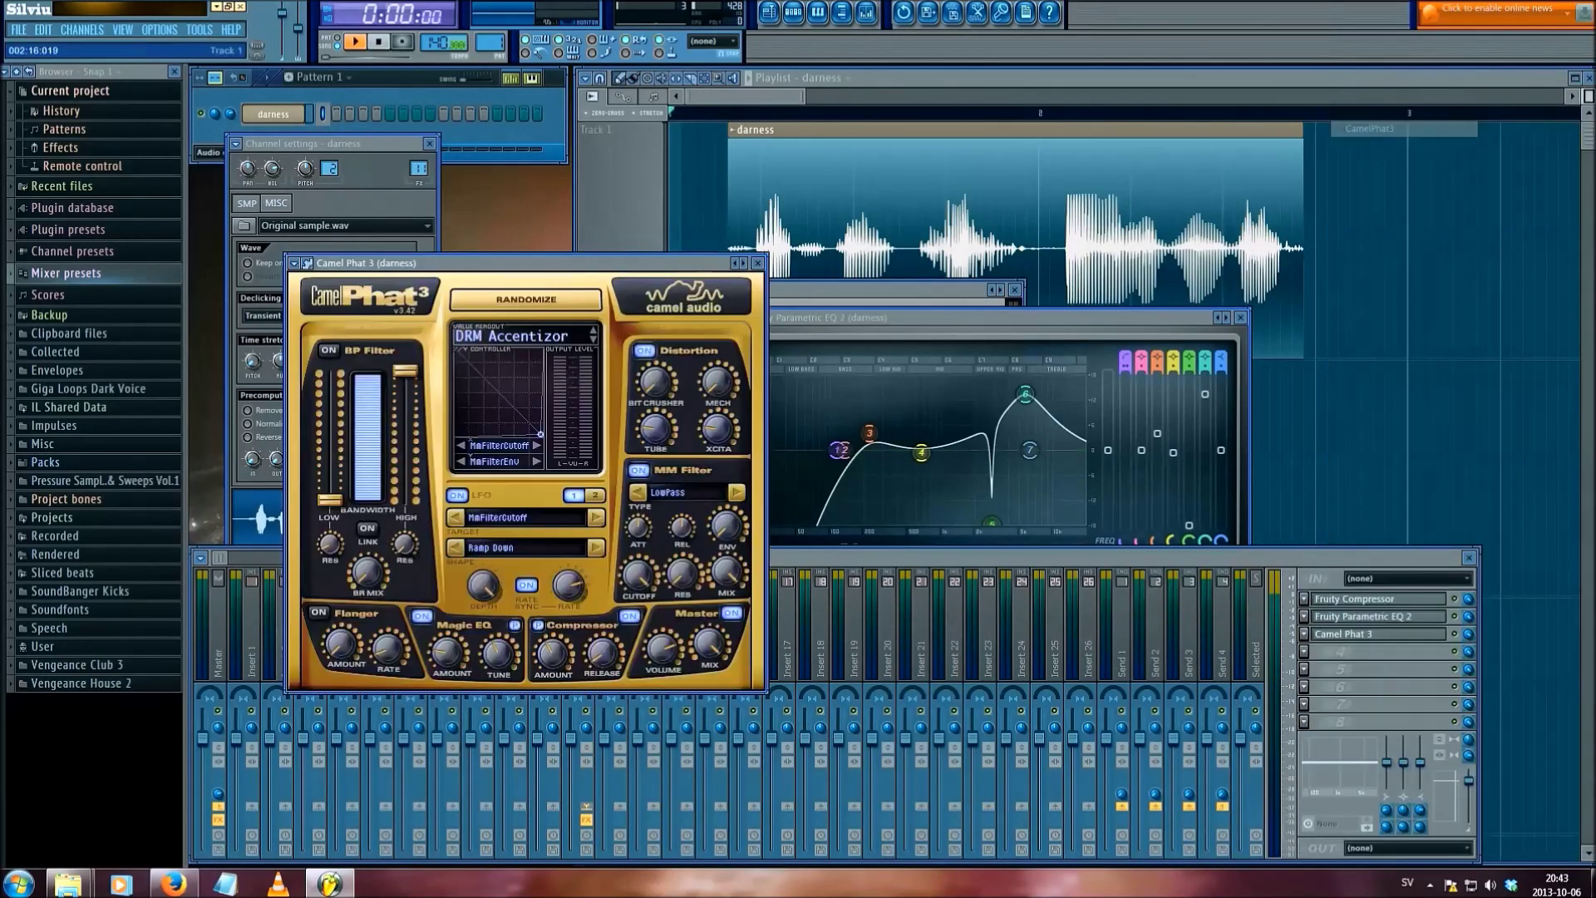
{"action": "left_click_drag", "start_coordinate": [532, 261], "coordinate": [813, 138]}
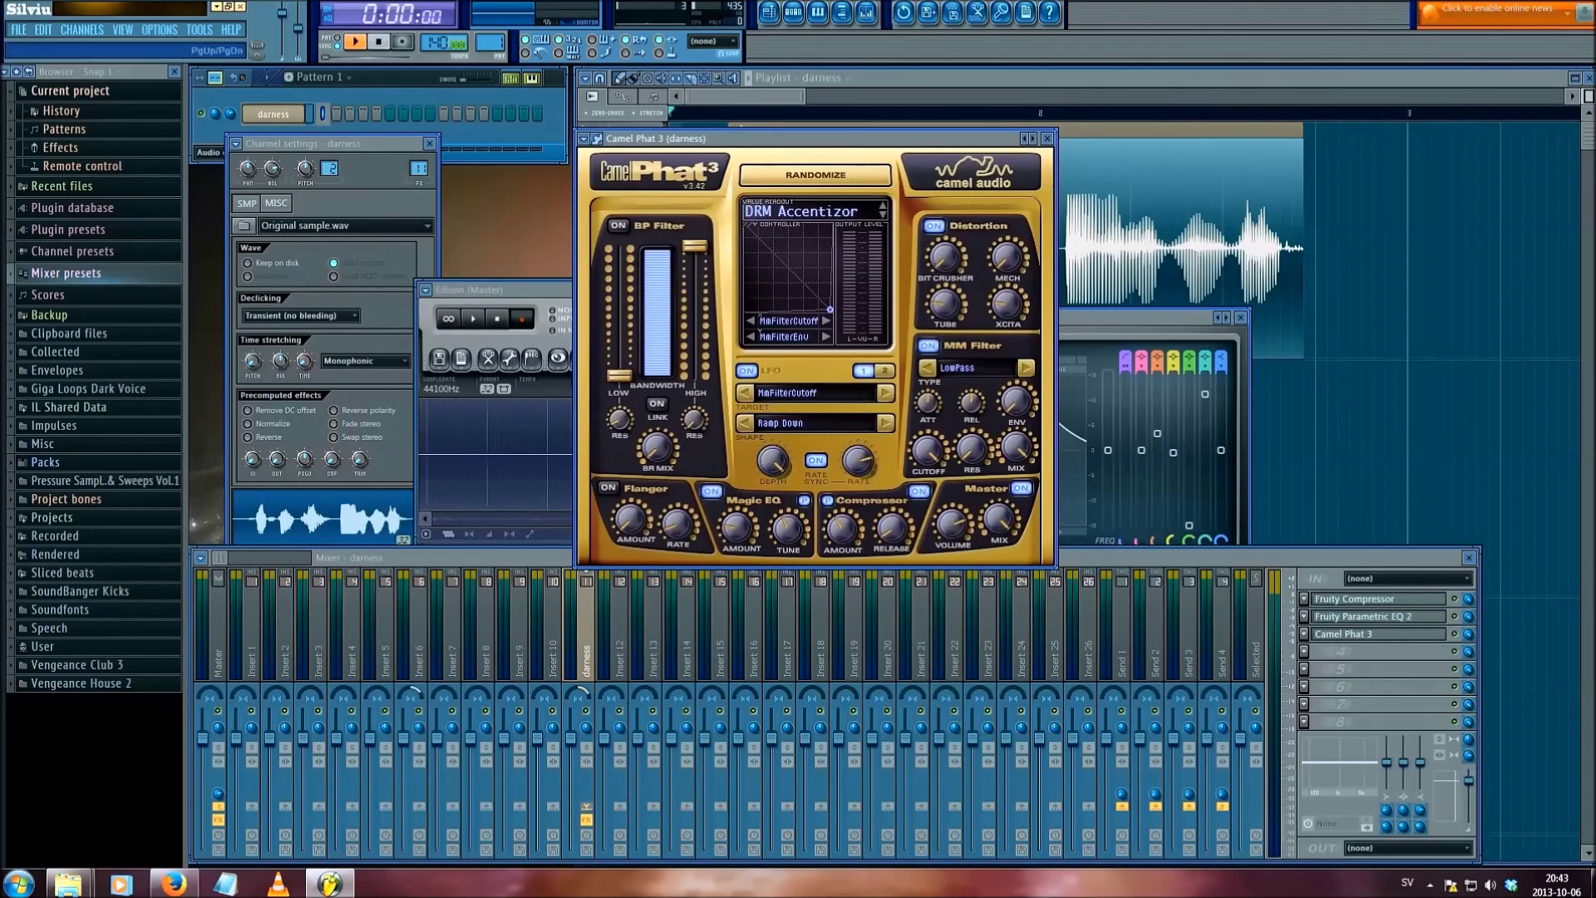